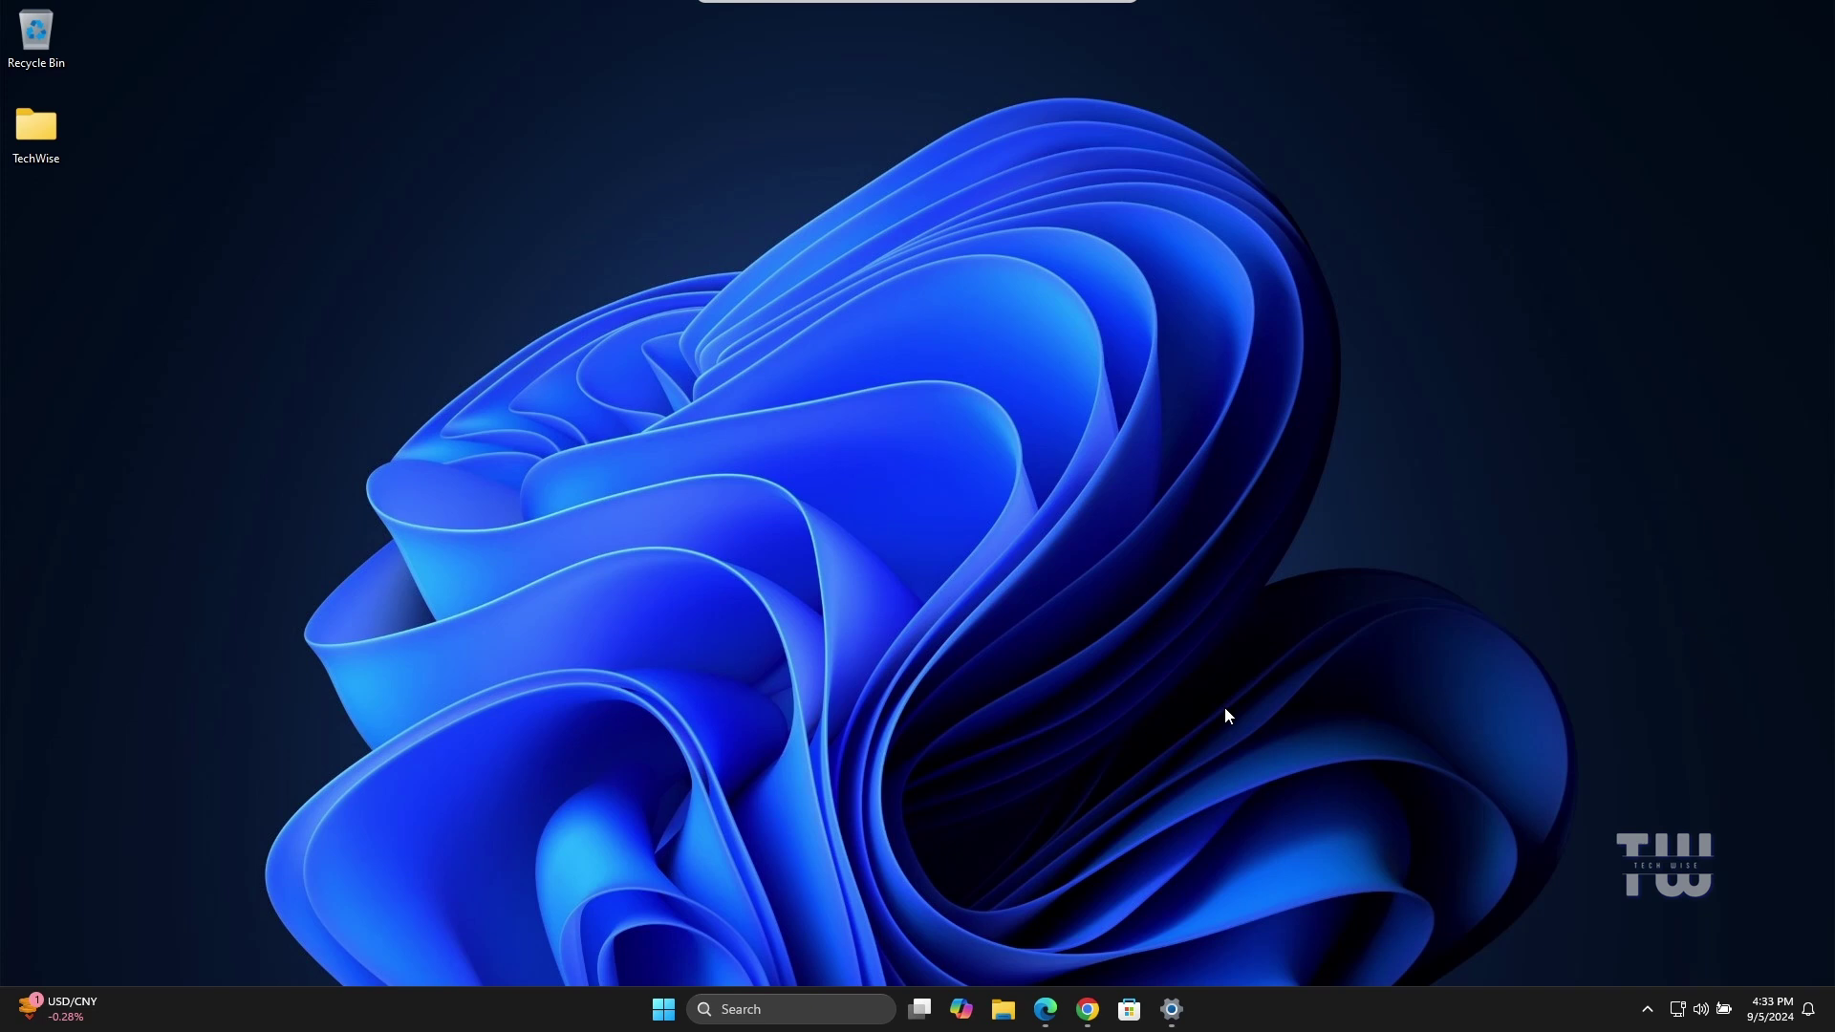
Search Edge for 'Windows 10 ISO download' and reach Microsoft's Create Windows 10 installation media section
{"action": "left_click", "coordinate": [1046, 1010]}
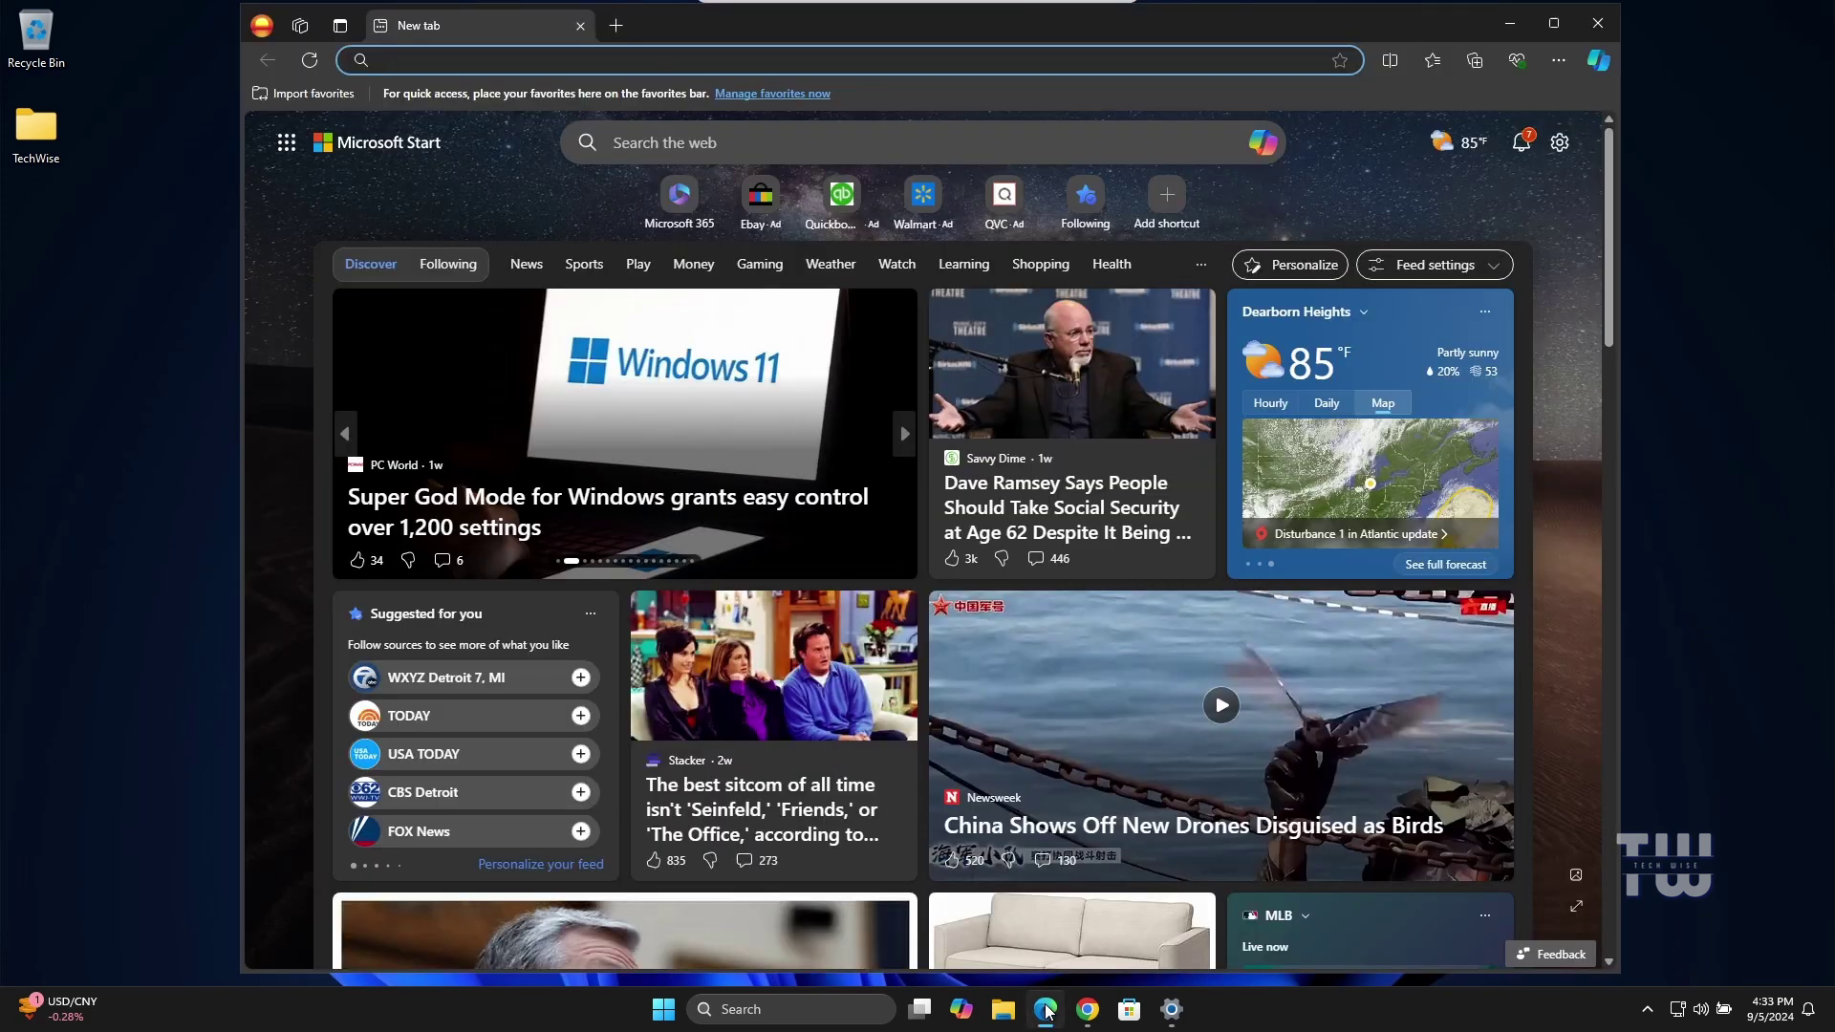
{"action": "type", "text": "Windows 10 ISO download"}
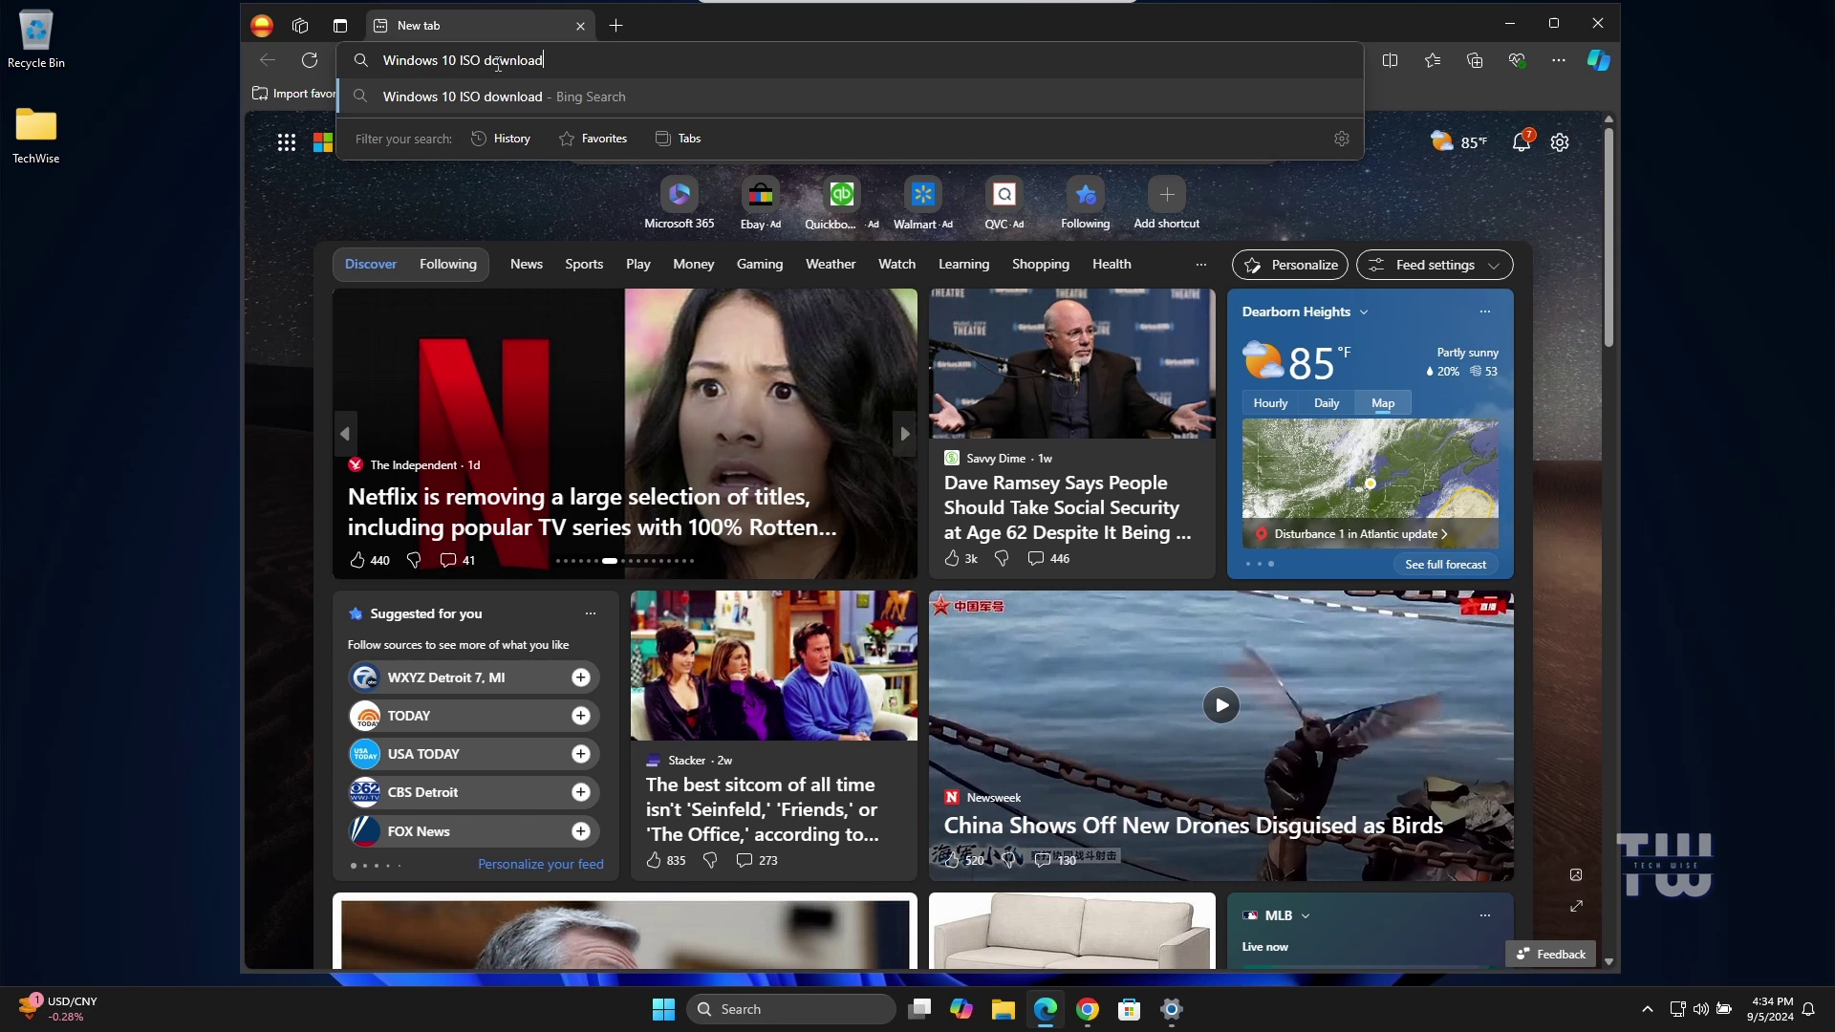
{"action": "key", "text": "Return"}
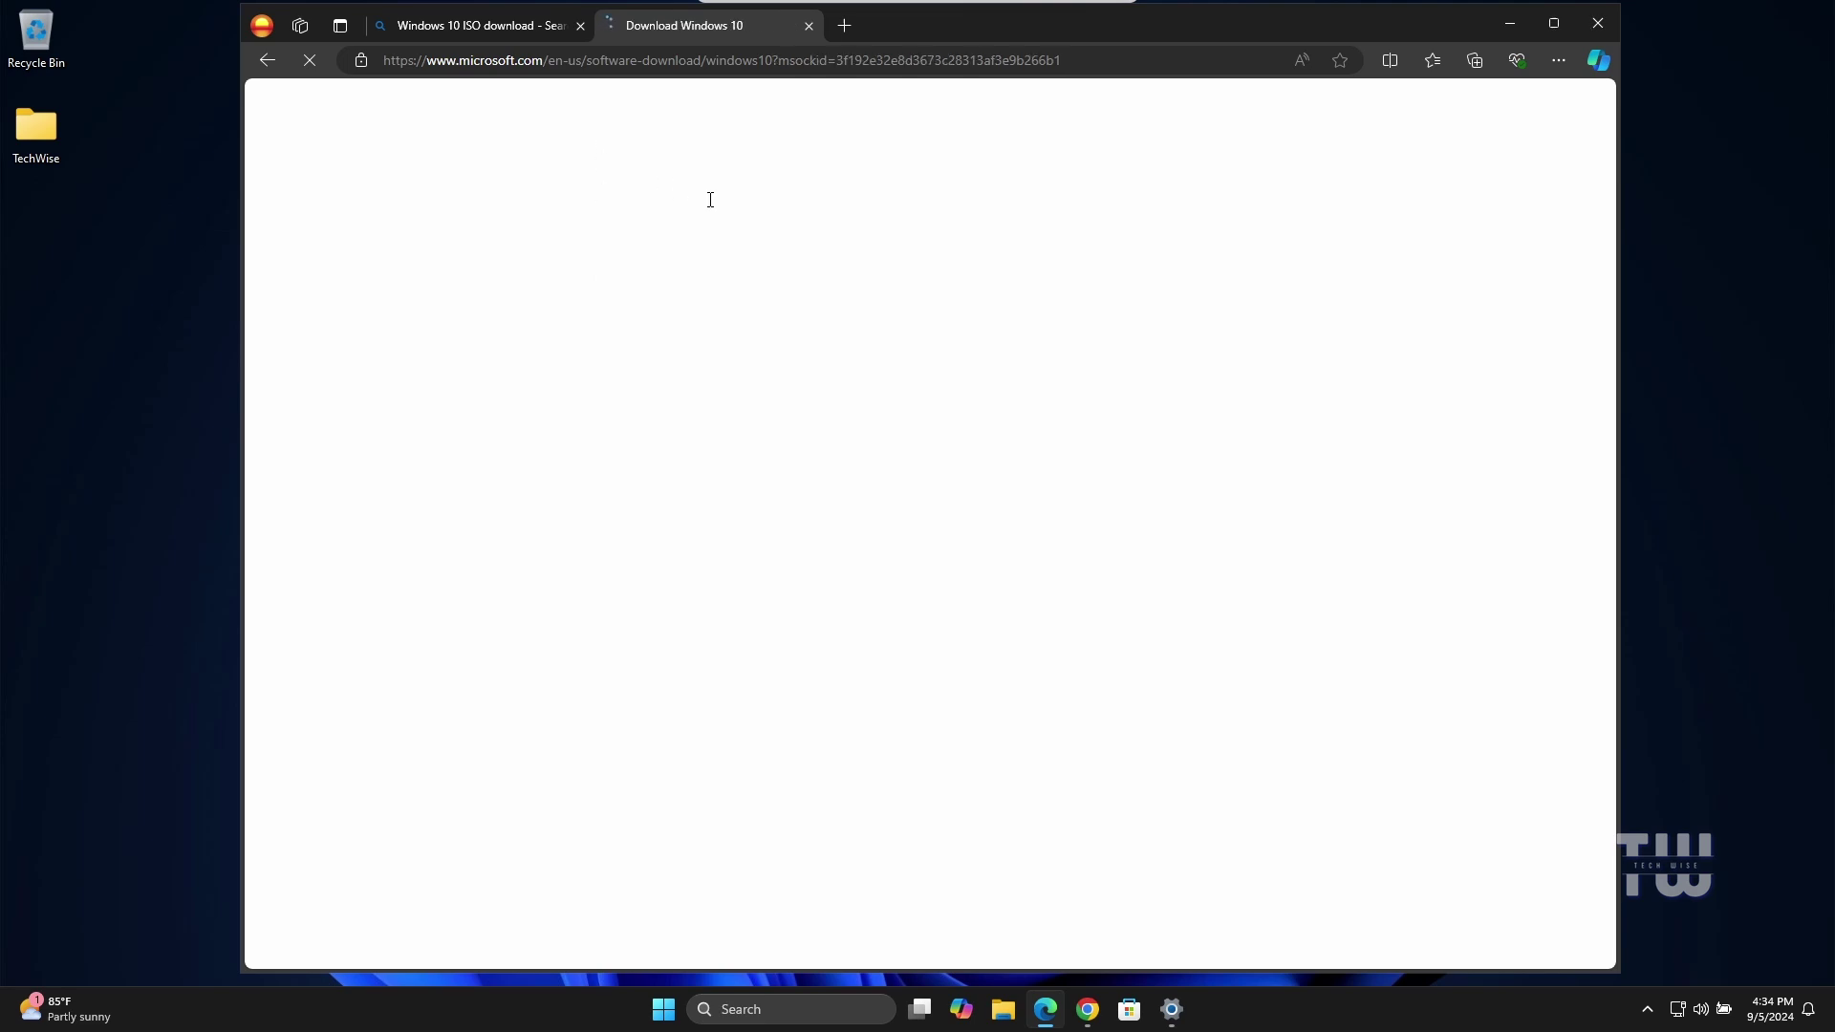
{"action": "scroll", "coordinate": [795, 355], "scroll_direction": "down", "scroll_amount": 5}
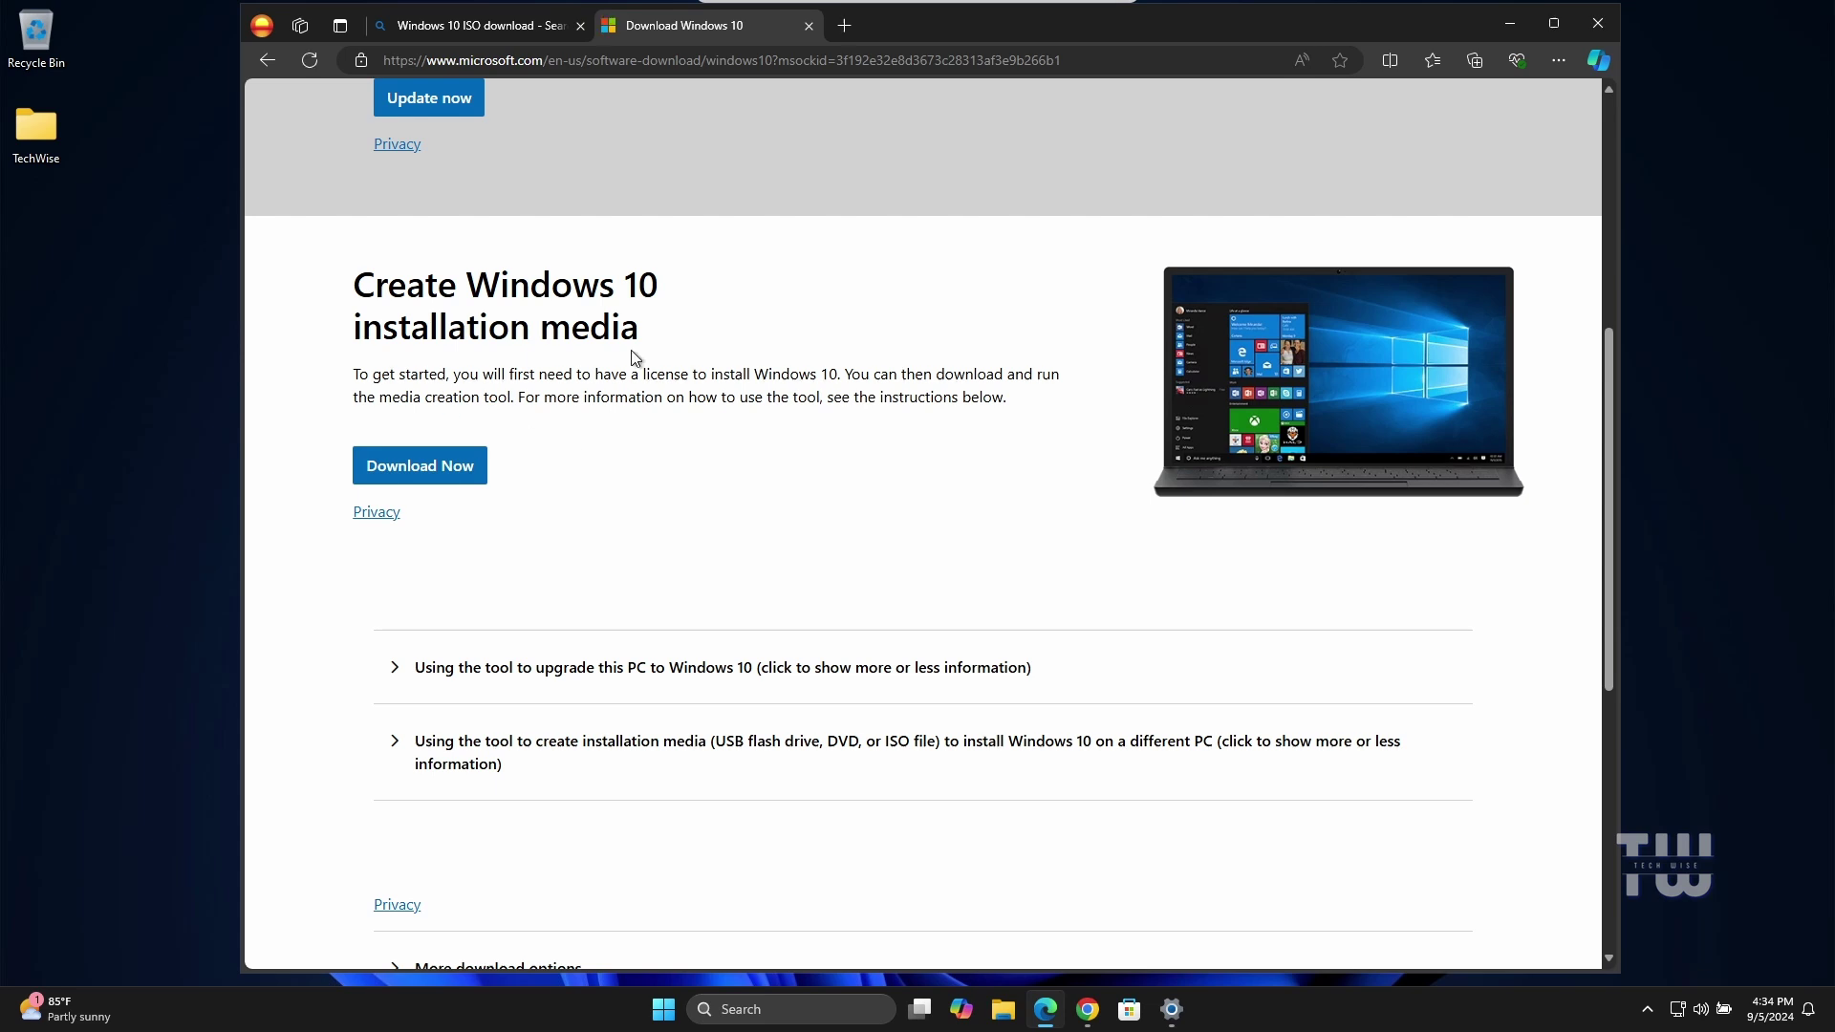
{"action": "left_click_drag", "start_coordinate": [355, 286], "coordinate": [643, 316]}
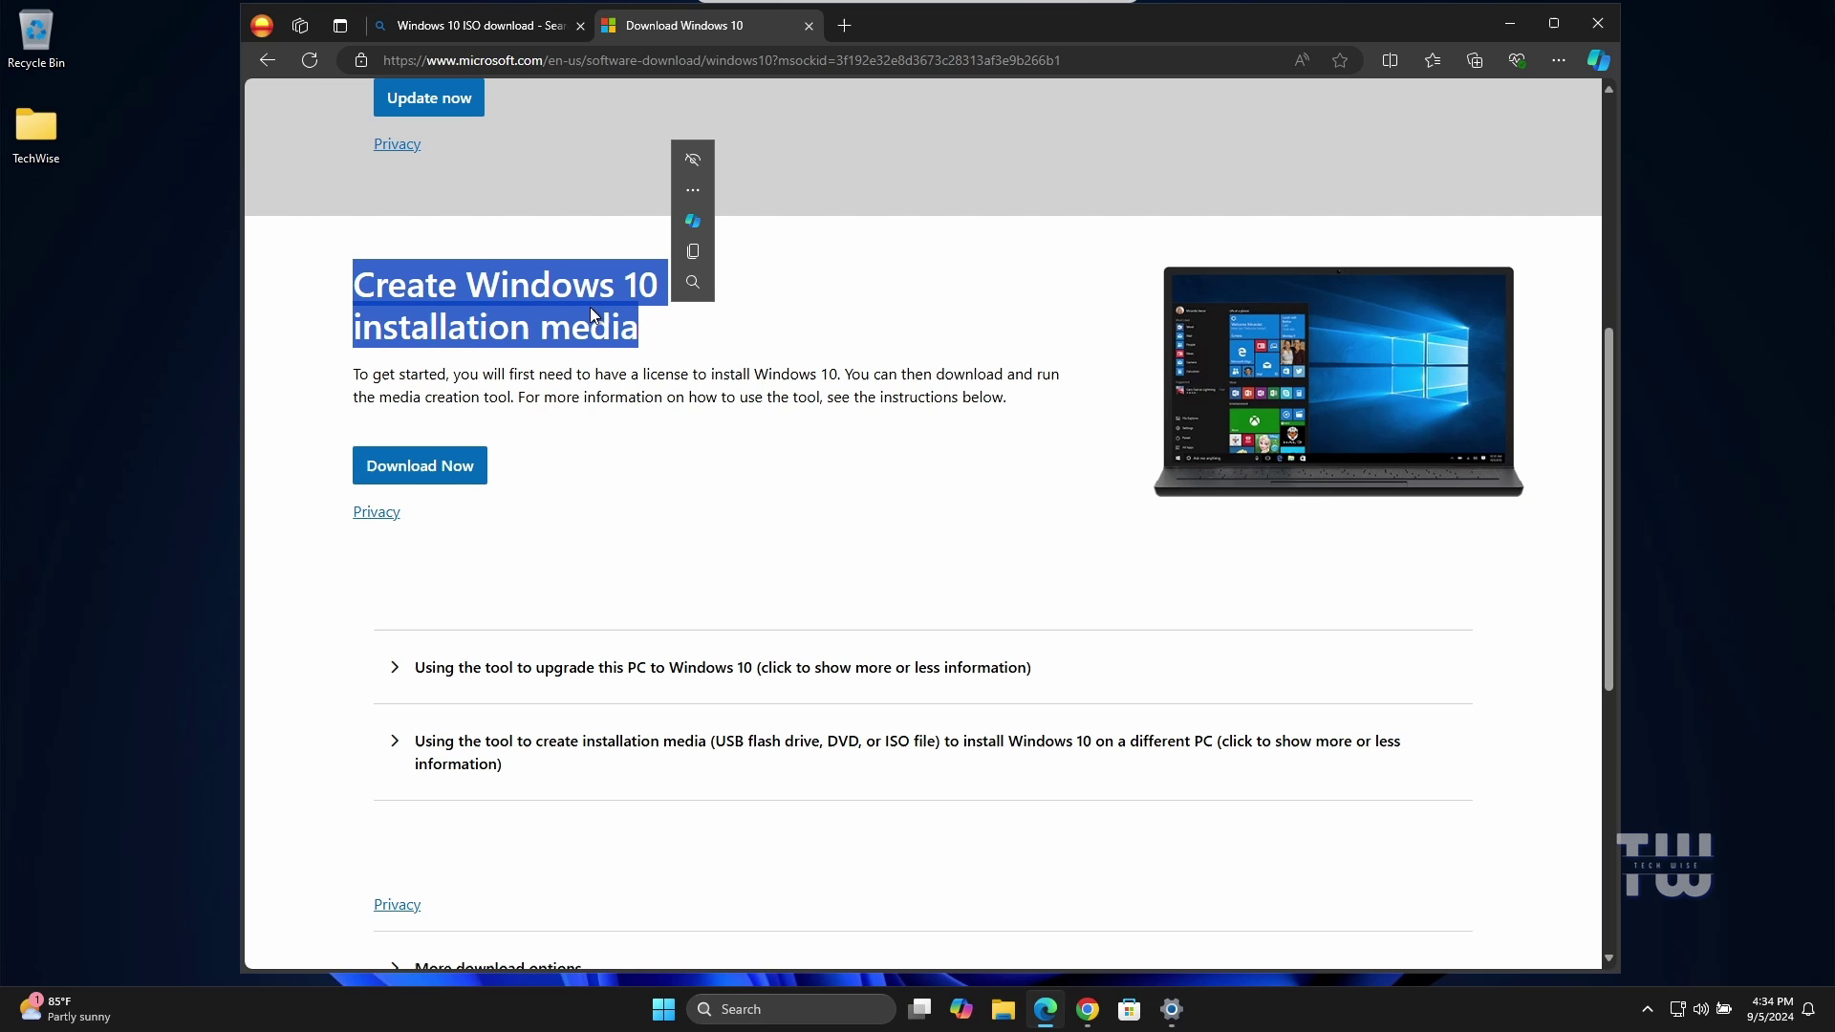
{"action": "left_click", "coordinate": [661, 378]}
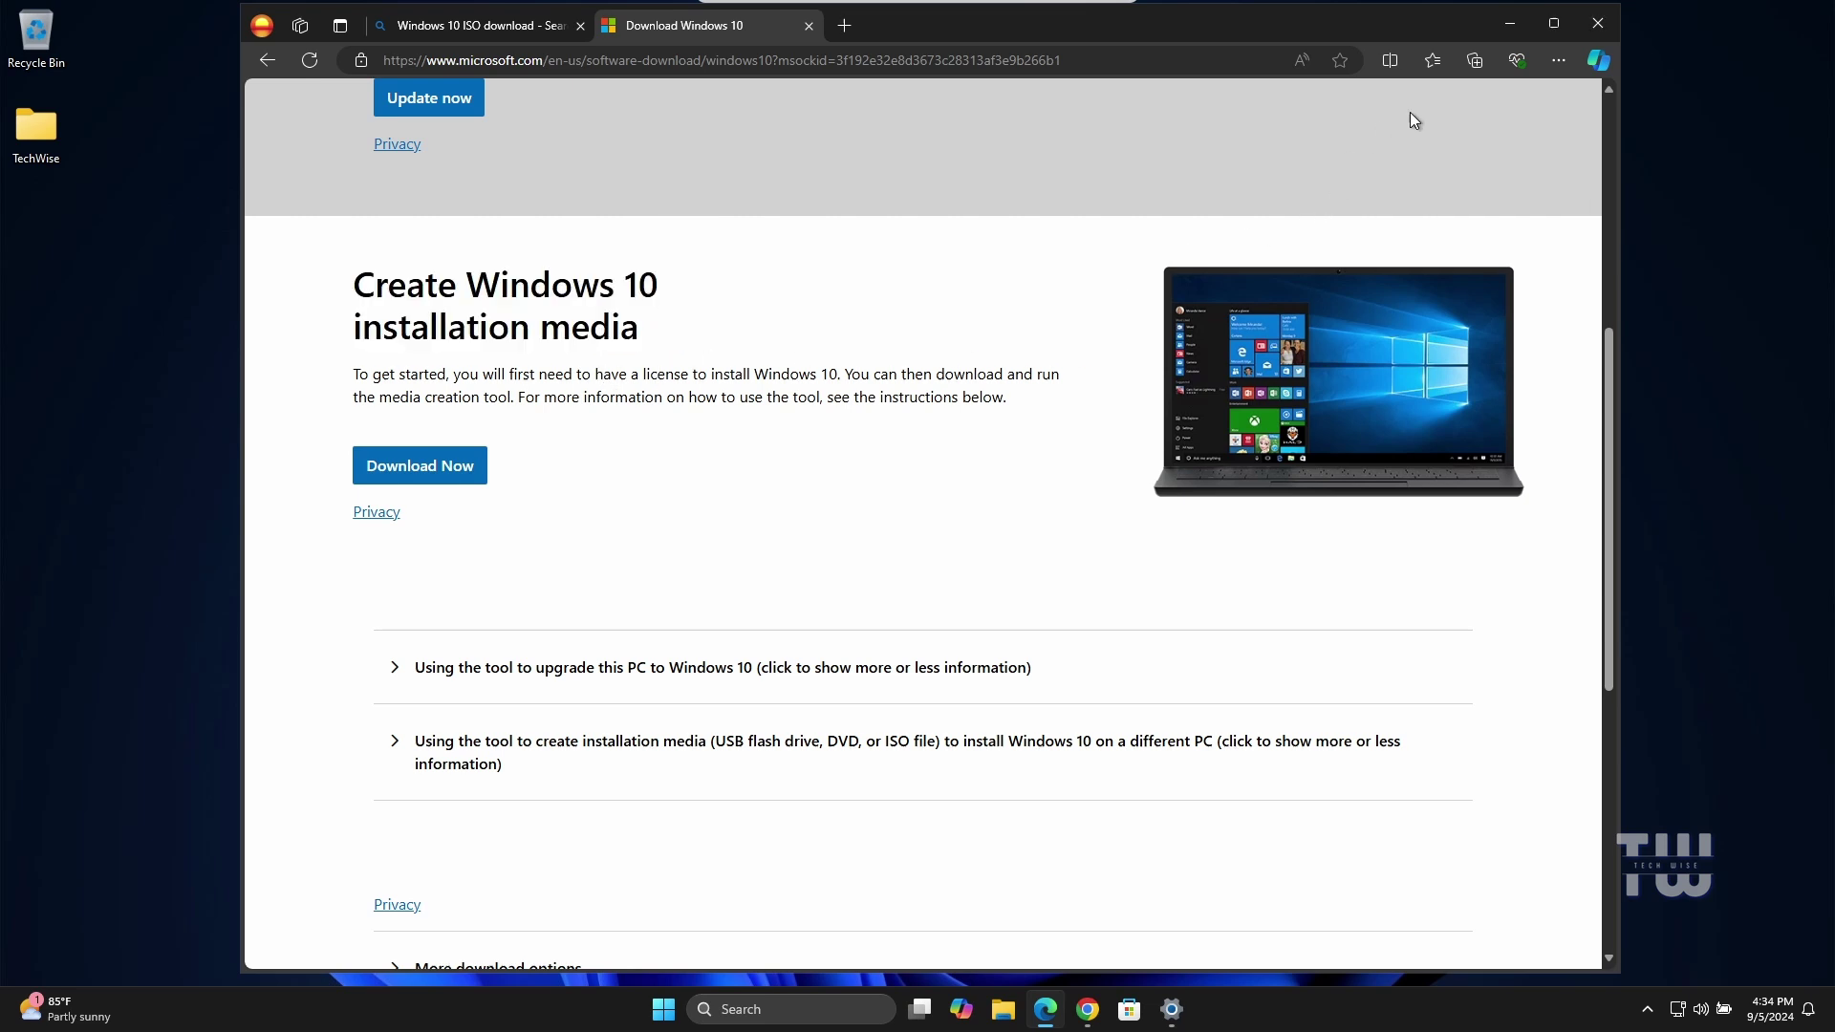
Switch from Edge to Chrome's Download Windows 10 page and reveal its More tools menu
{"action": "left_click", "coordinate": [1509, 26]}
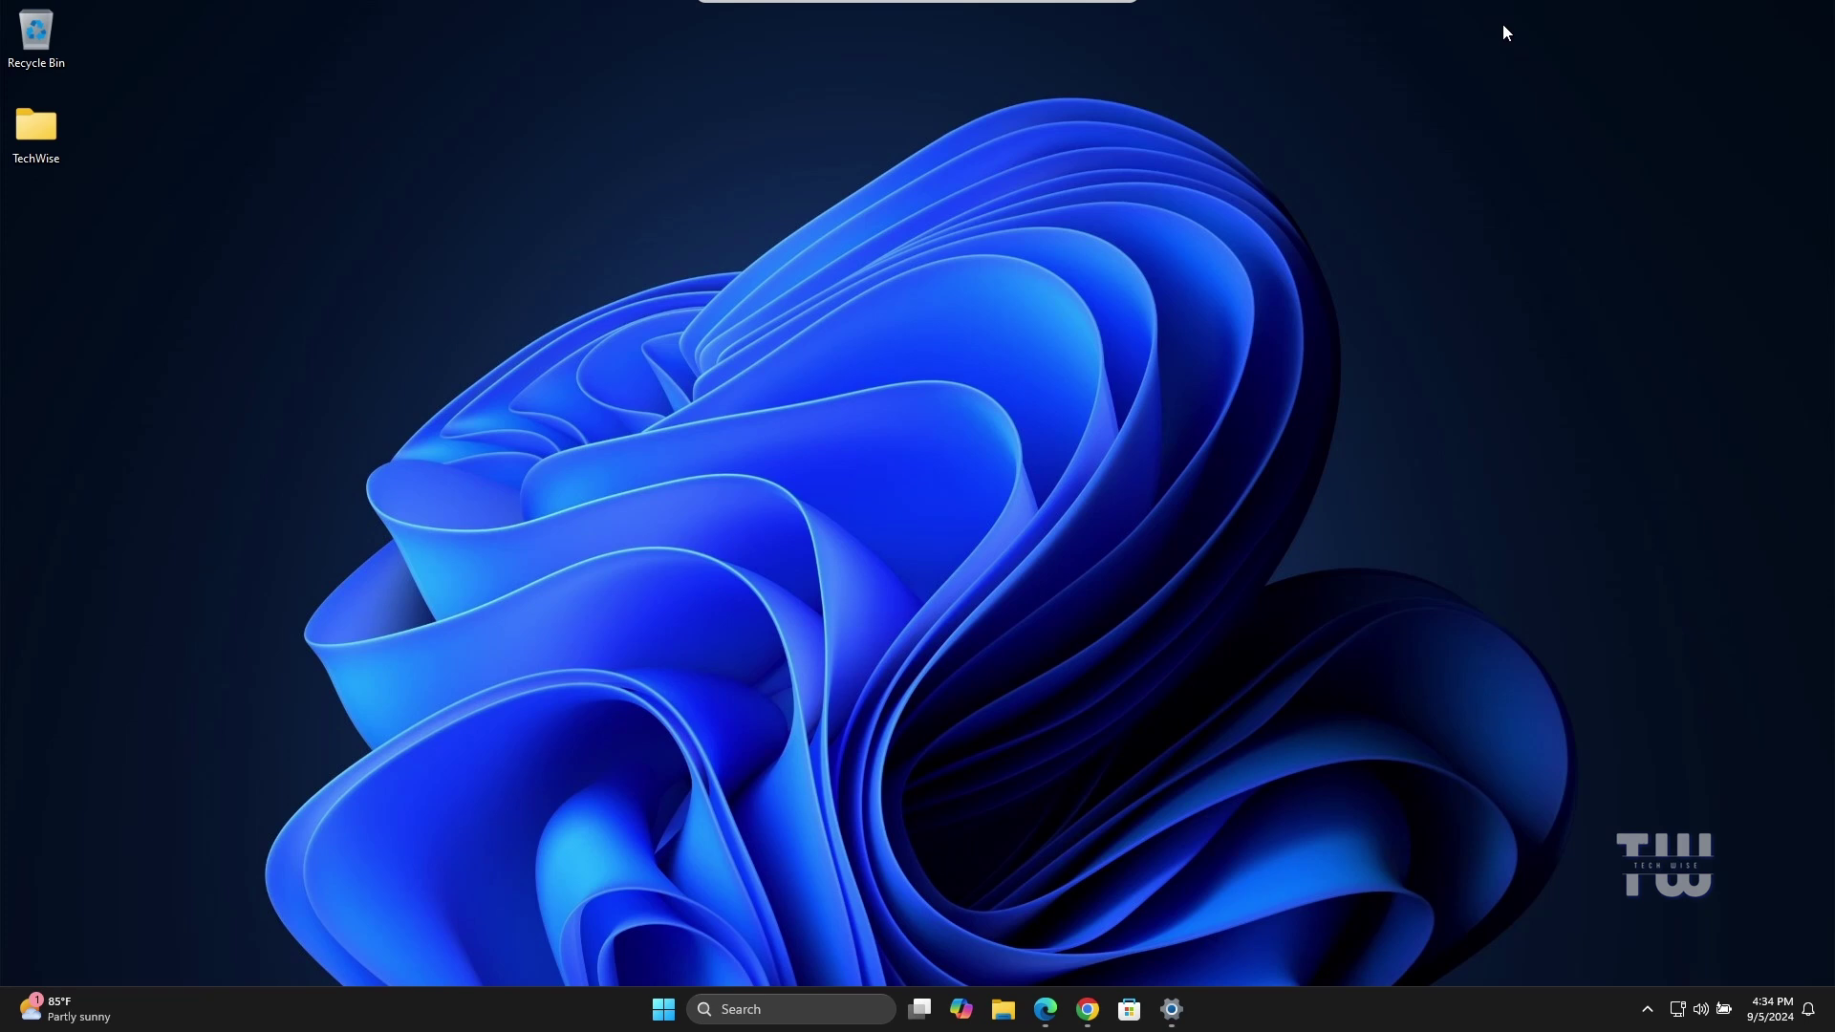
{"action": "left_click", "coordinate": [1089, 1005]}
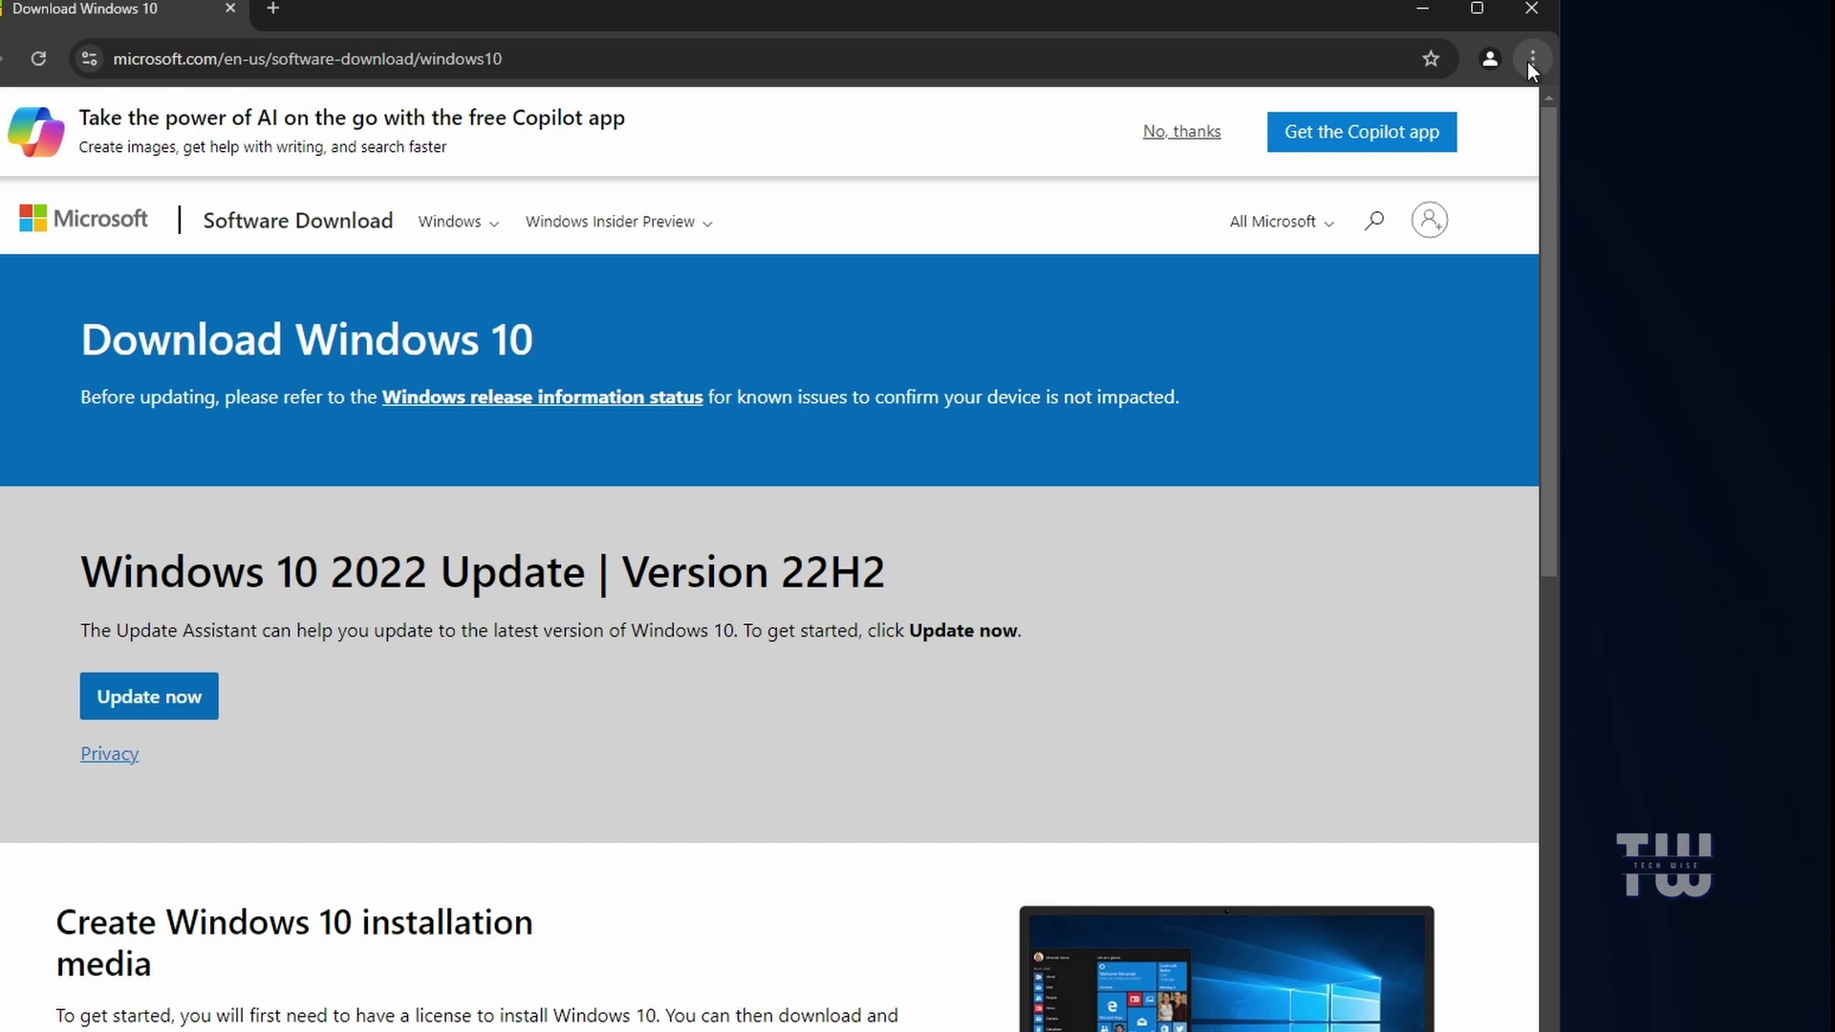
{"action": "left_click", "coordinate": [1594, 70]}
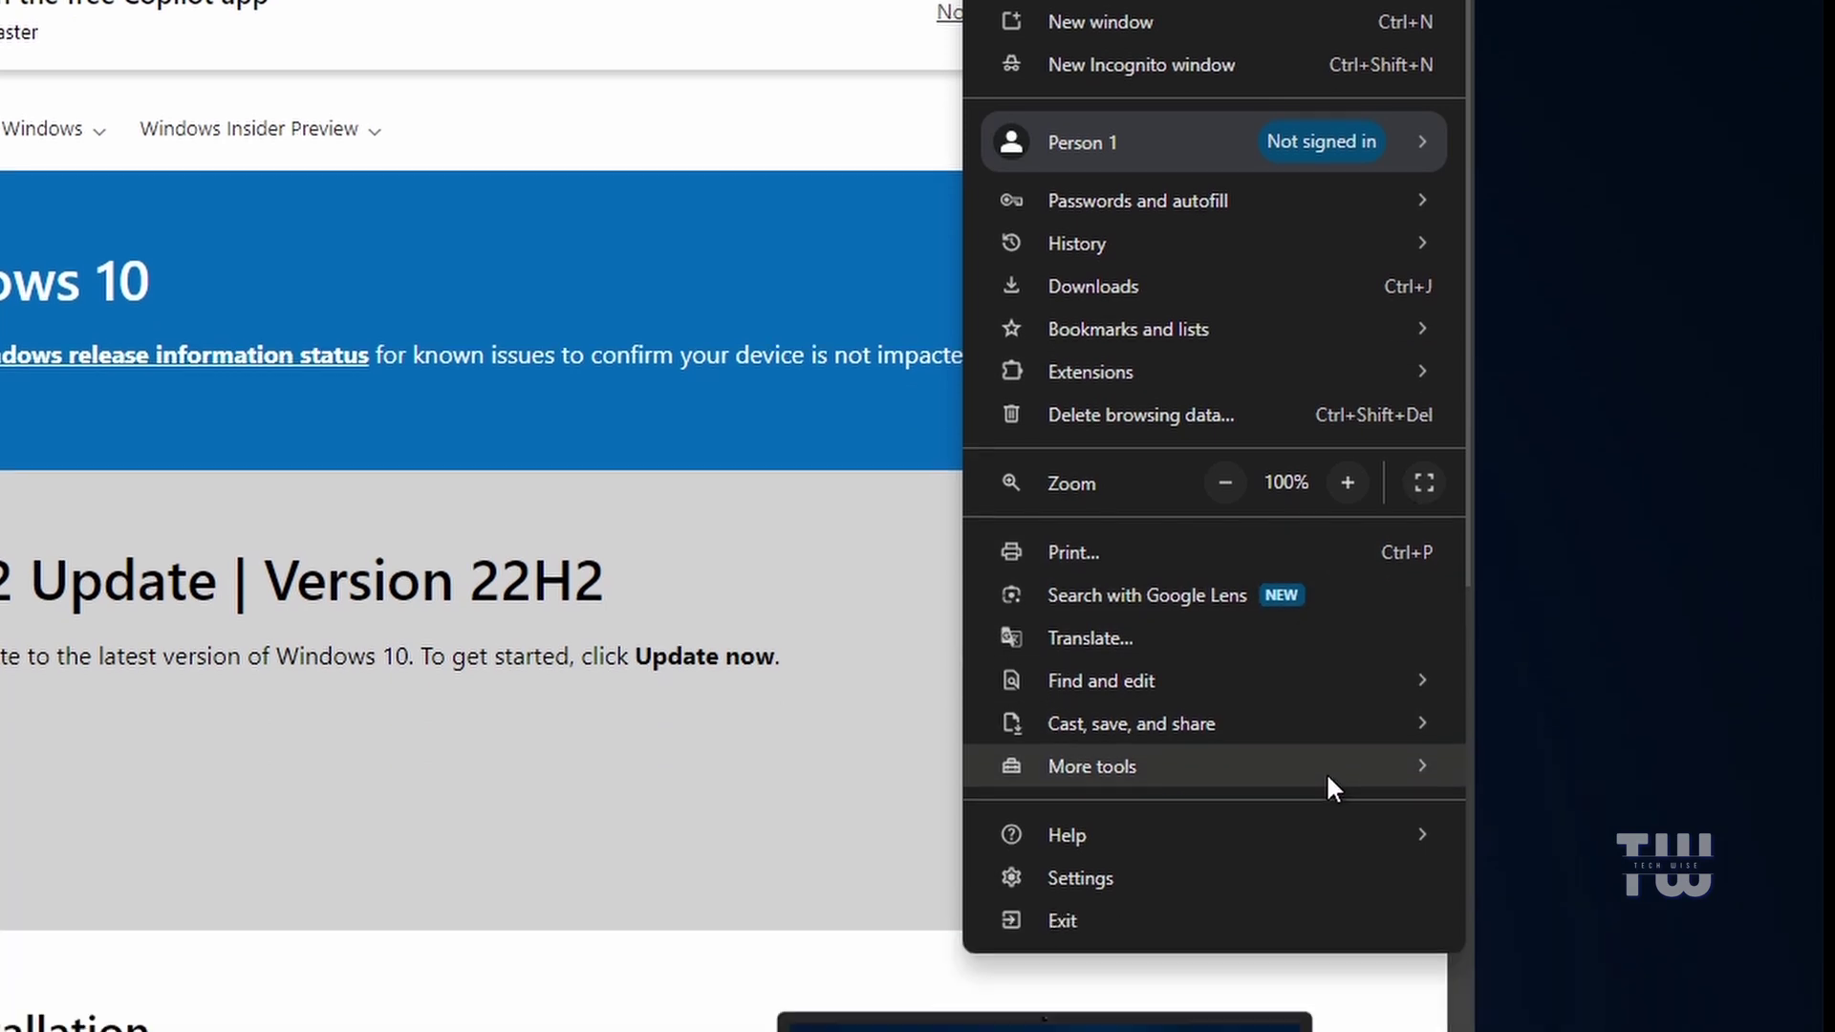
{"action": "mouse_move", "coordinate": [1328, 776]}
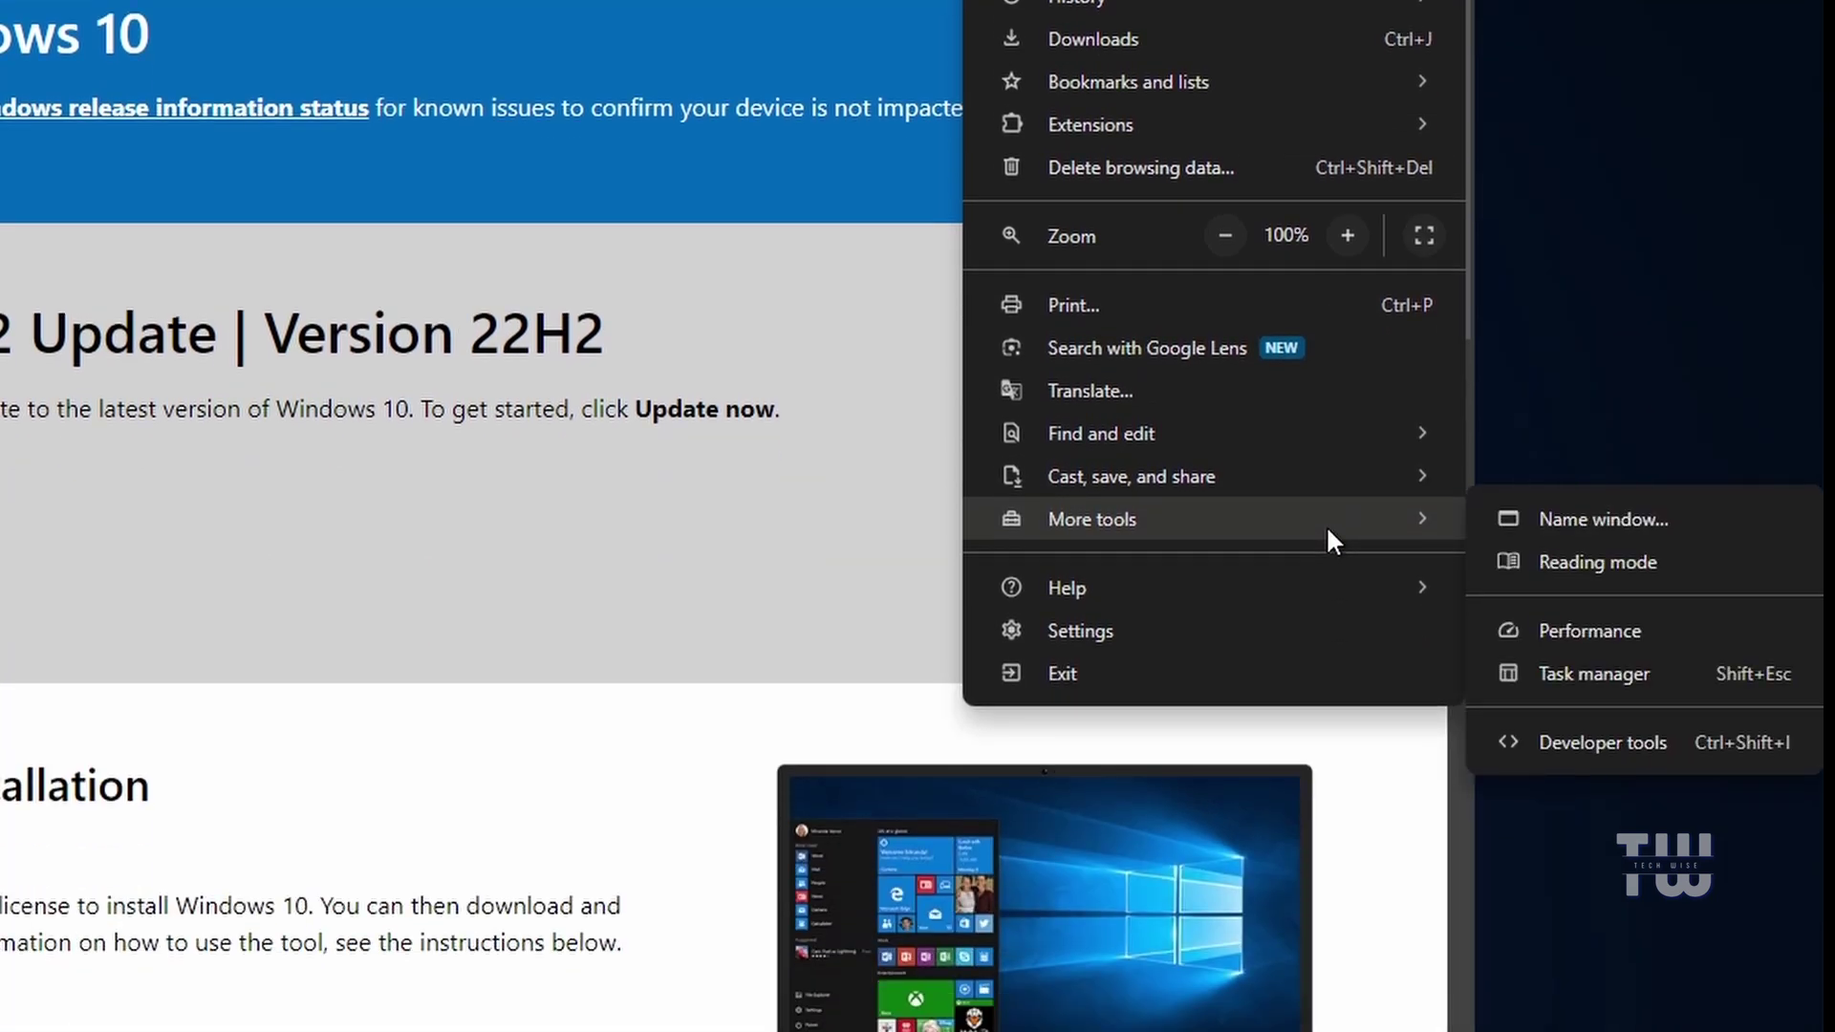
Override Chrome's user agent to Chrome — Chrome OS in Network conditions and reload the page
{"action": "left_click", "coordinate": [1608, 742]}
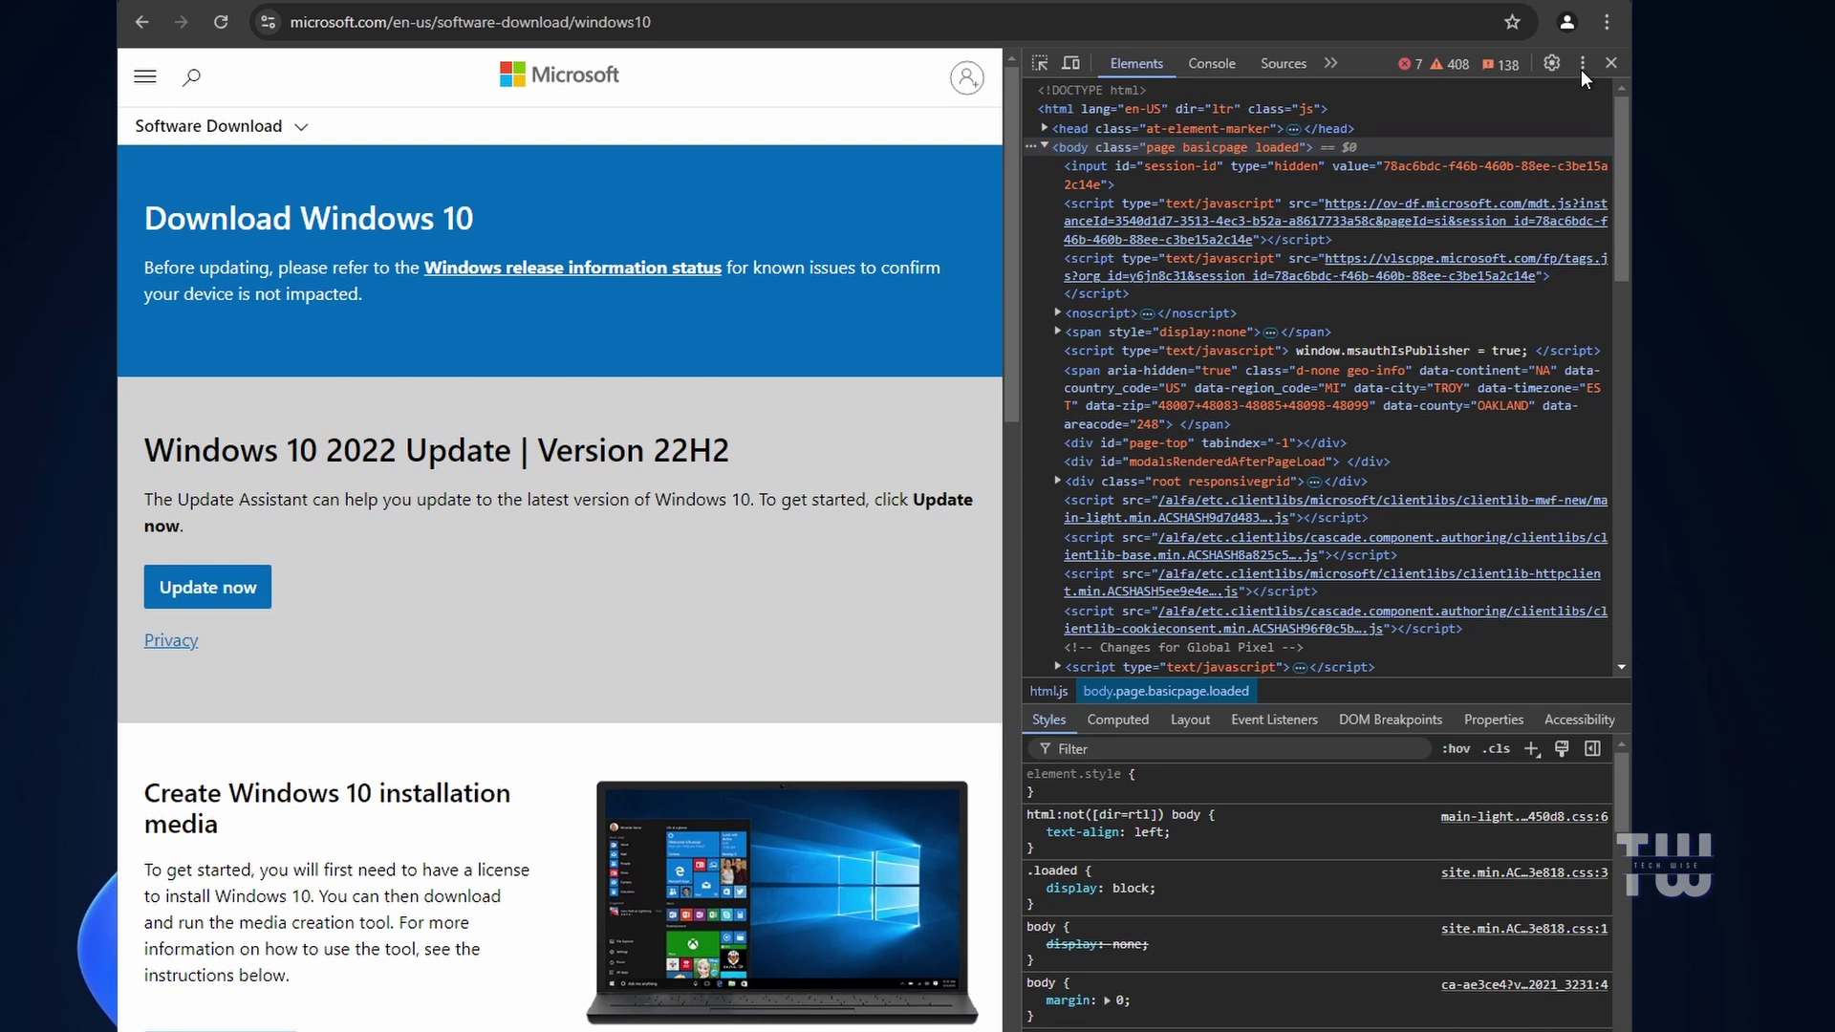
{"action": "left_click", "coordinate": [1581, 65]}
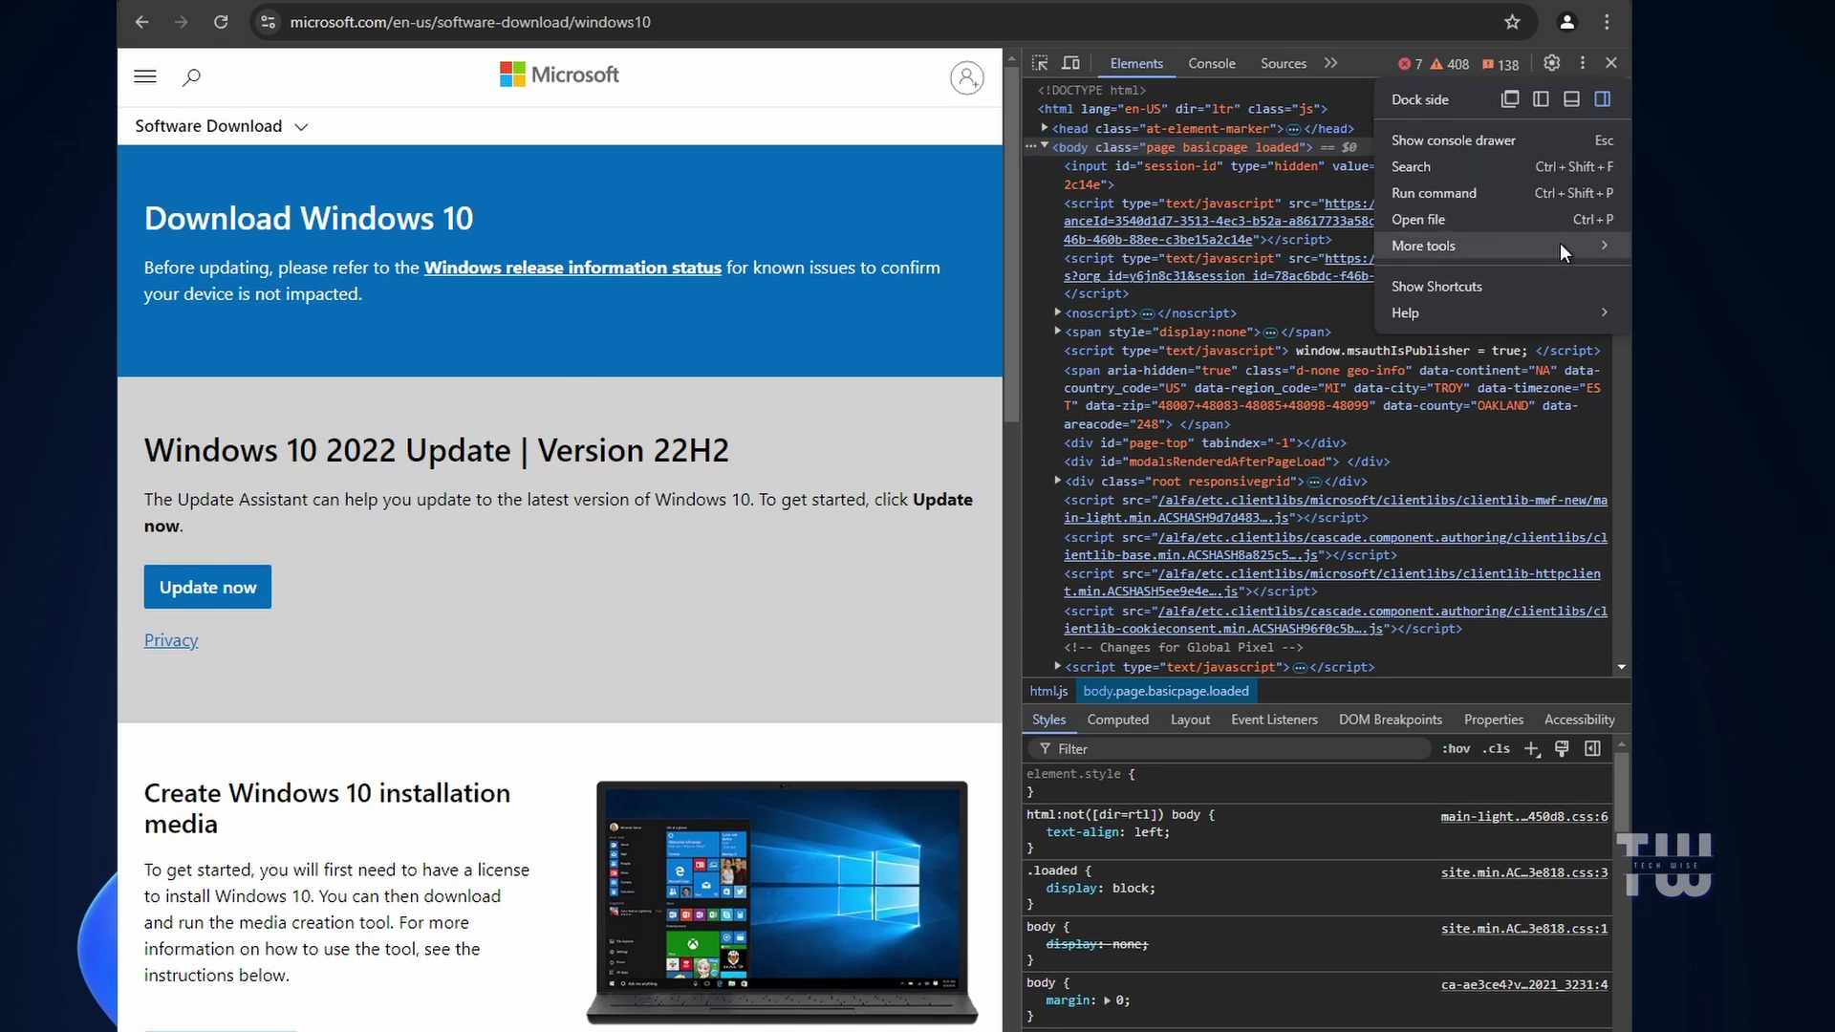
{"action": "mouse_move", "coordinate": [1562, 251]}
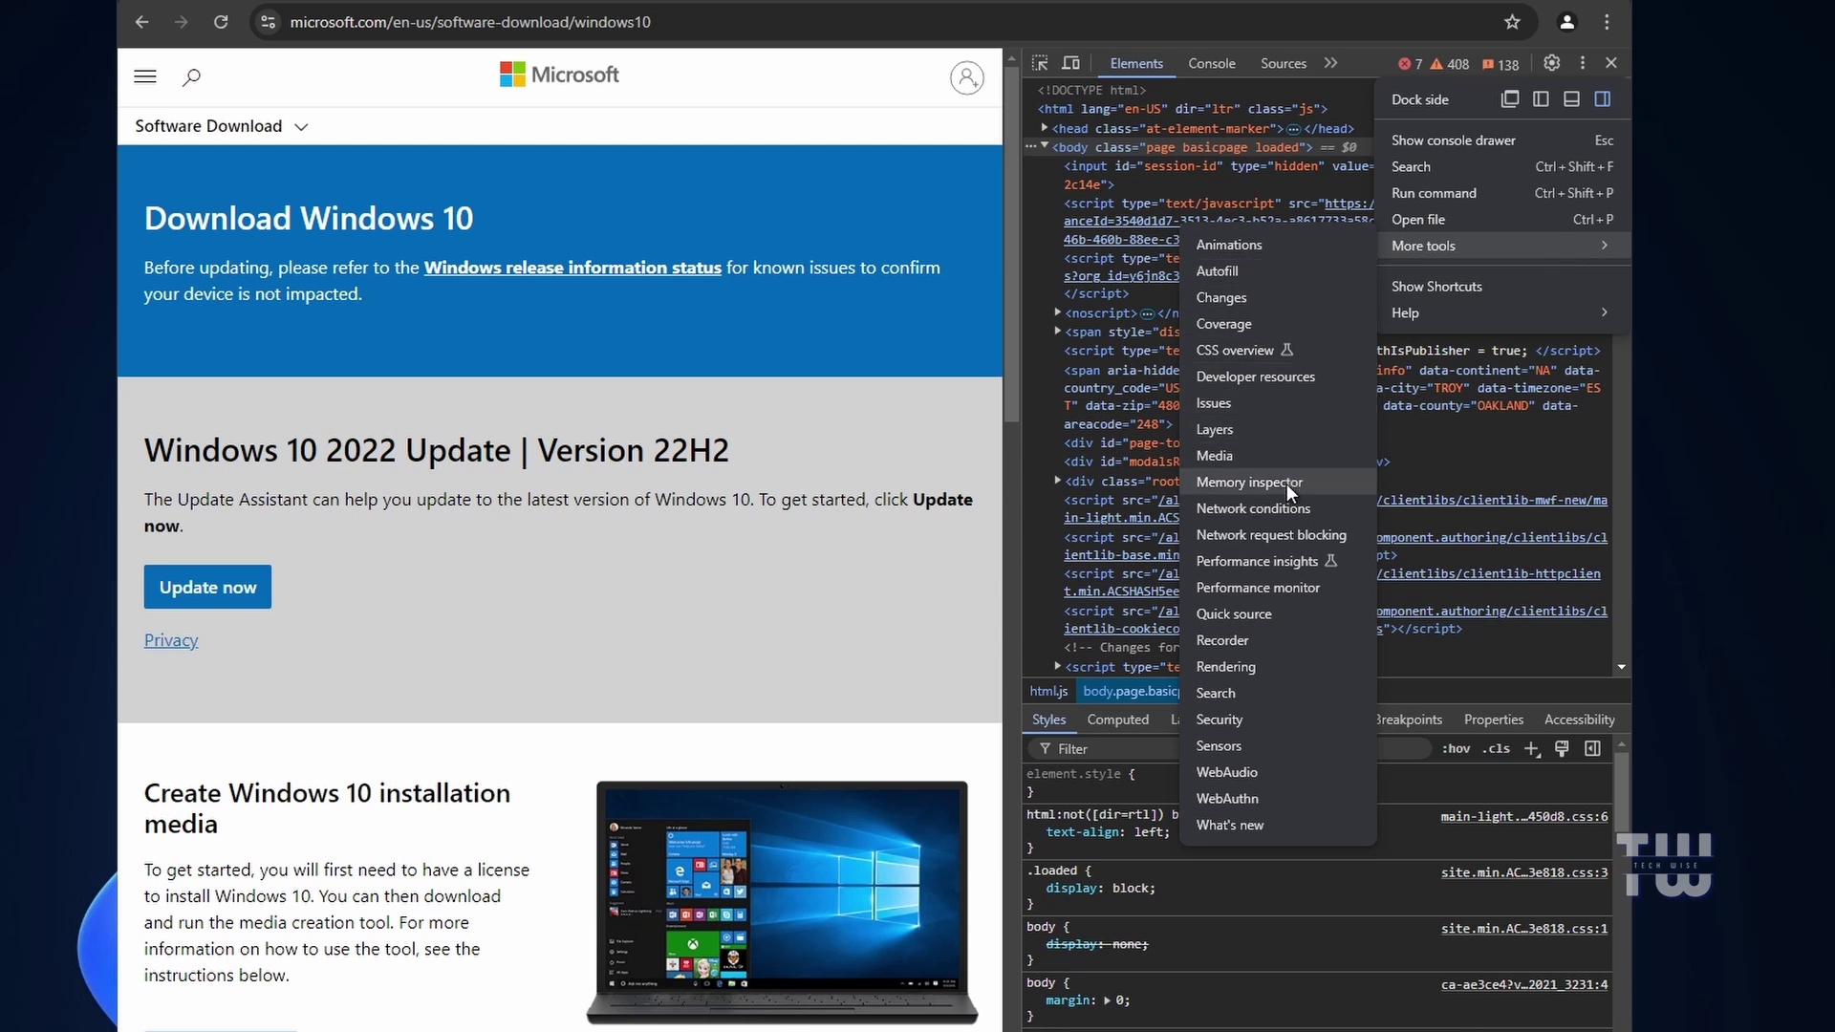
{"action": "left_click", "coordinate": [1288, 511]}
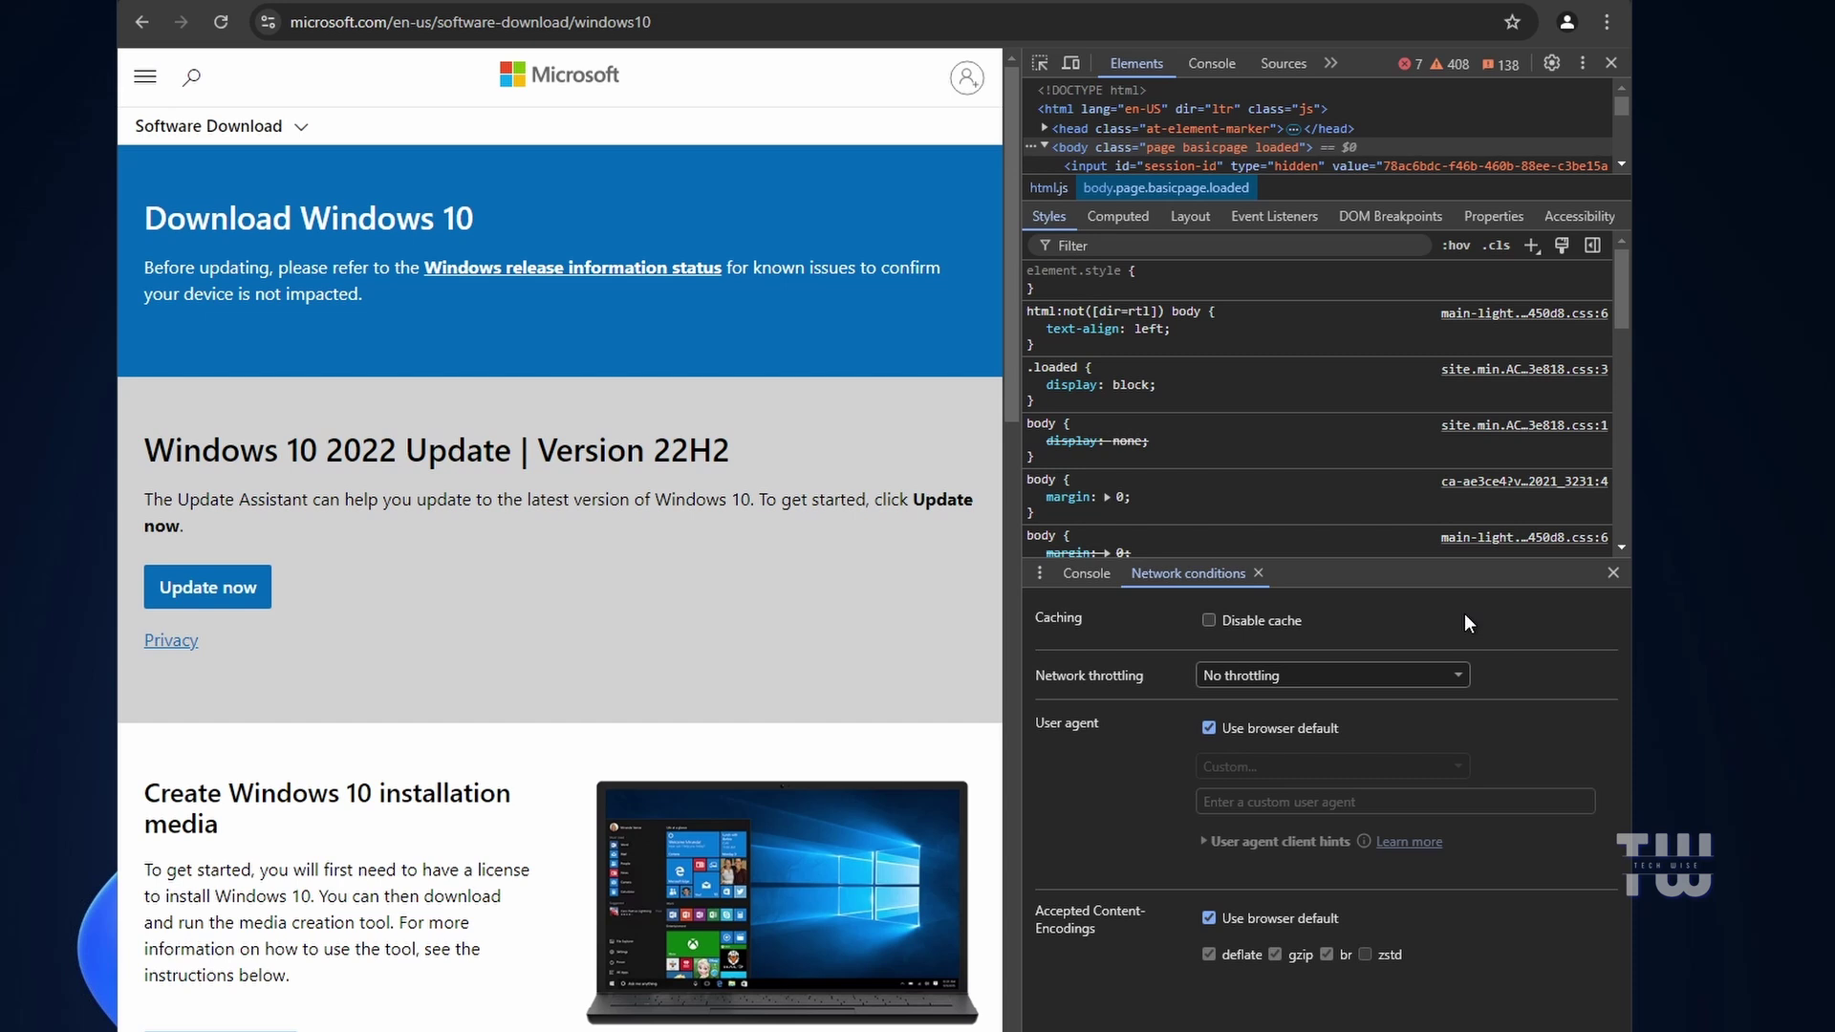
{"action": "left_click", "coordinate": [1210, 727]}
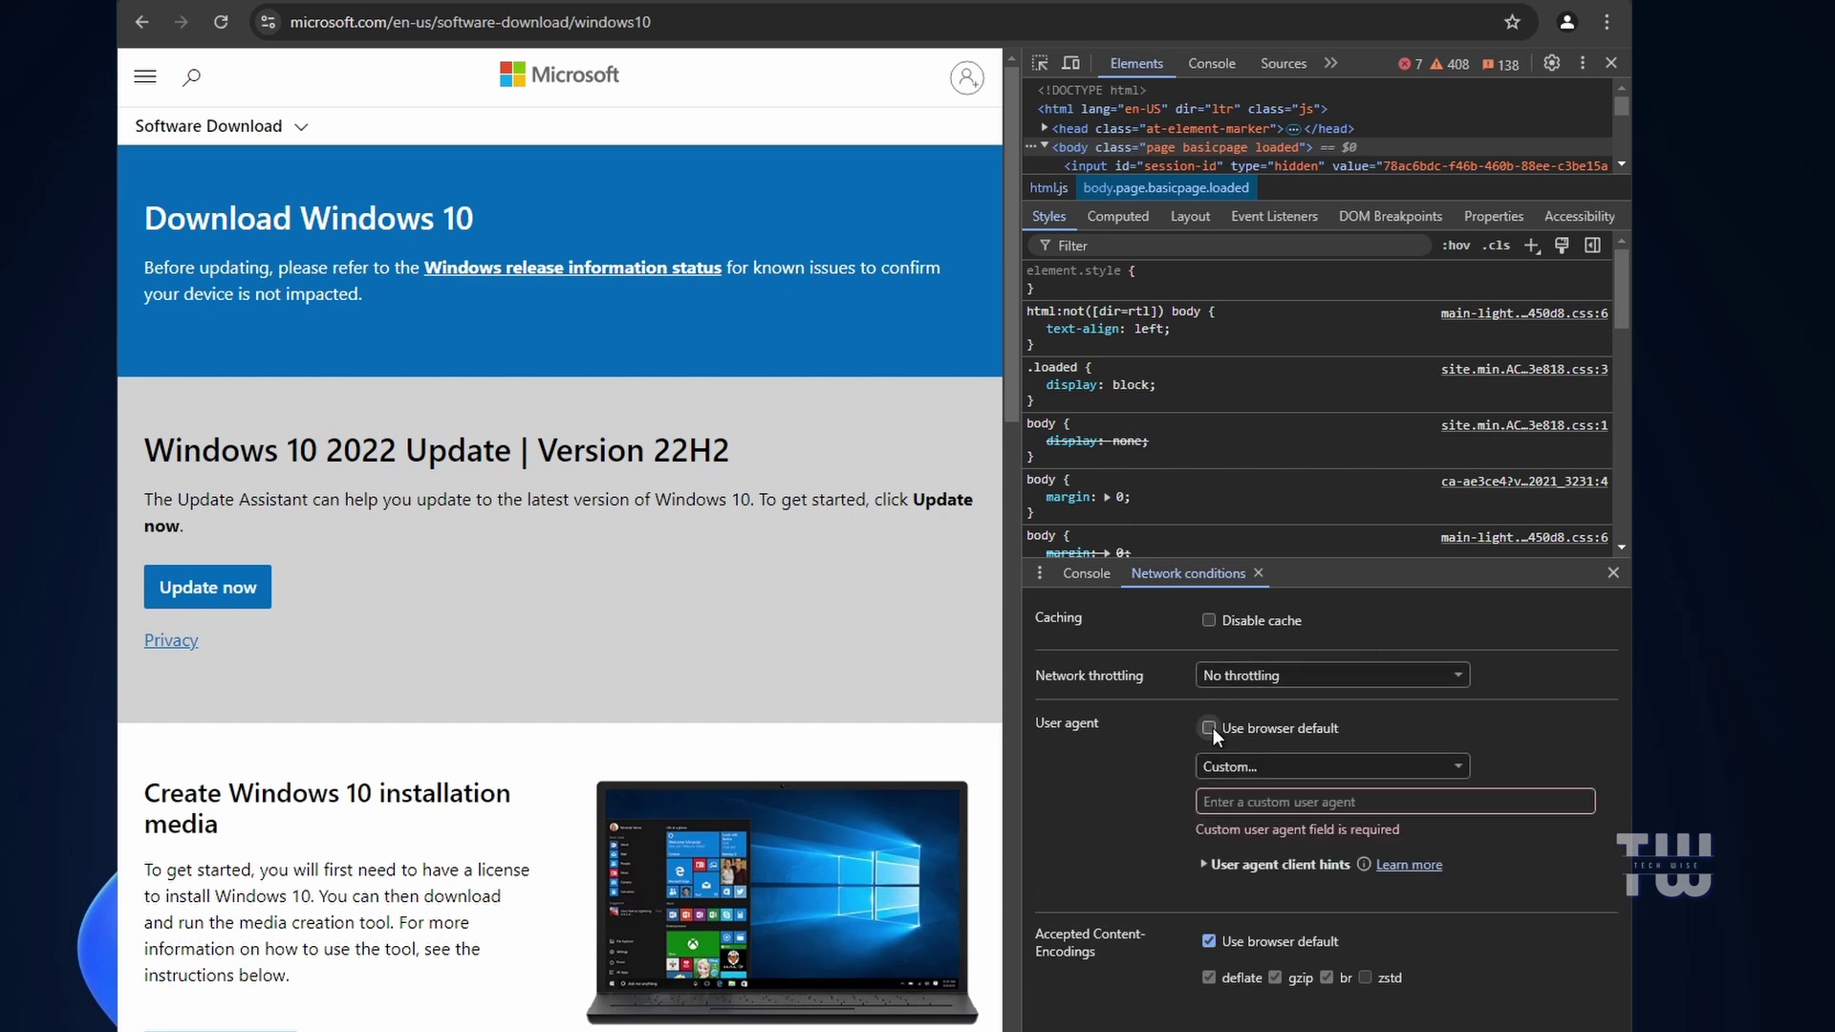
{"action": "left_click", "coordinate": [1301, 766]}
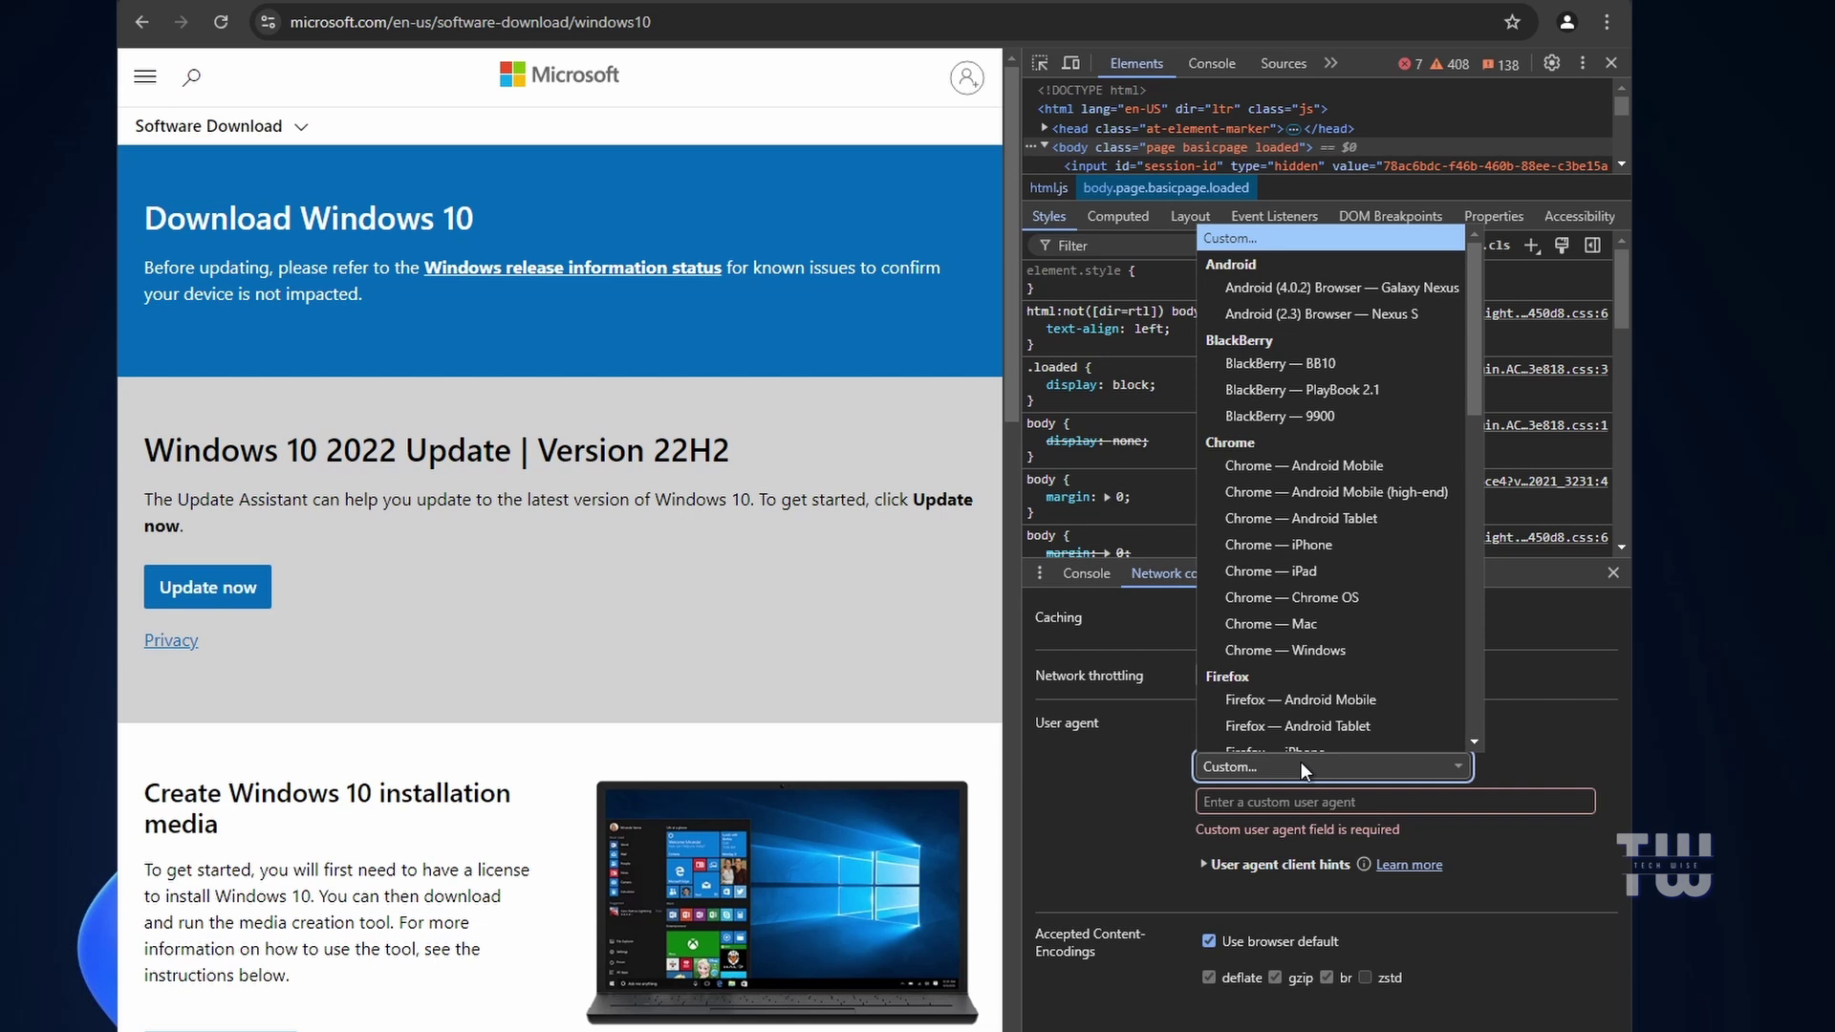
{"action": "left_click", "coordinate": [1344, 589]}
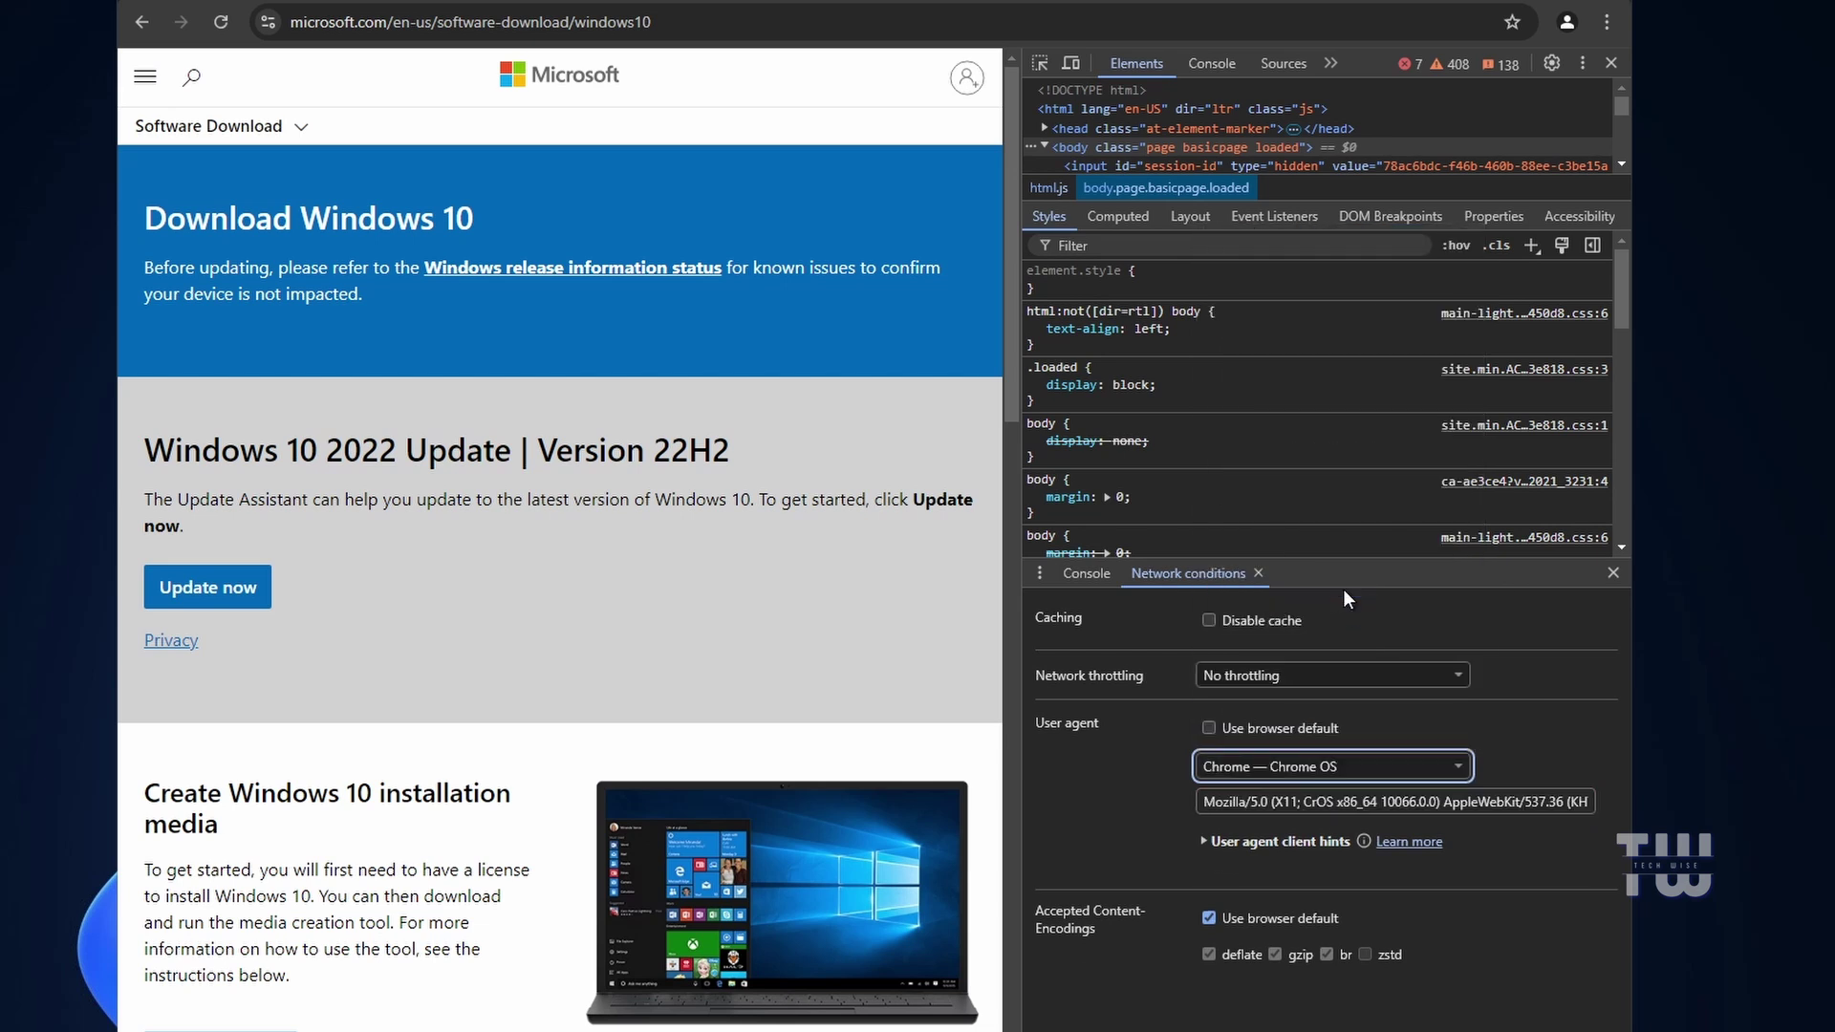
{"action": "left_click", "coordinate": [220, 21]}
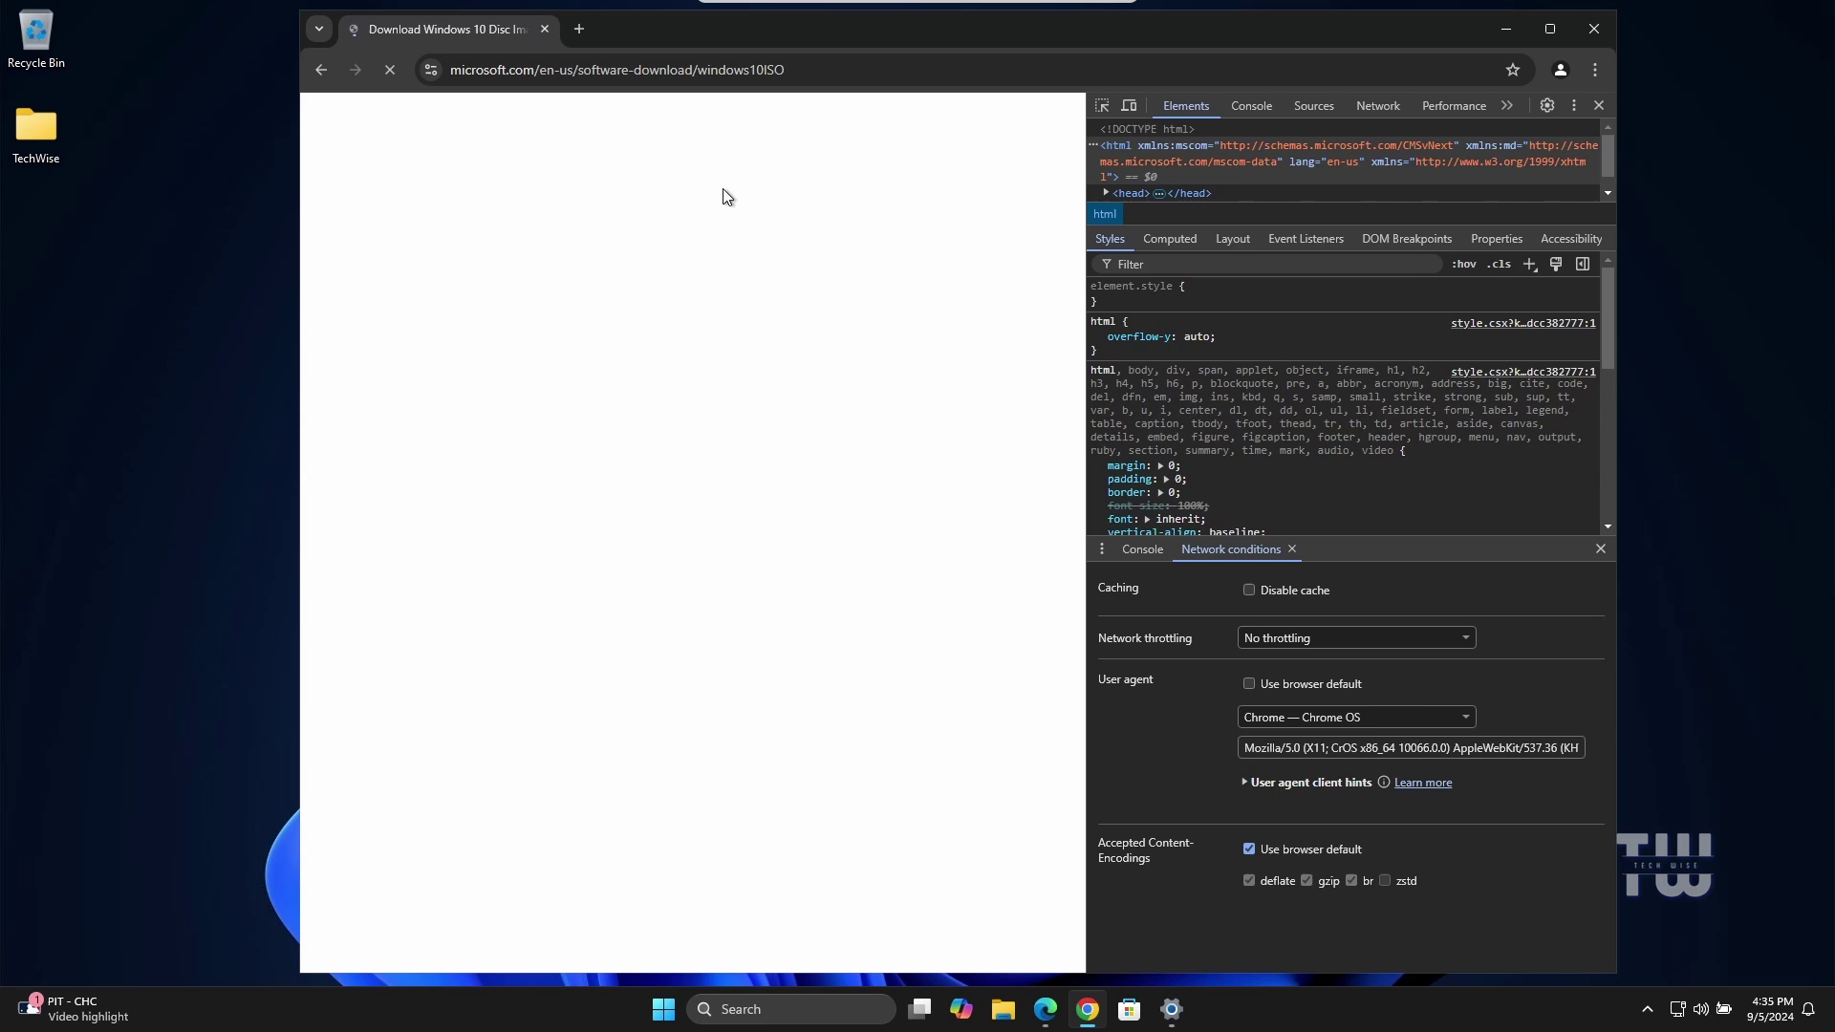
Choose Windows 10 (multi-edition ISO) and English (United States), confirming each selection
{"action": "scroll", "coordinate": [746, 325], "scroll_direction": "down", "scroll_amount": 5}
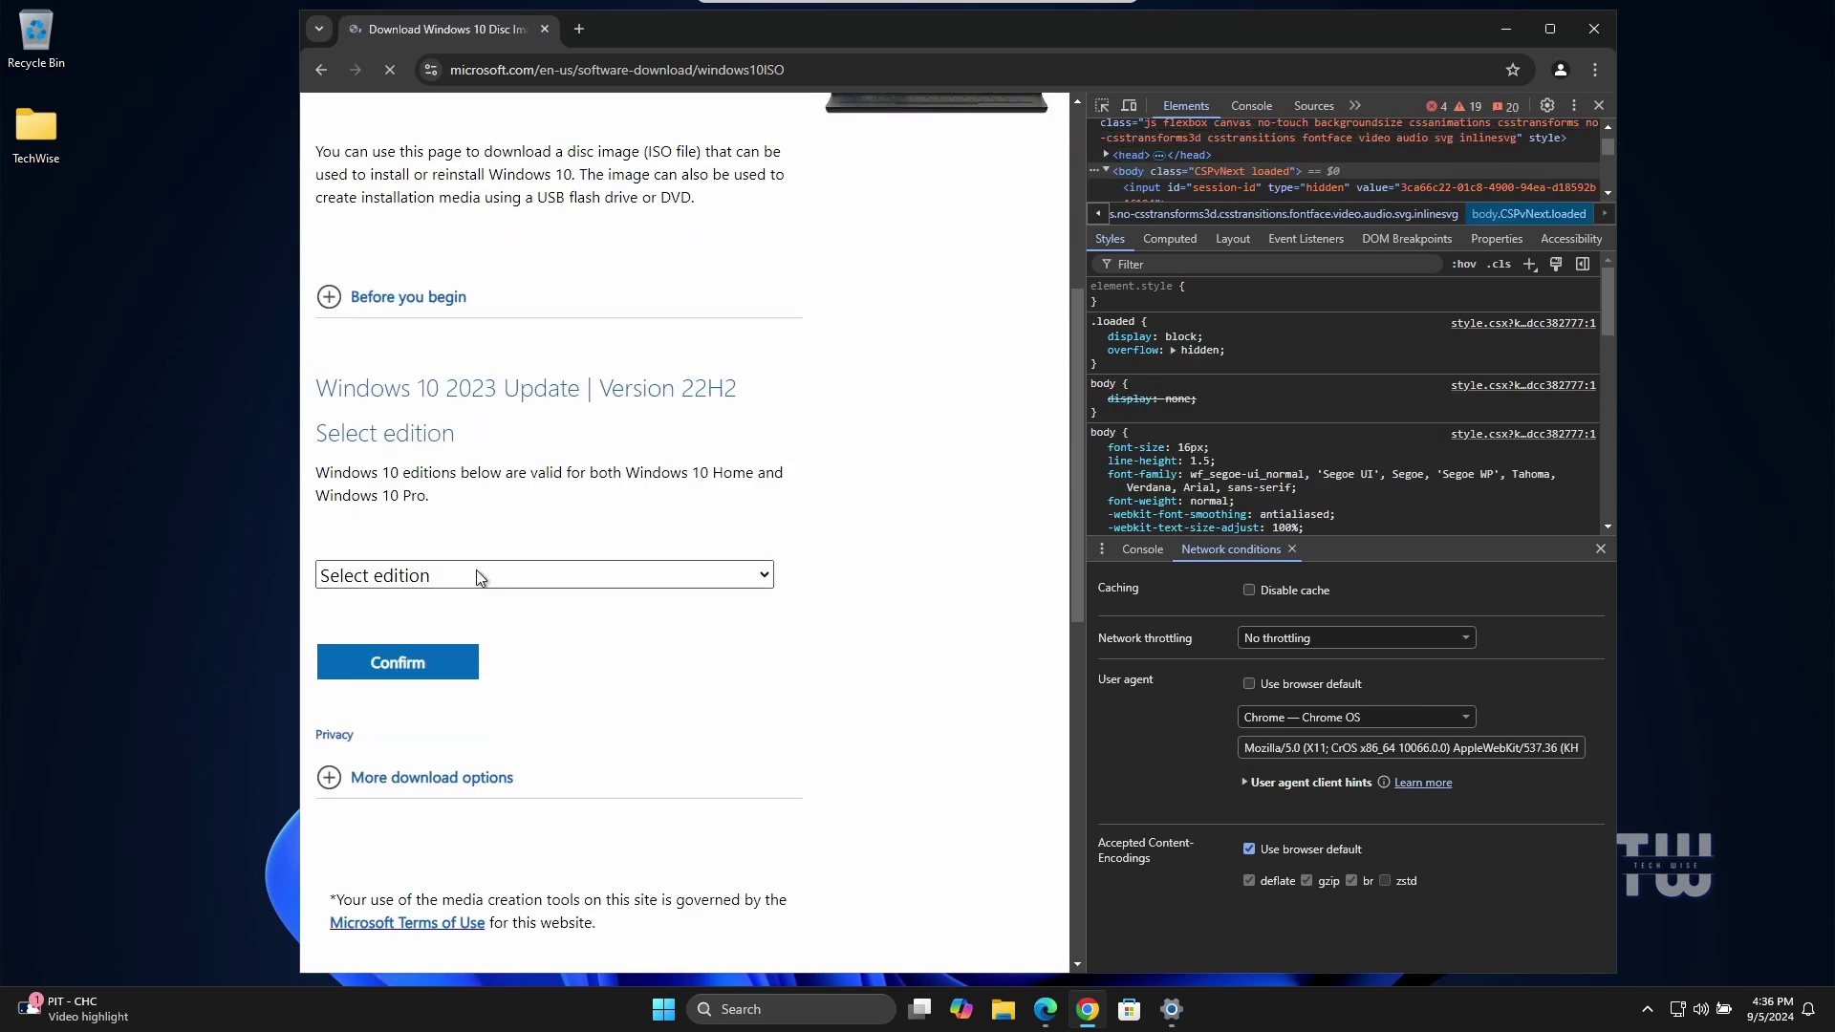
{"action": "left_click", "coordinate": [481, 577]}
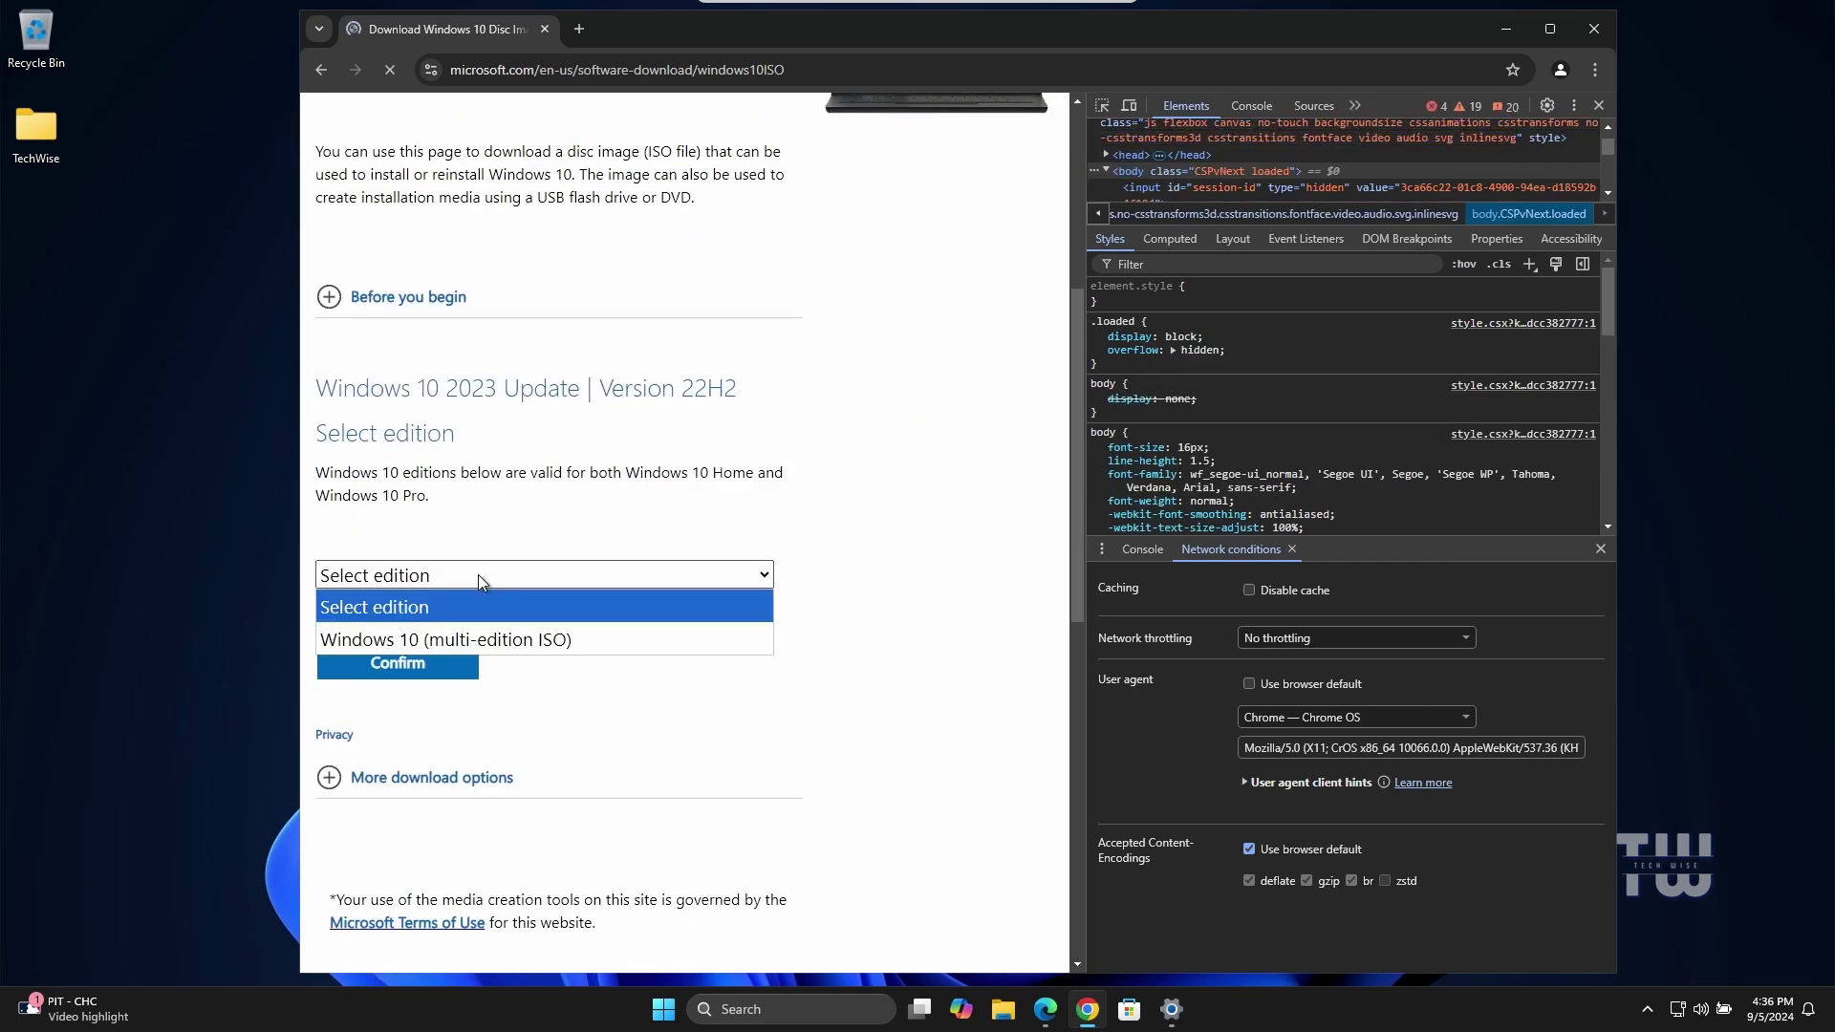
{"action": "left_click", "coordinate": [516, 640]}
{"action": "left_click", "coordinate": [421, 665]}
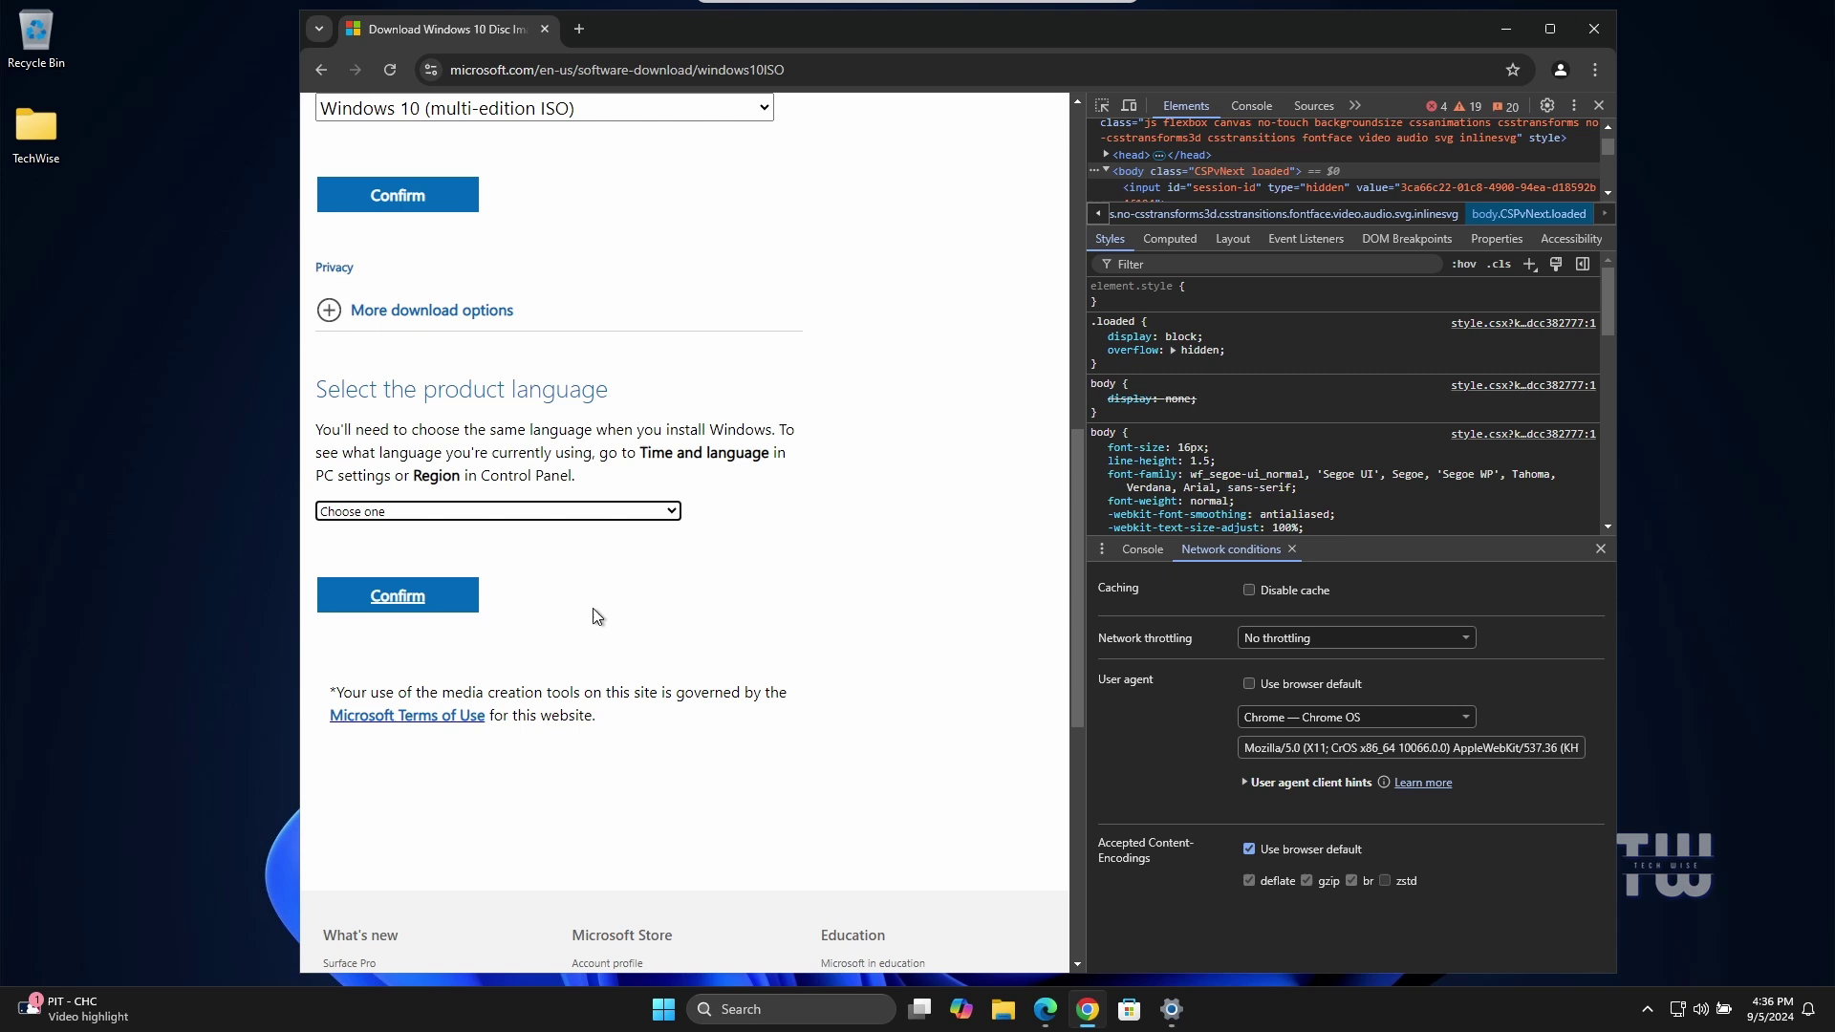
{"action": "left_click", "coordinate": [557, 516]}
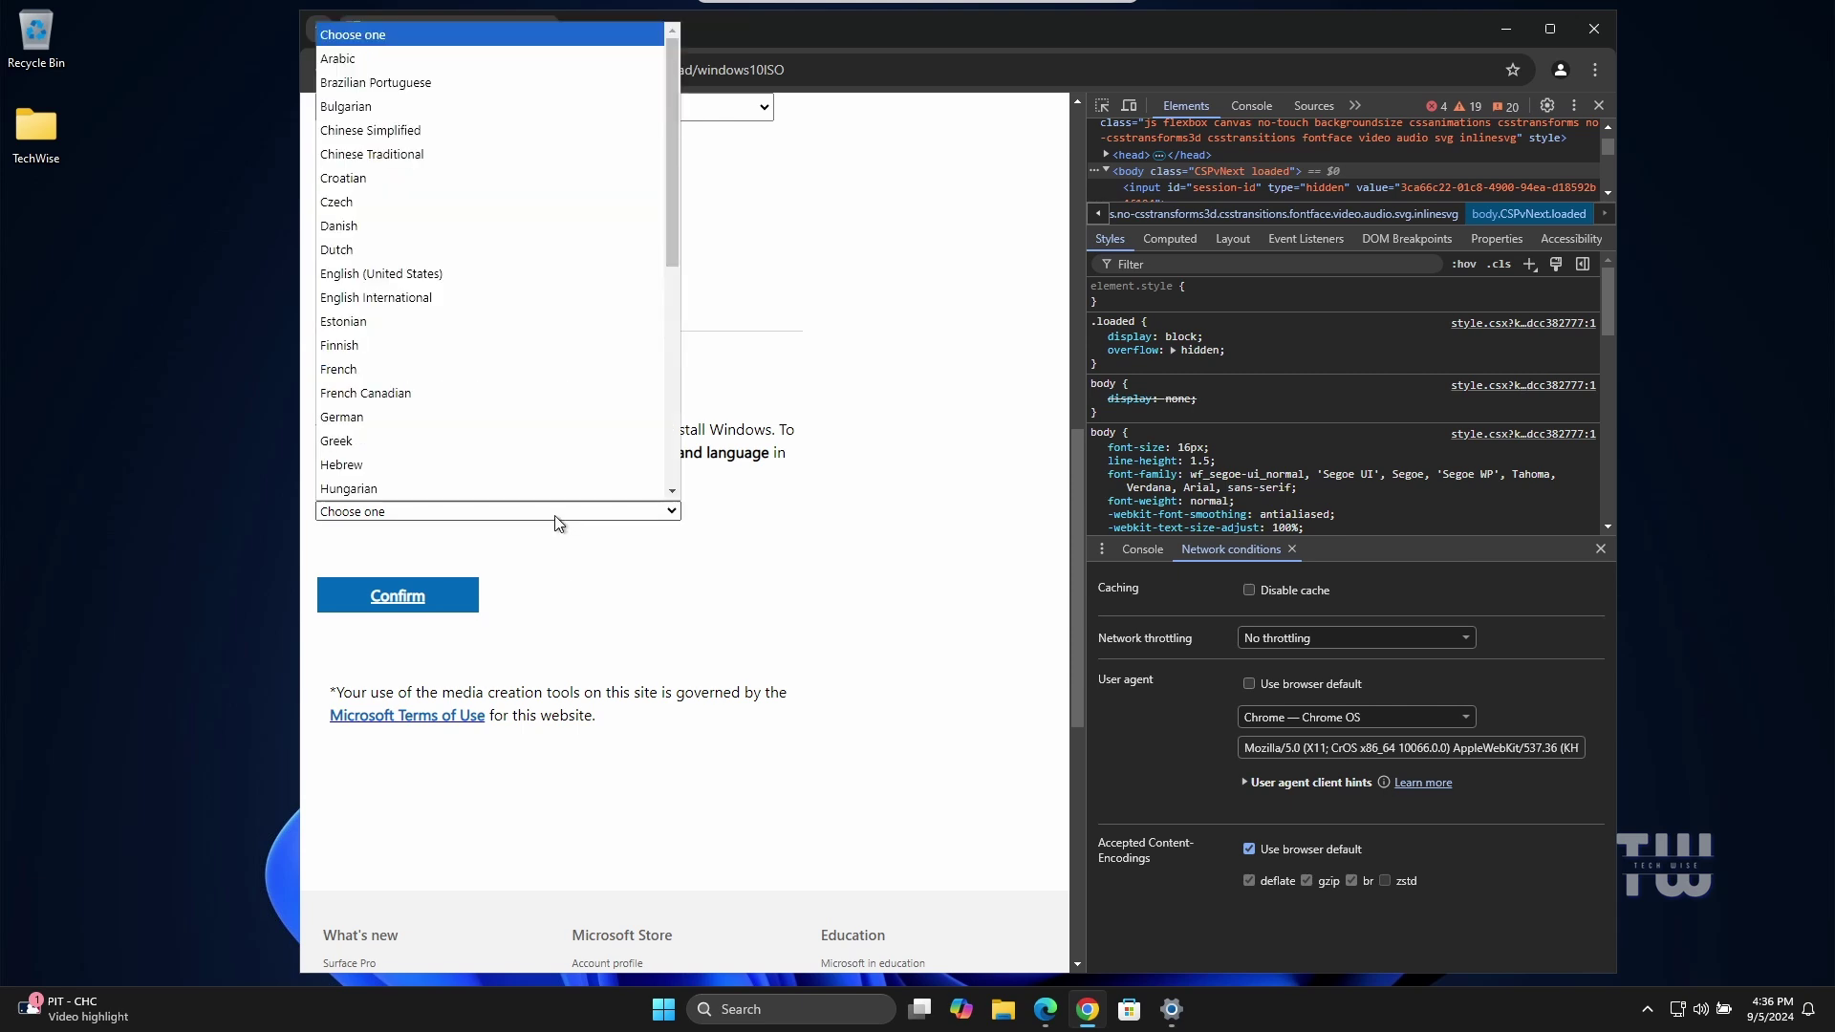
{"action": "left_click", "coordinate": [582, 274]}
{"action": "left_click", "coordinate": [439, 602]}
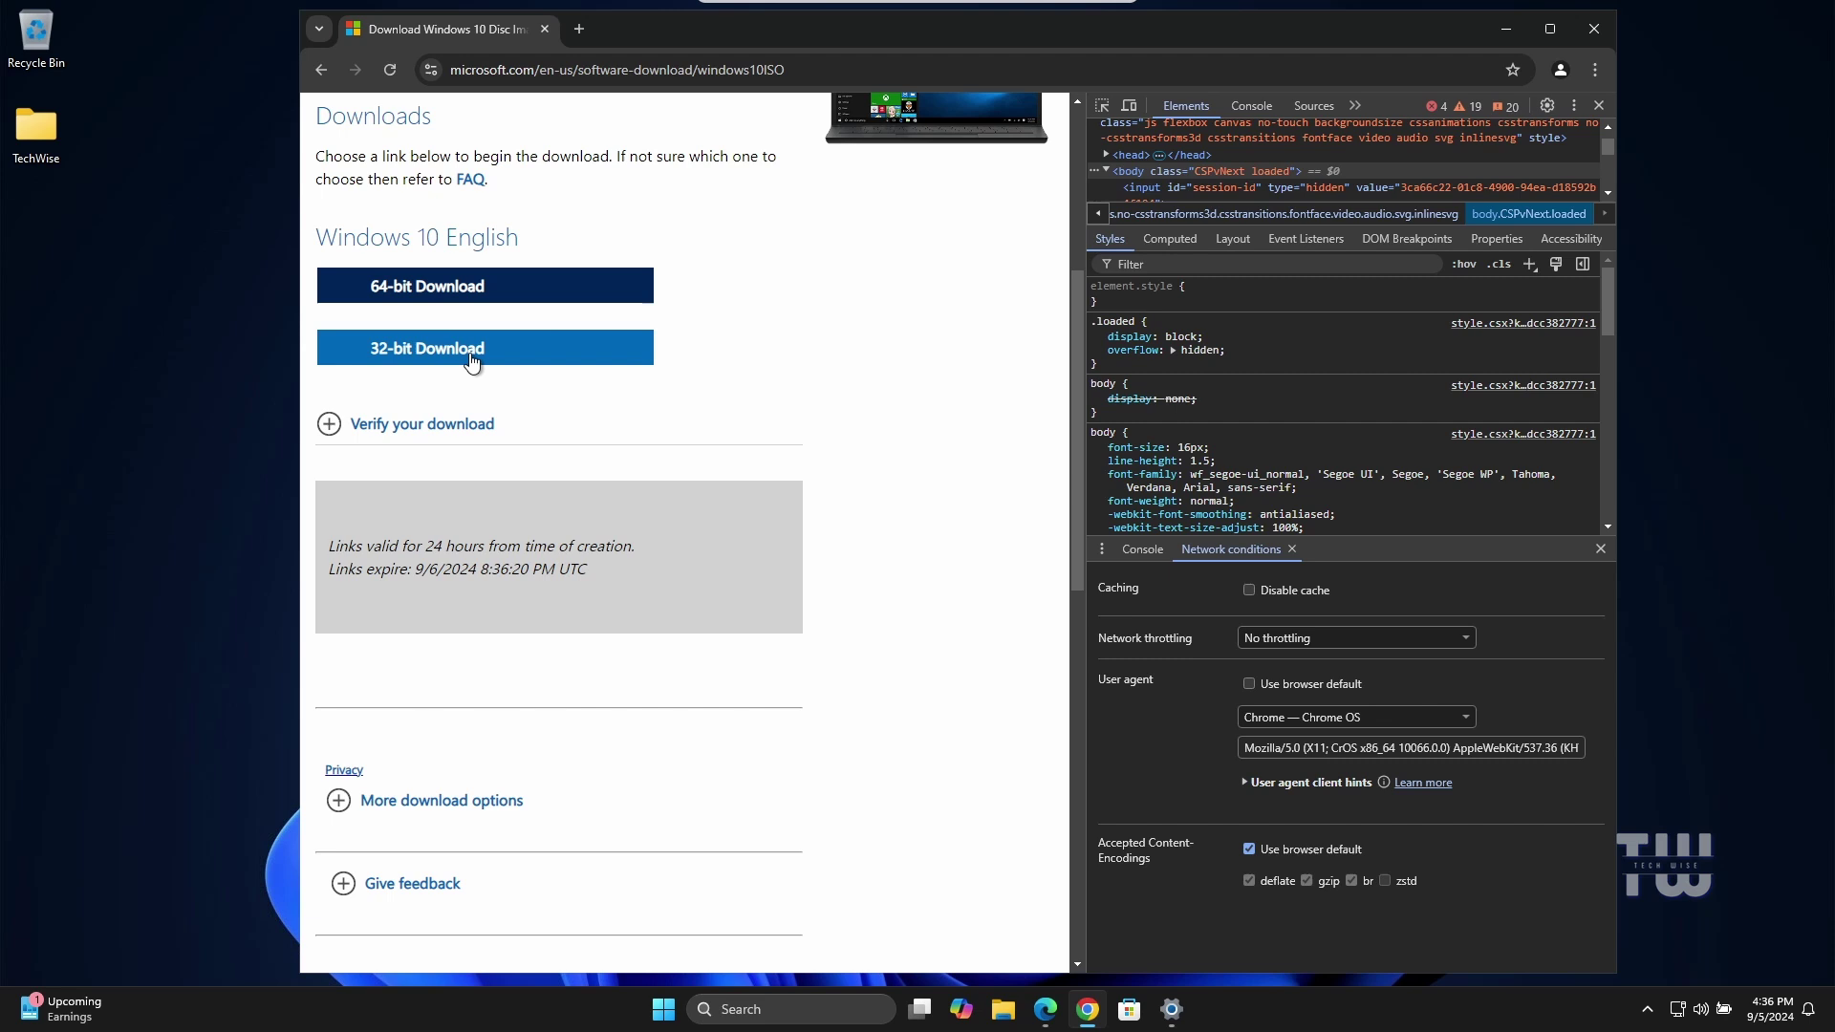
Start the 64-bit Win10_22H2_English_x64v1.iso download and check its progress in Downloads
{"action": "left_click", "coordinate": [482, 303]}
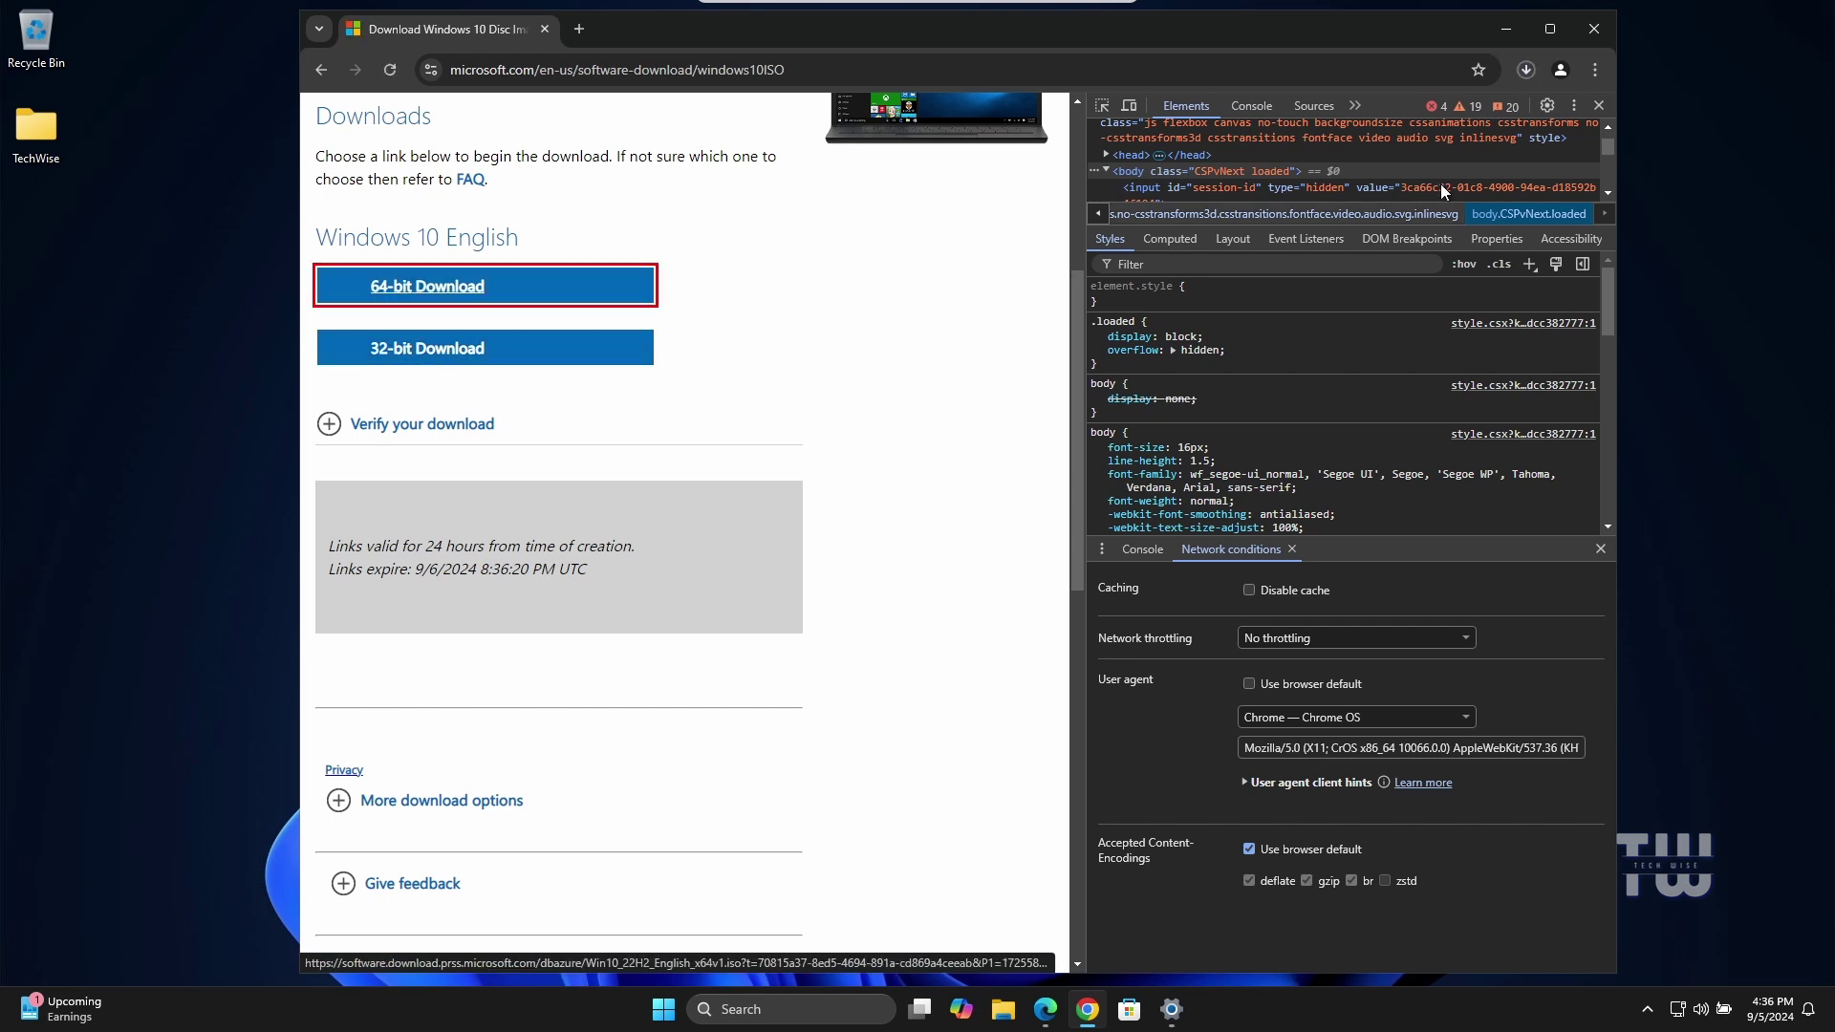
{"action": "left_click", "coordinate": [1525, 70]}
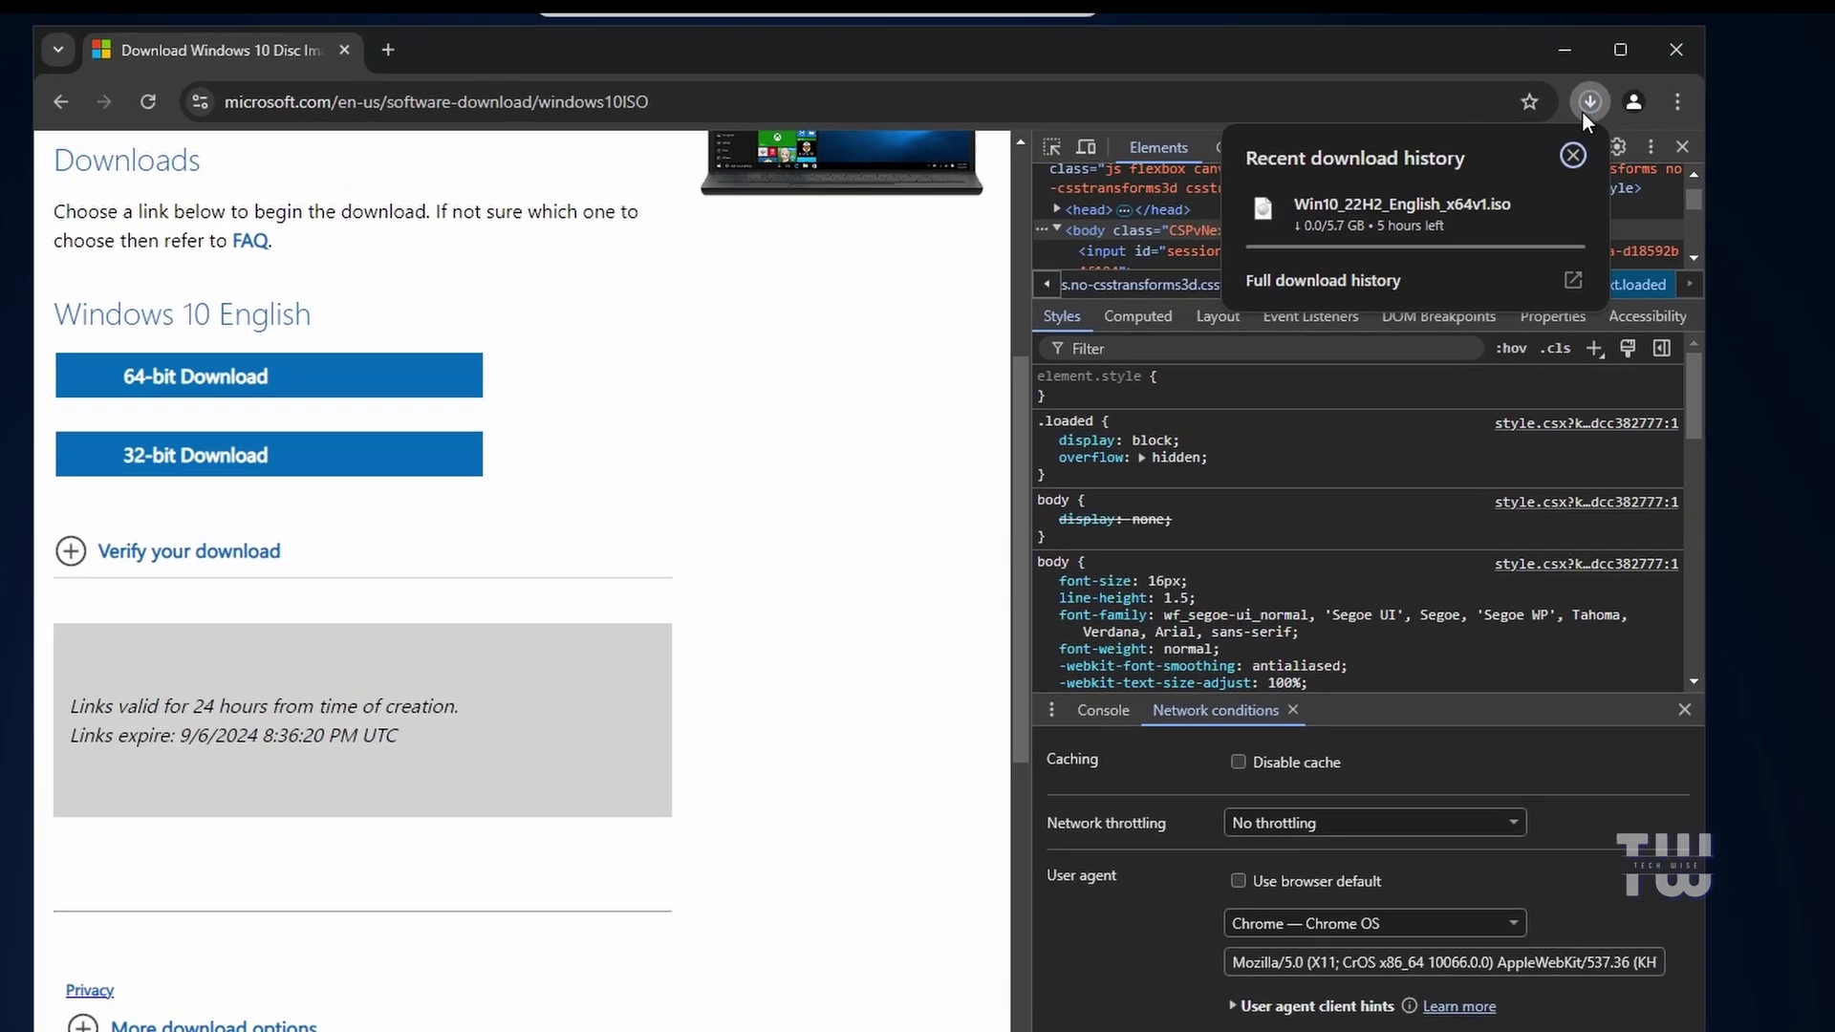
{"action": "mouse_move", "coordinate": [1414, 192]}
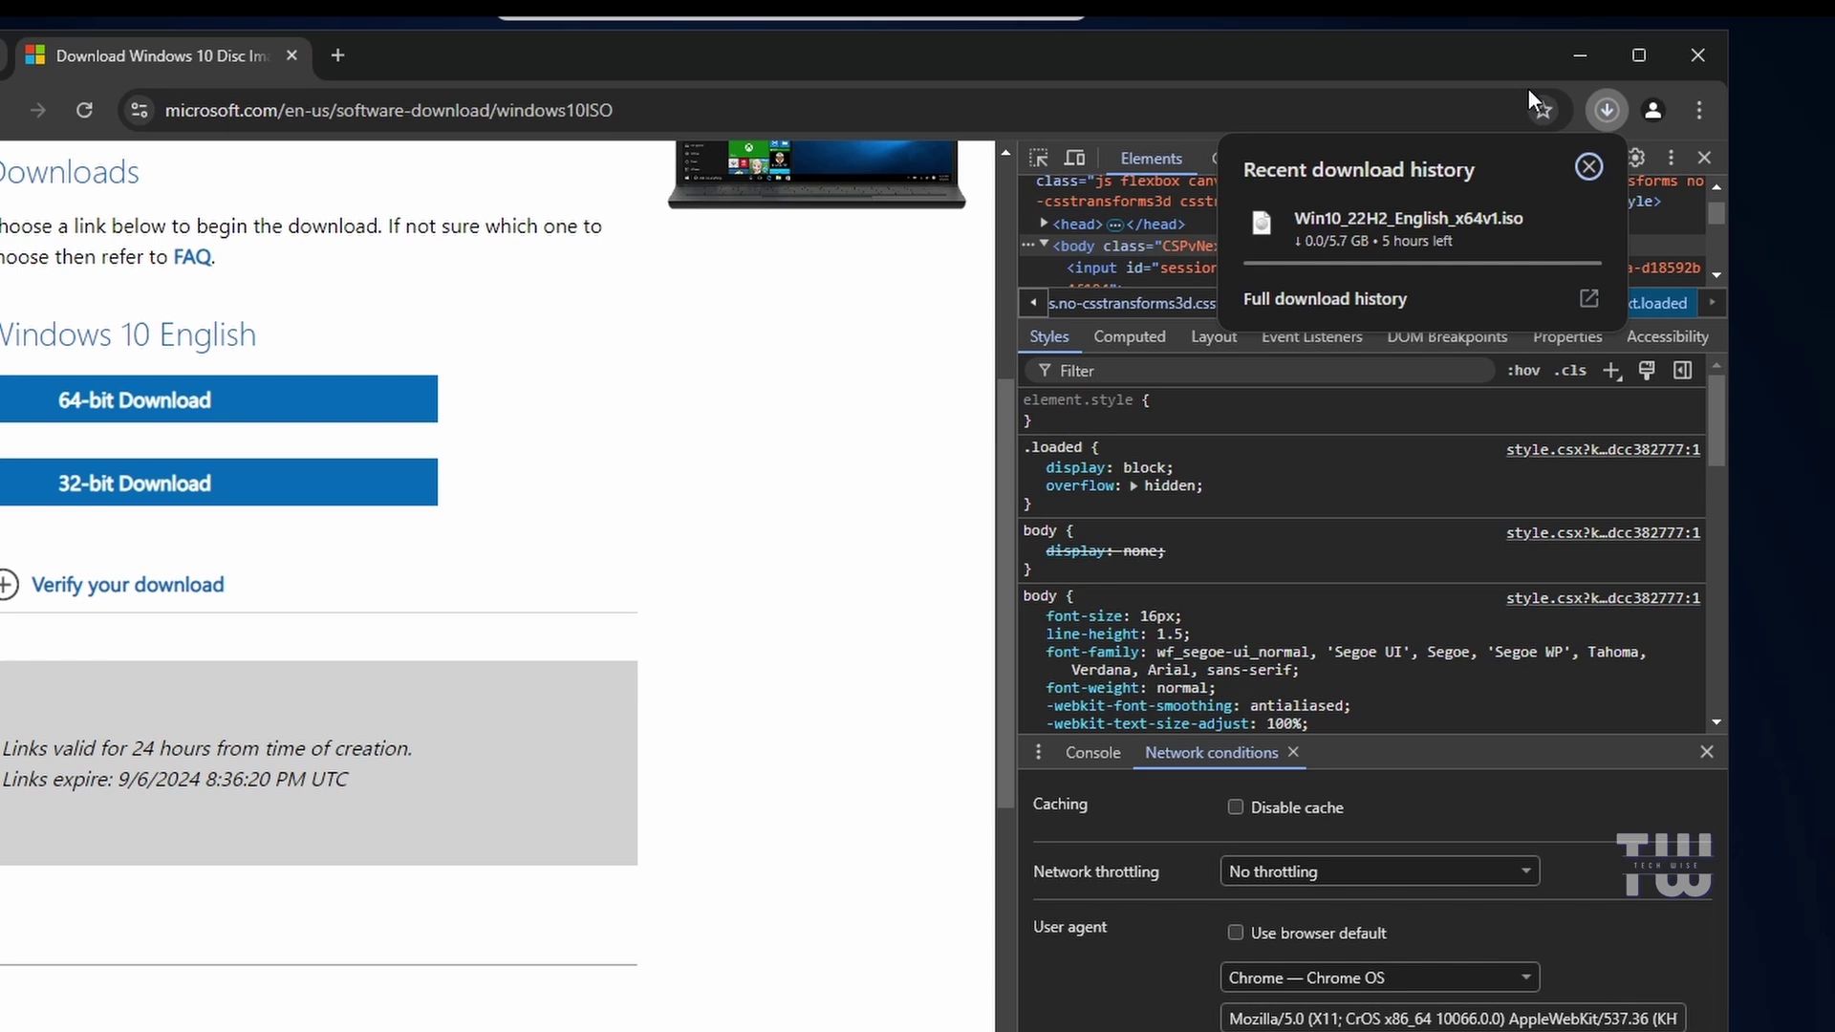
{"action": "key", "text": "Escape"}
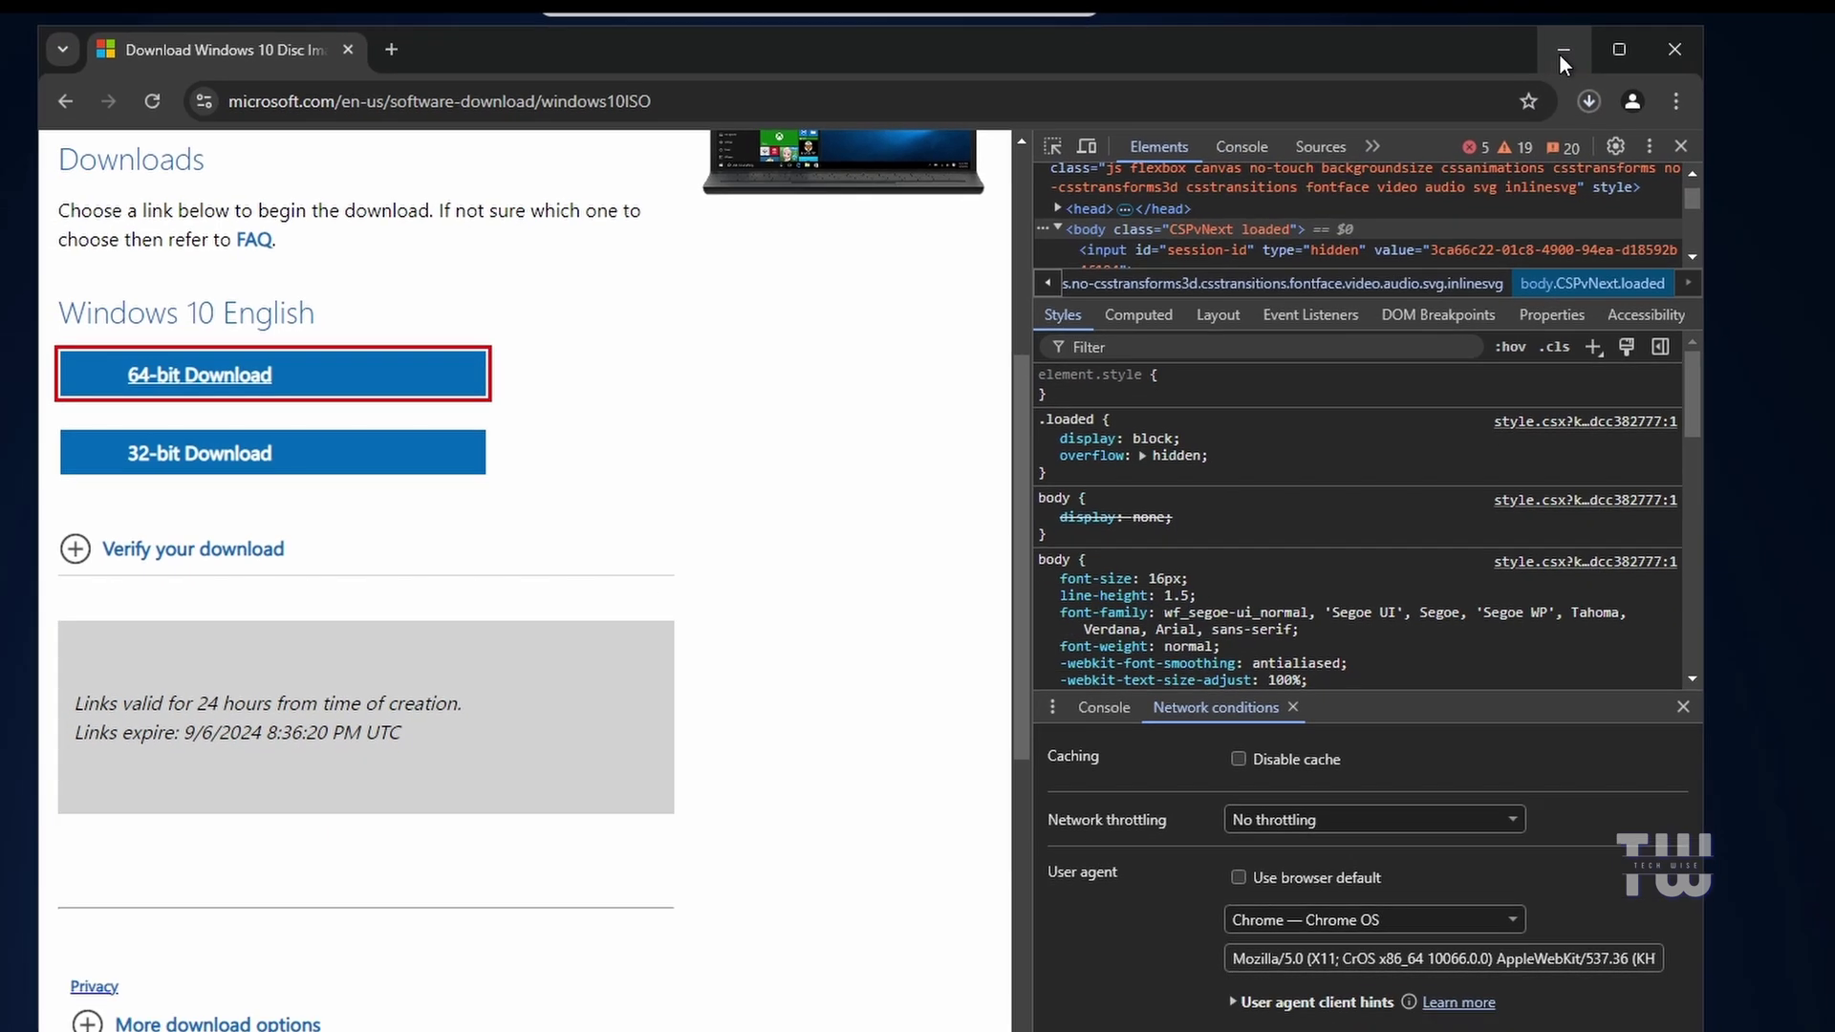
{"action": "left_click", "coordinate": [1579, 55]}
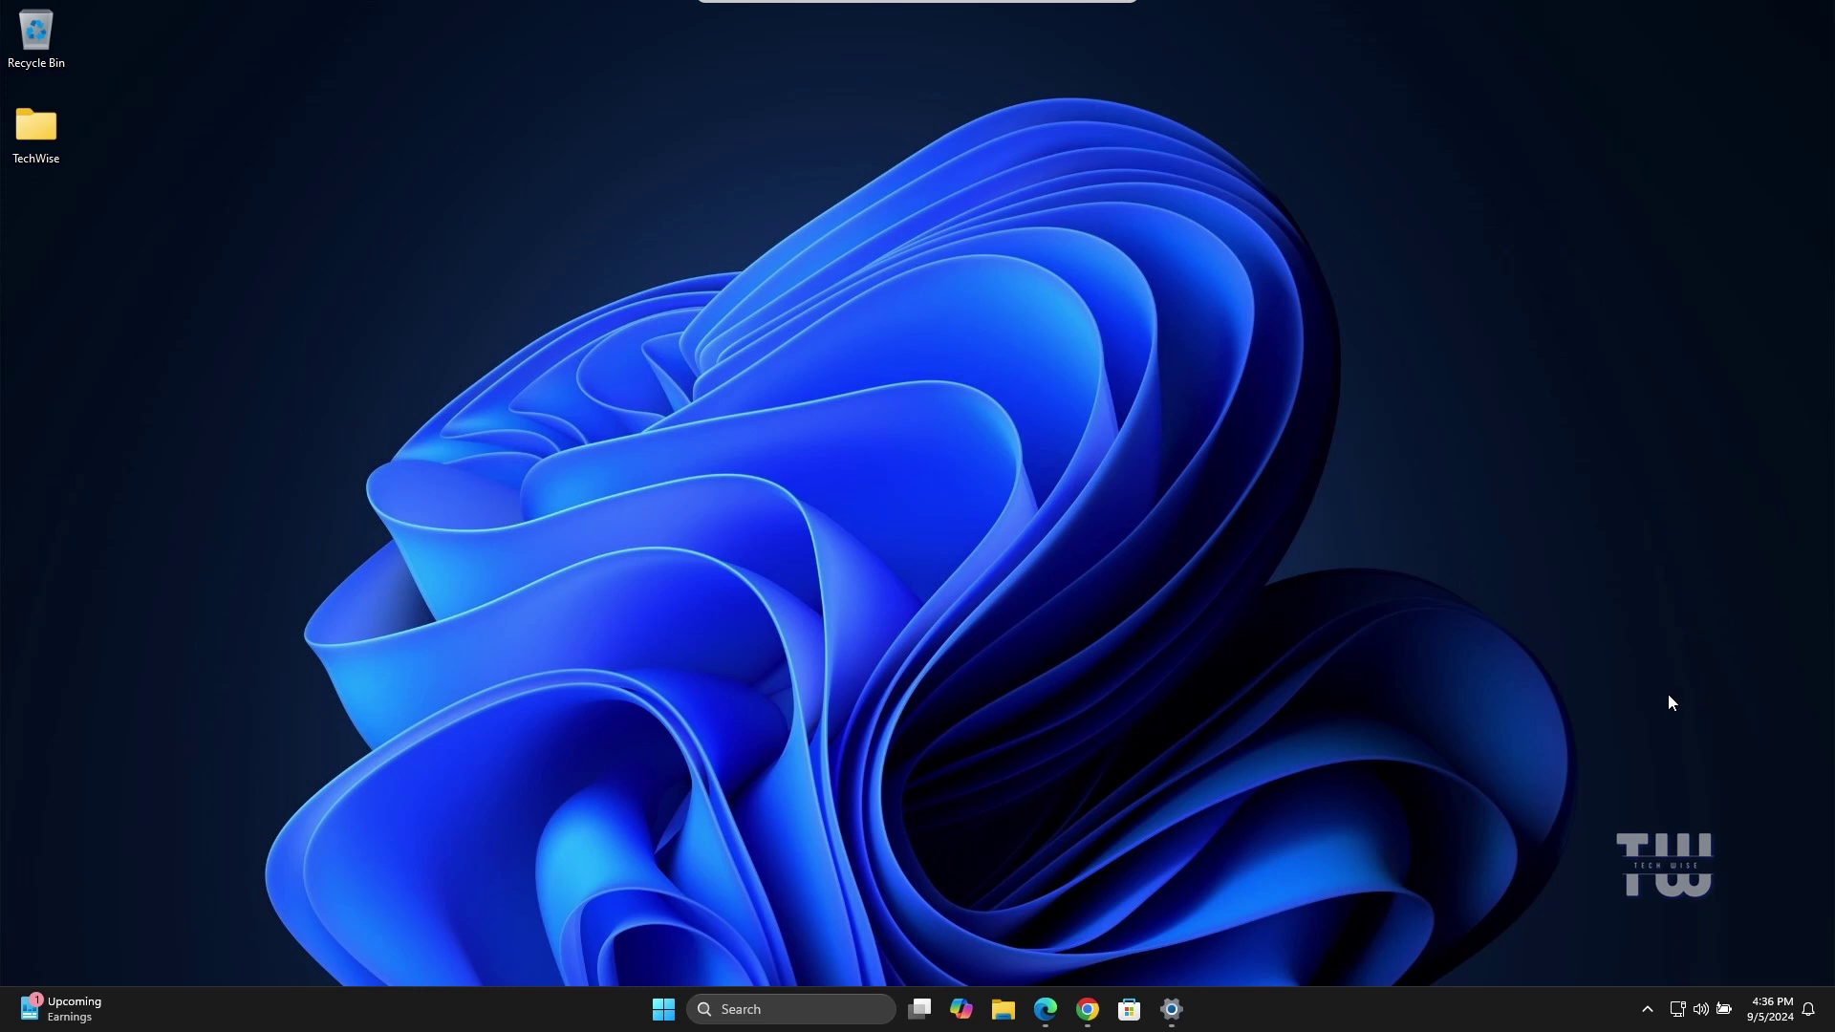
{"action": "left_click", "coordinate": [1088, 1009]}
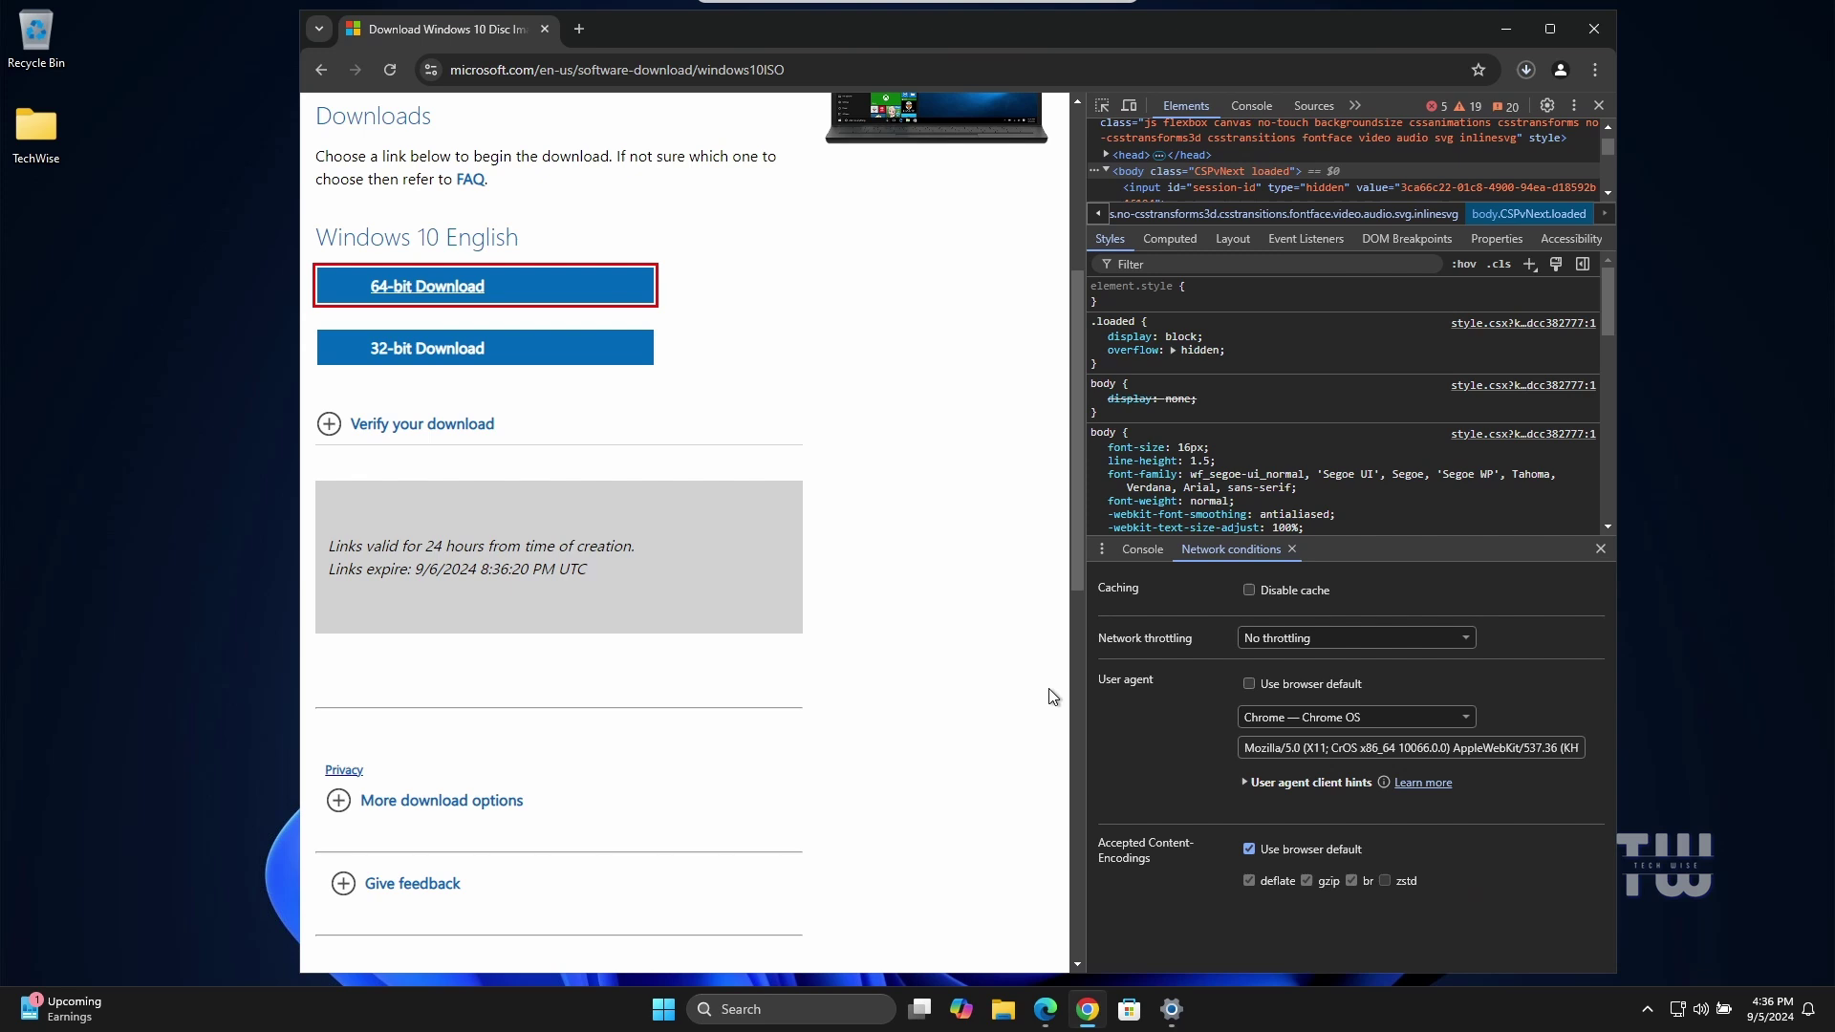
Download the portable rufus-4.5p.exe from rufus.ie, dismiss the ad, and view download history
{"action": "left_click", "coordinate": [580, 29]}
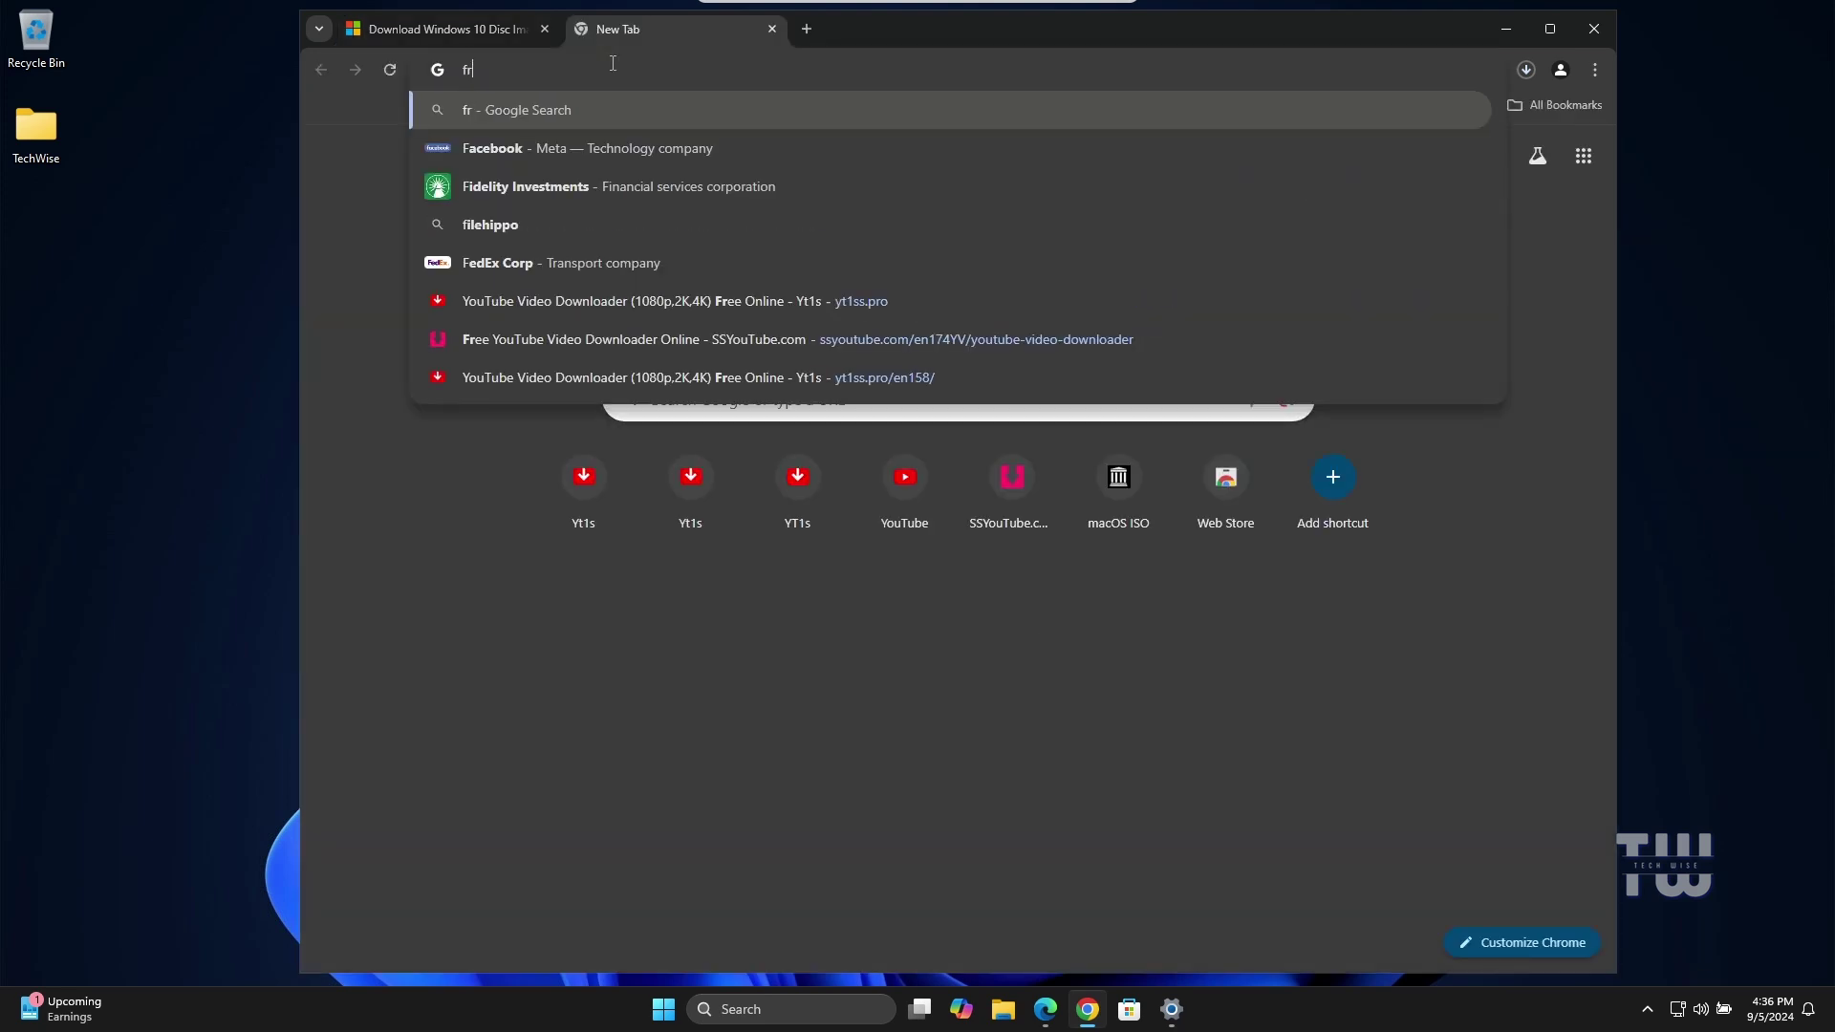
{"action": "type", "text": "rufus"}
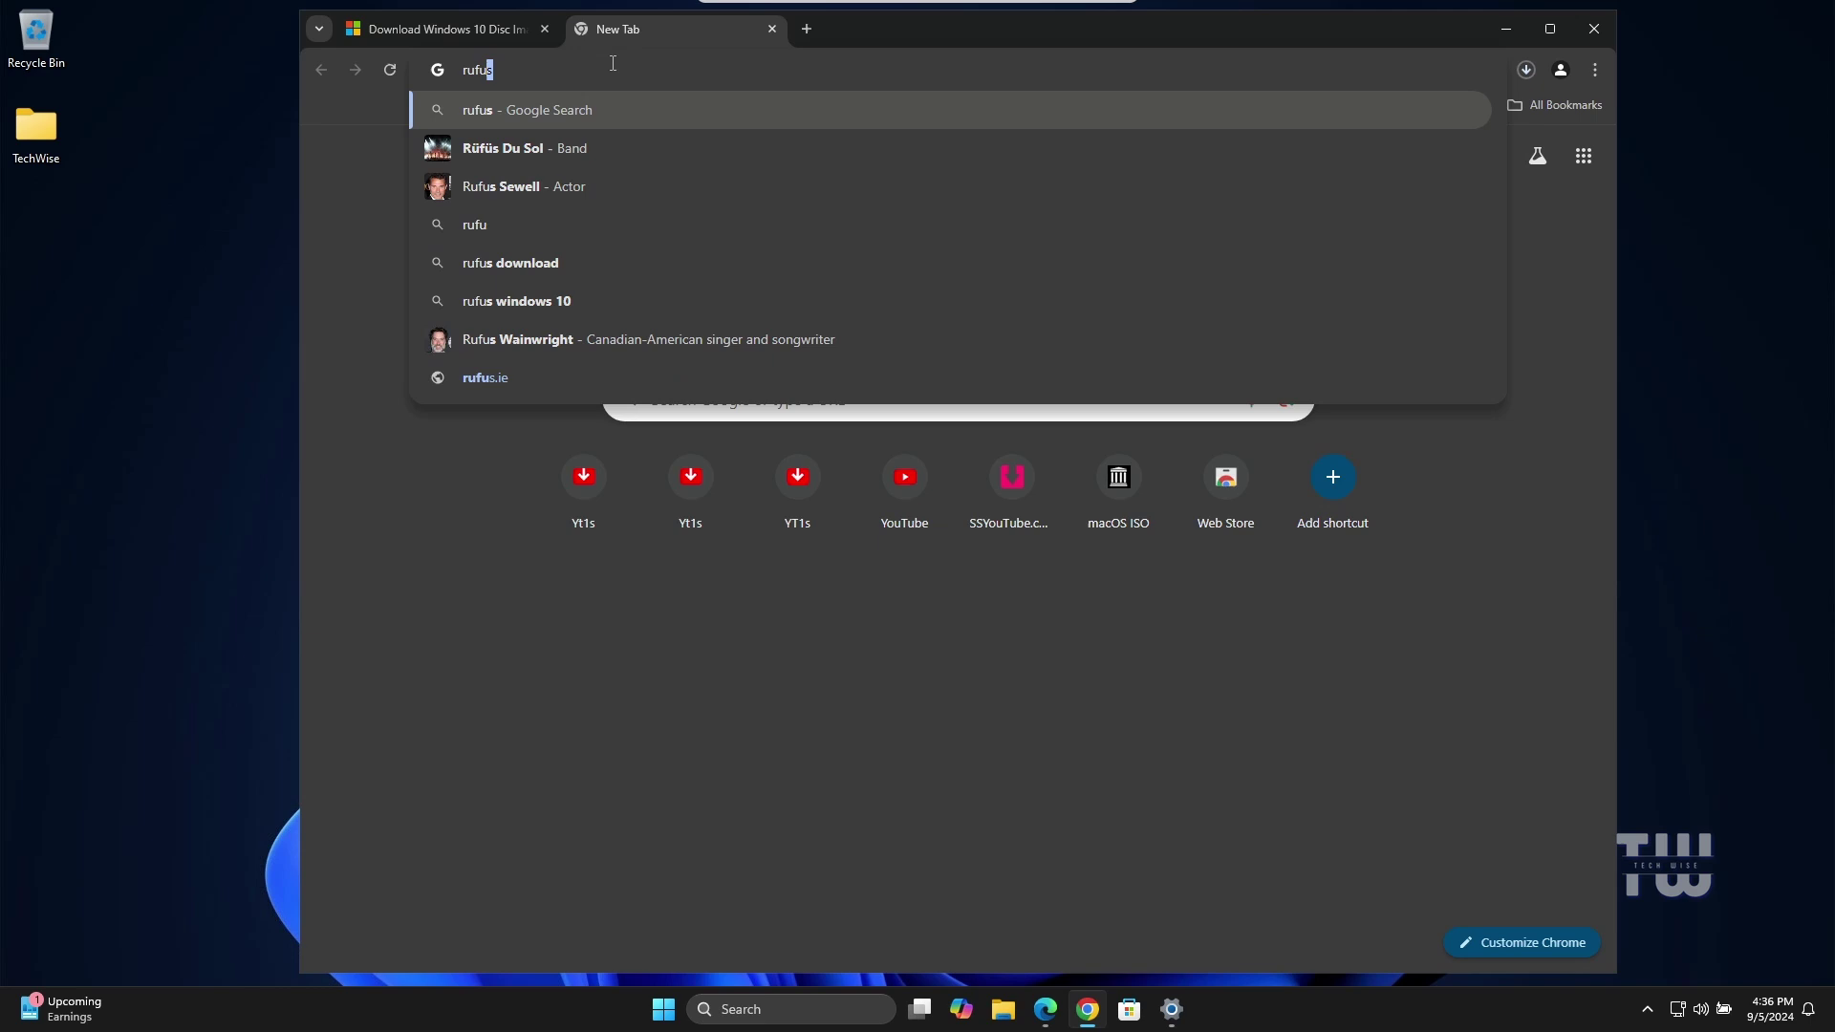
{"action": "key", "text": "Return"}
{"action": "scroll", "coordinate": [682, 320], "scroll_direction": "down", "scroll_amount": 10}
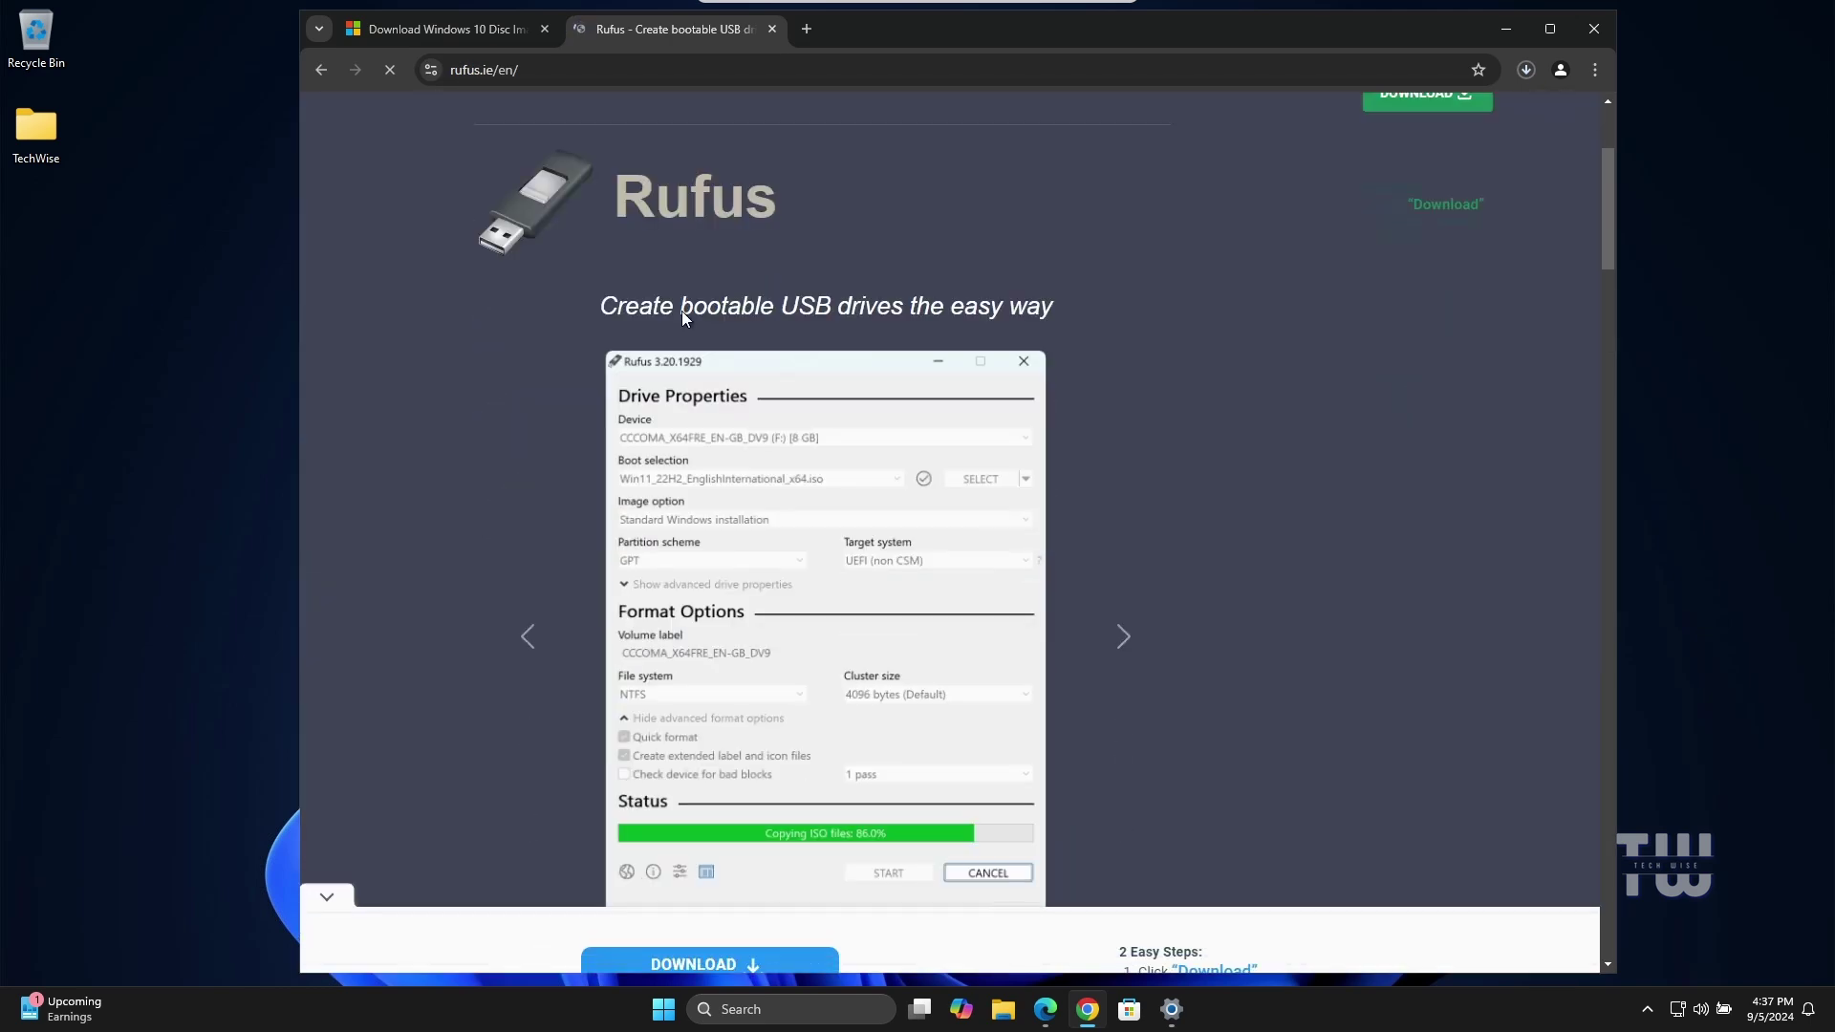
{"action": "scroll", "coordinate": [682, 319], "scroll_direction": "down", "scroll_amount": 2}
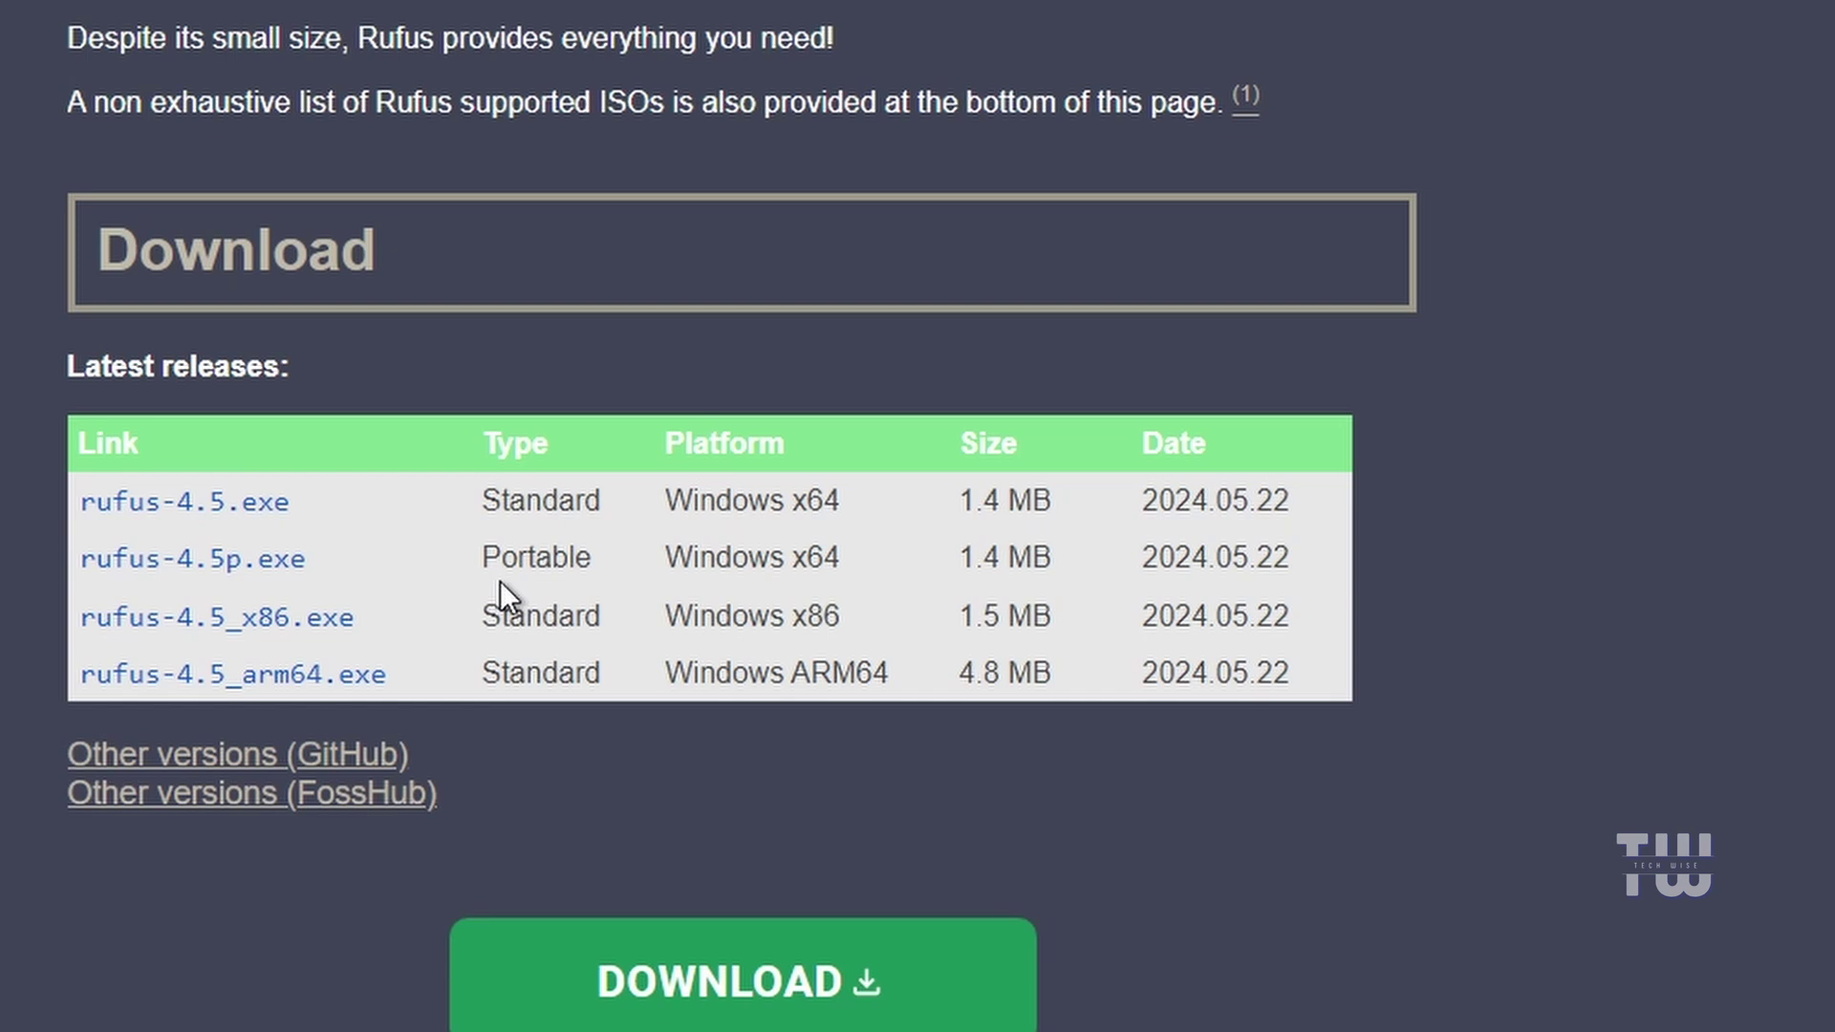
{"action": "left_click_drag", "start_coordinate": [481, 556], "coordinate": [598, 558]}
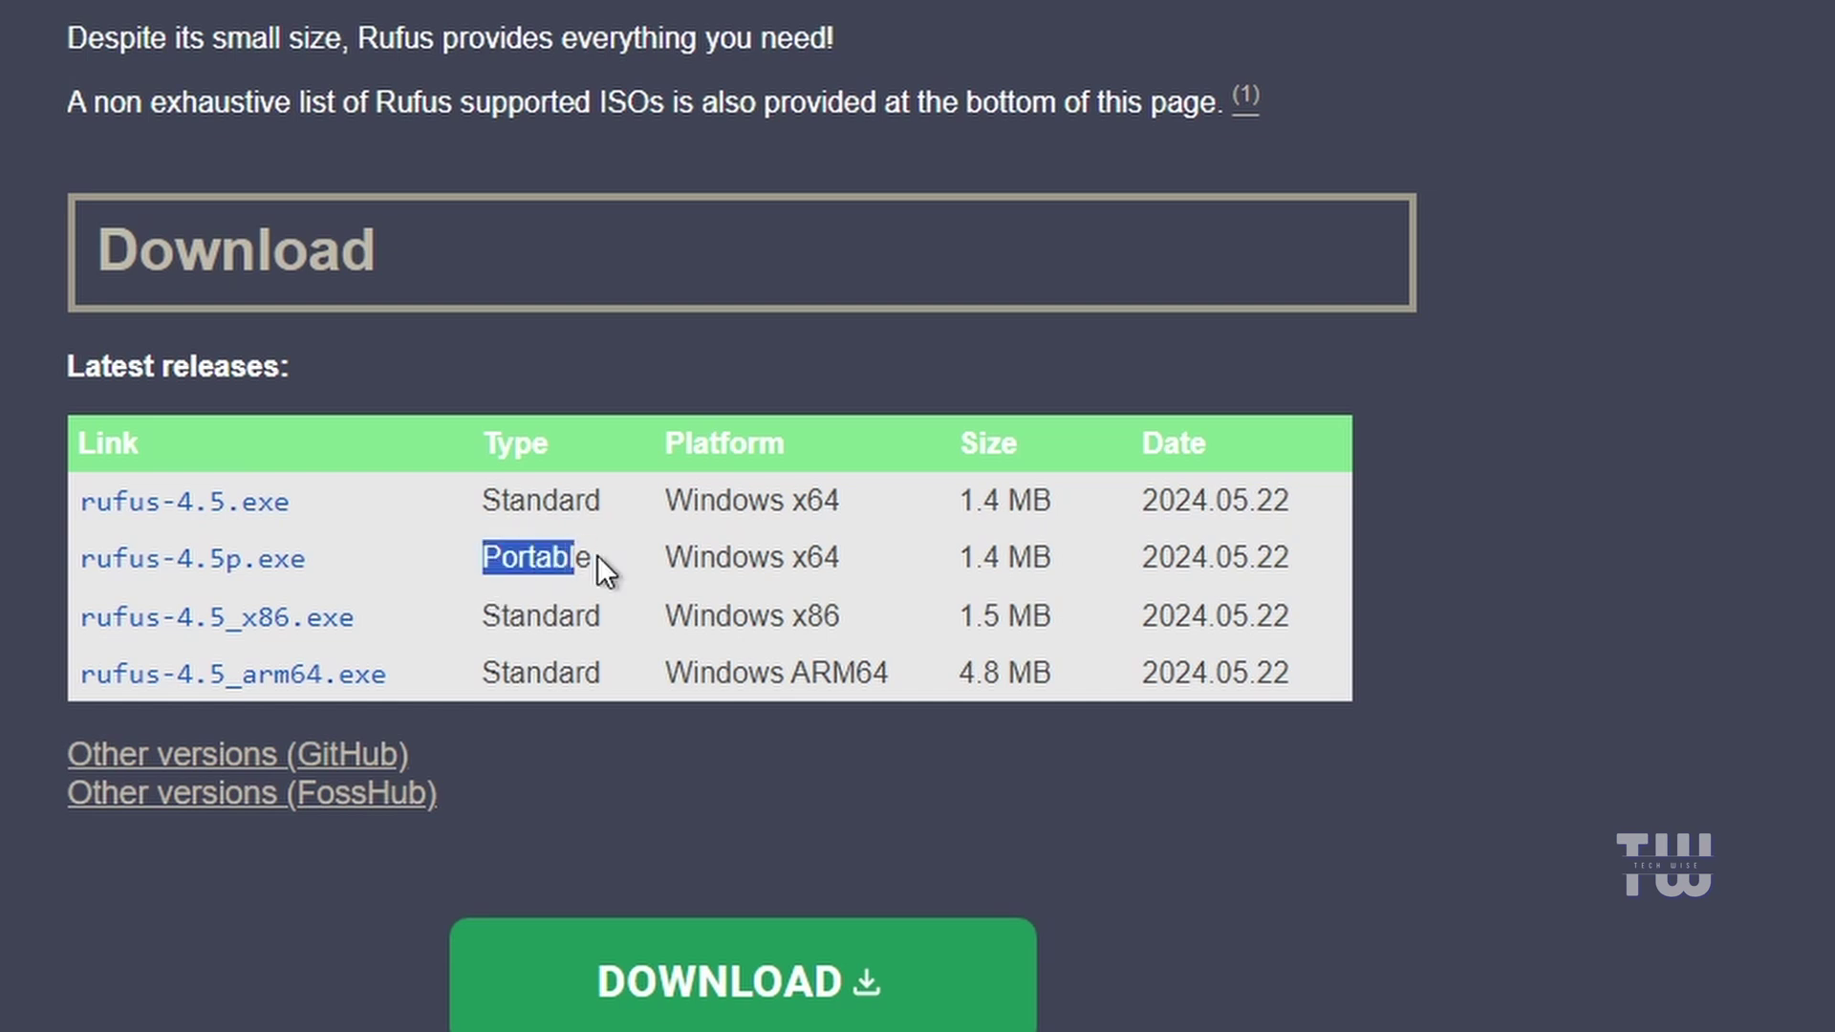
{"action": "left_click", "coordinate": [205, 564]}
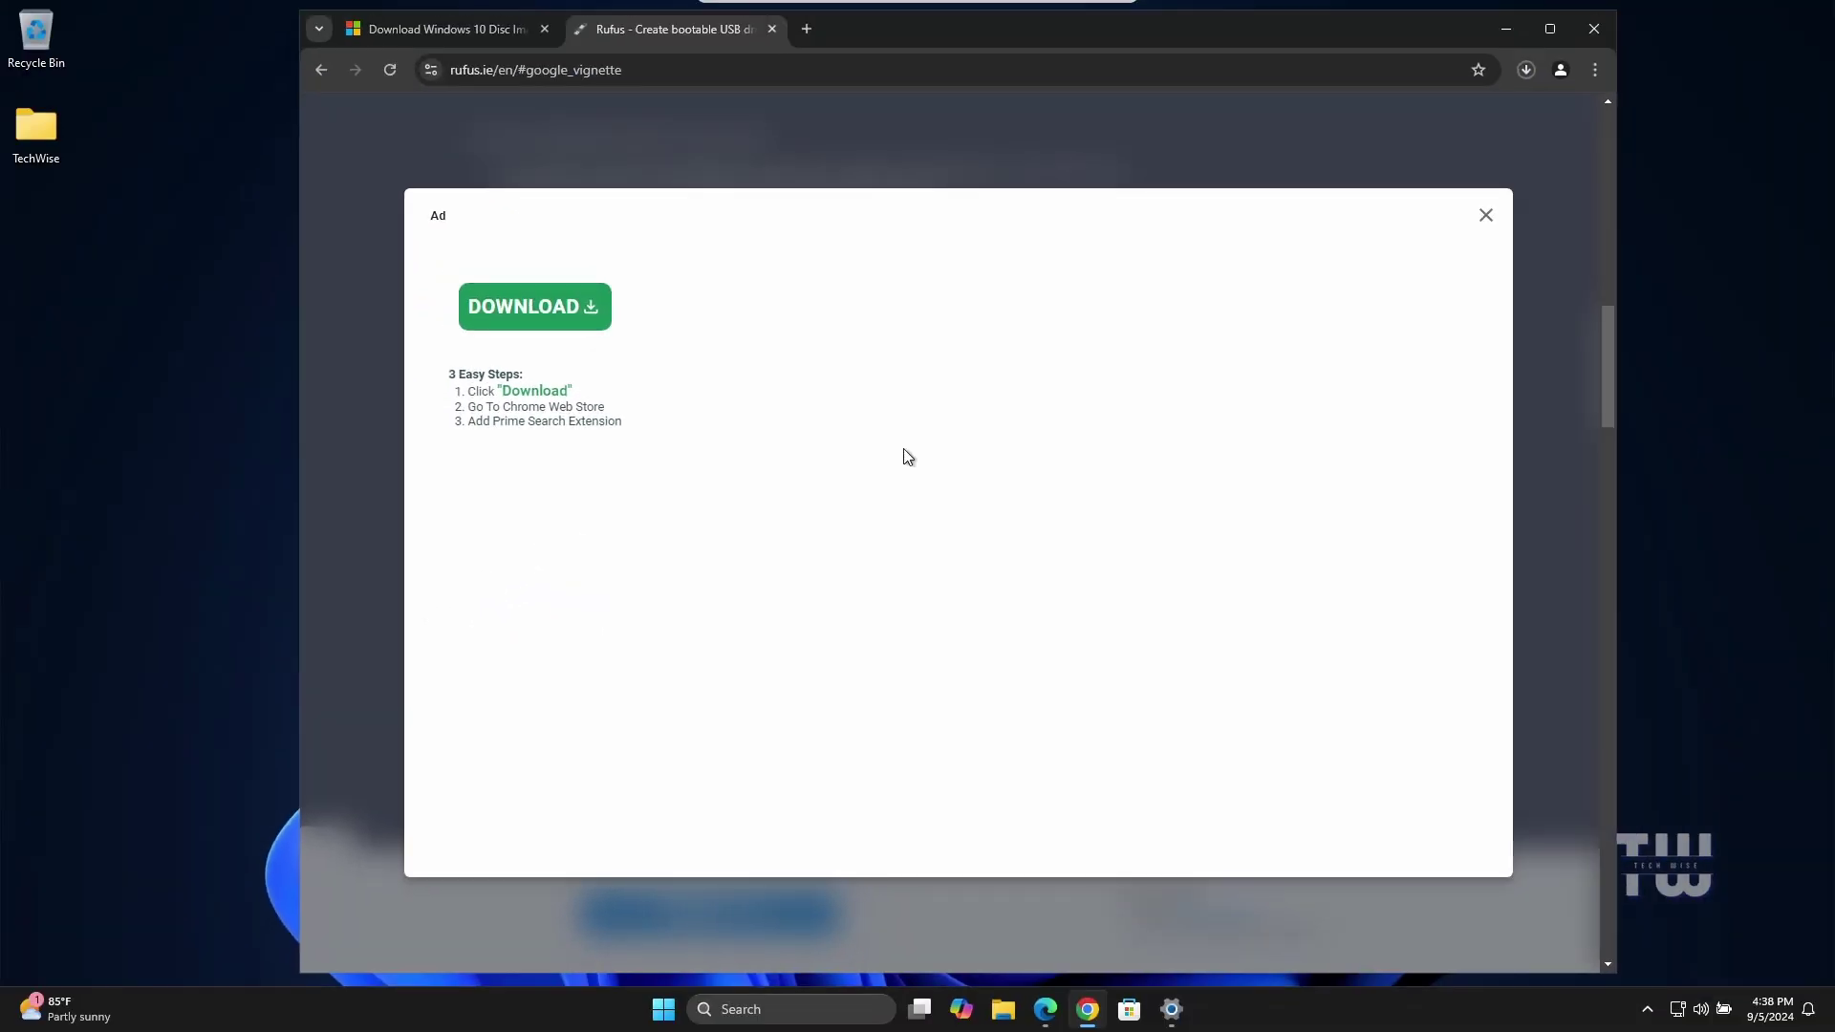
{"action": "left_click", "coordinate": [1486, 215]}
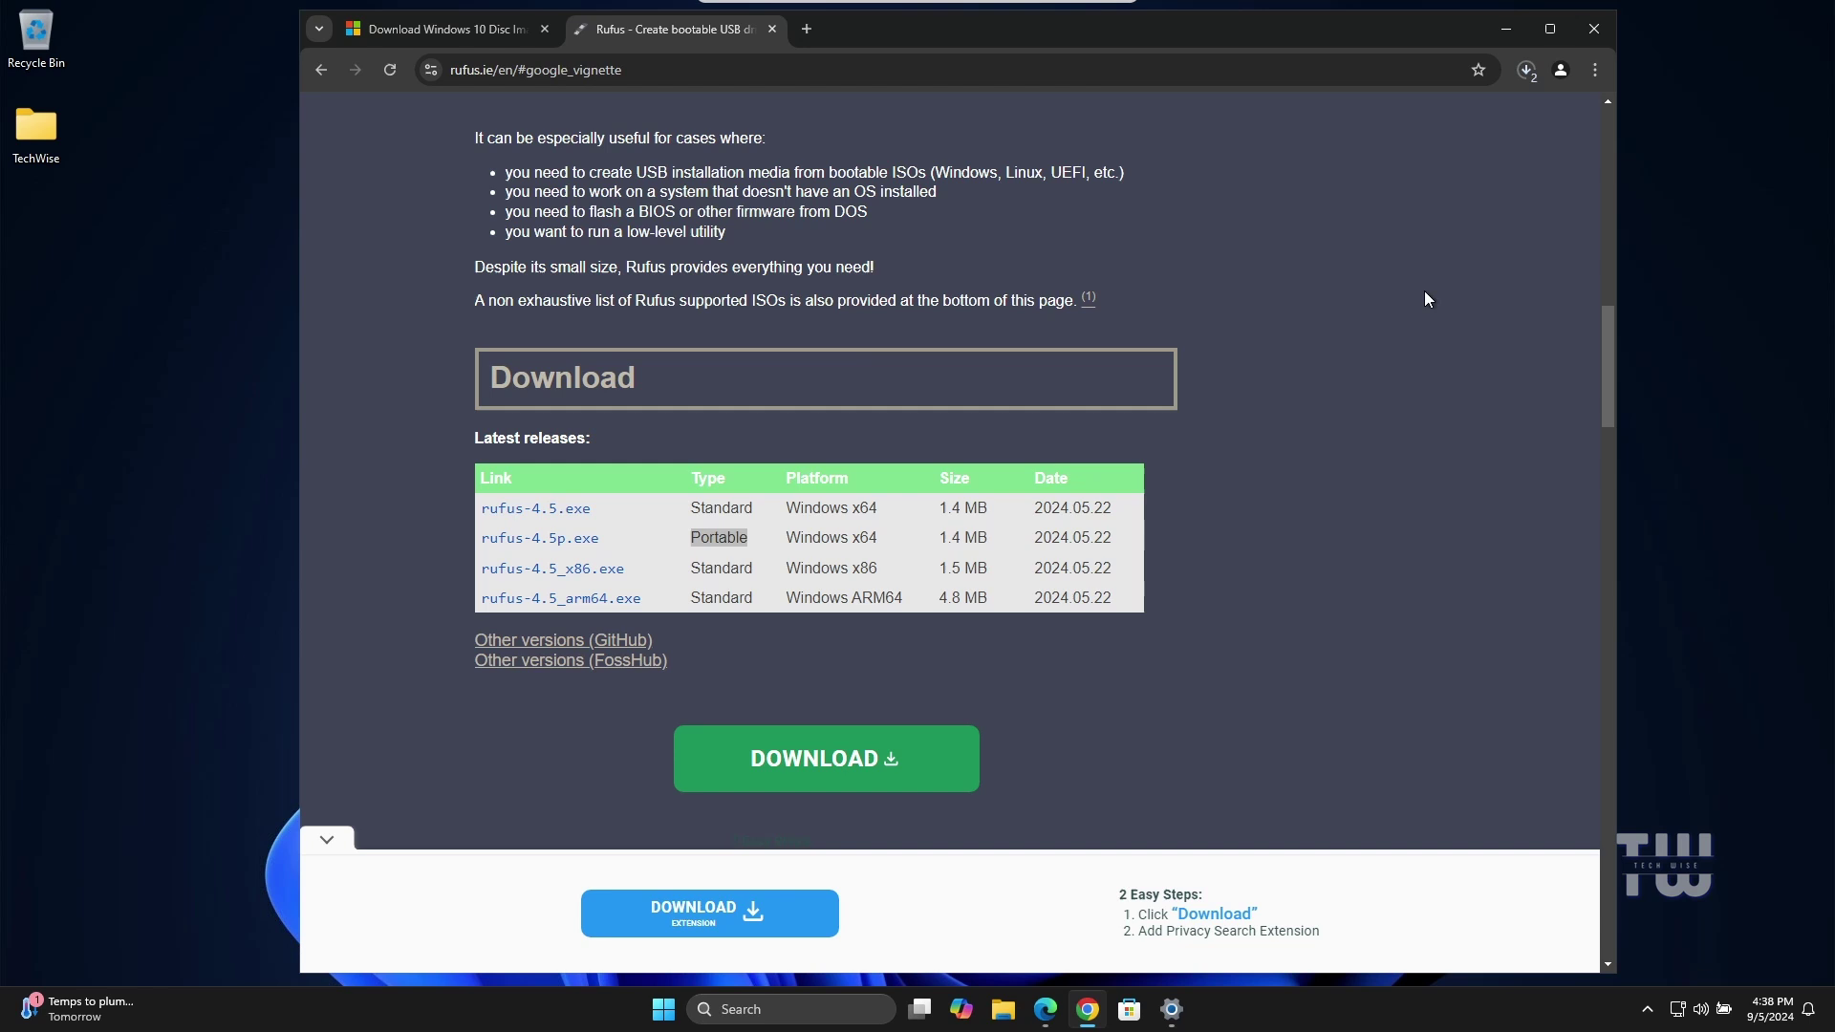
{"action": "left_click", "coordinate": [1525, 70]}
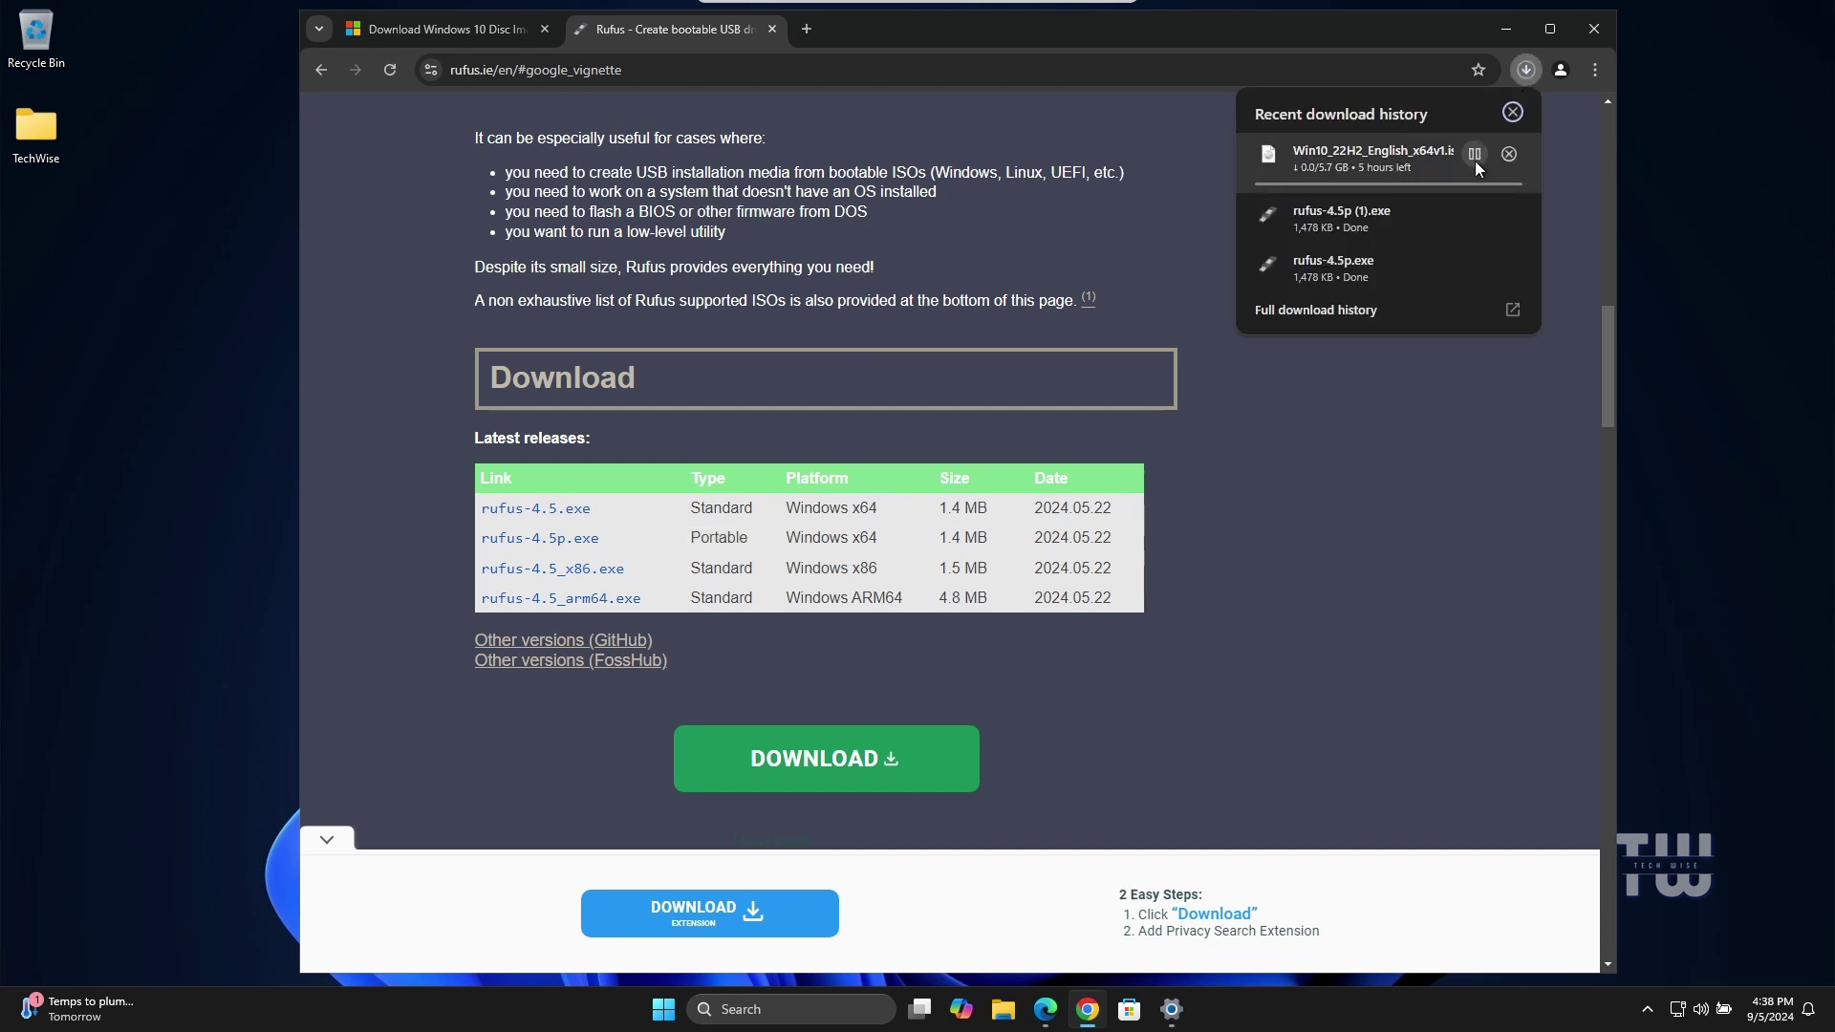
Run rufus-4.5p.exe from the Downloads folder and approve the administrator prompt
{"action": "left_click", "coordinate": [1479, 264]}
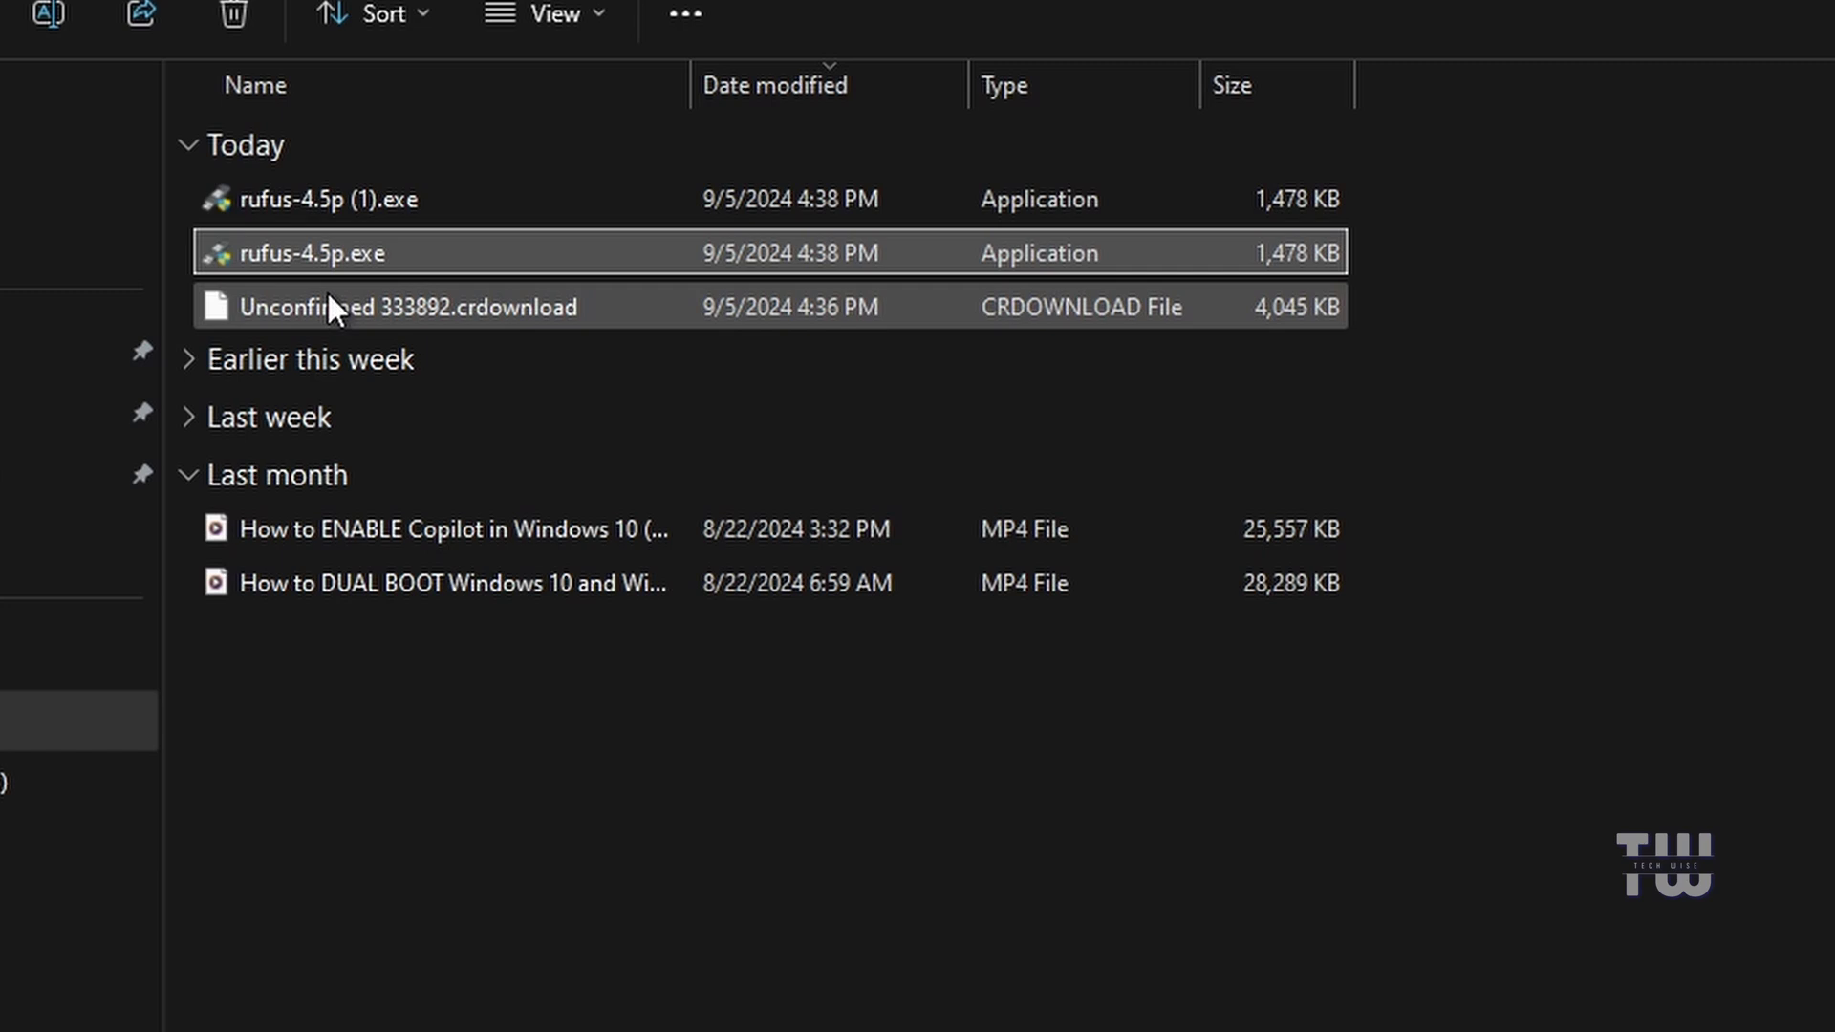
{"action": "double_click", "coordinate": [302, 256]}
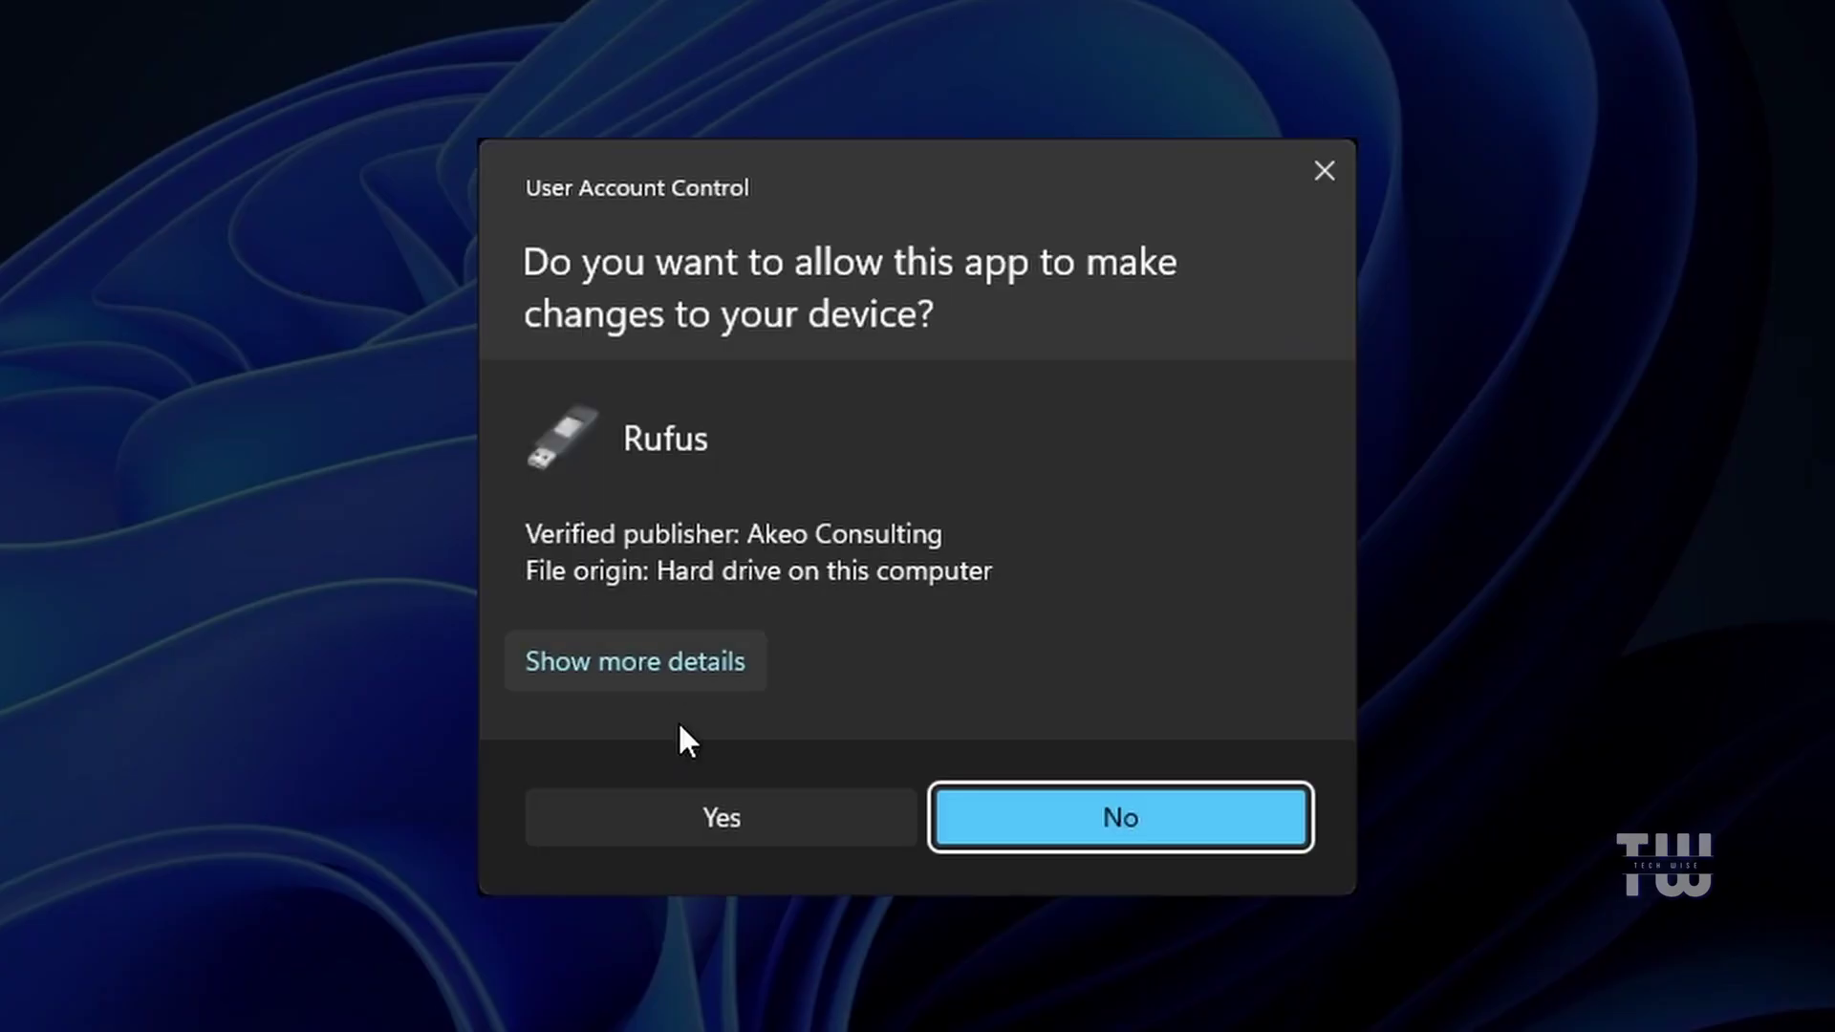
{"action": "left_click", "coordinate": [683, 818]}
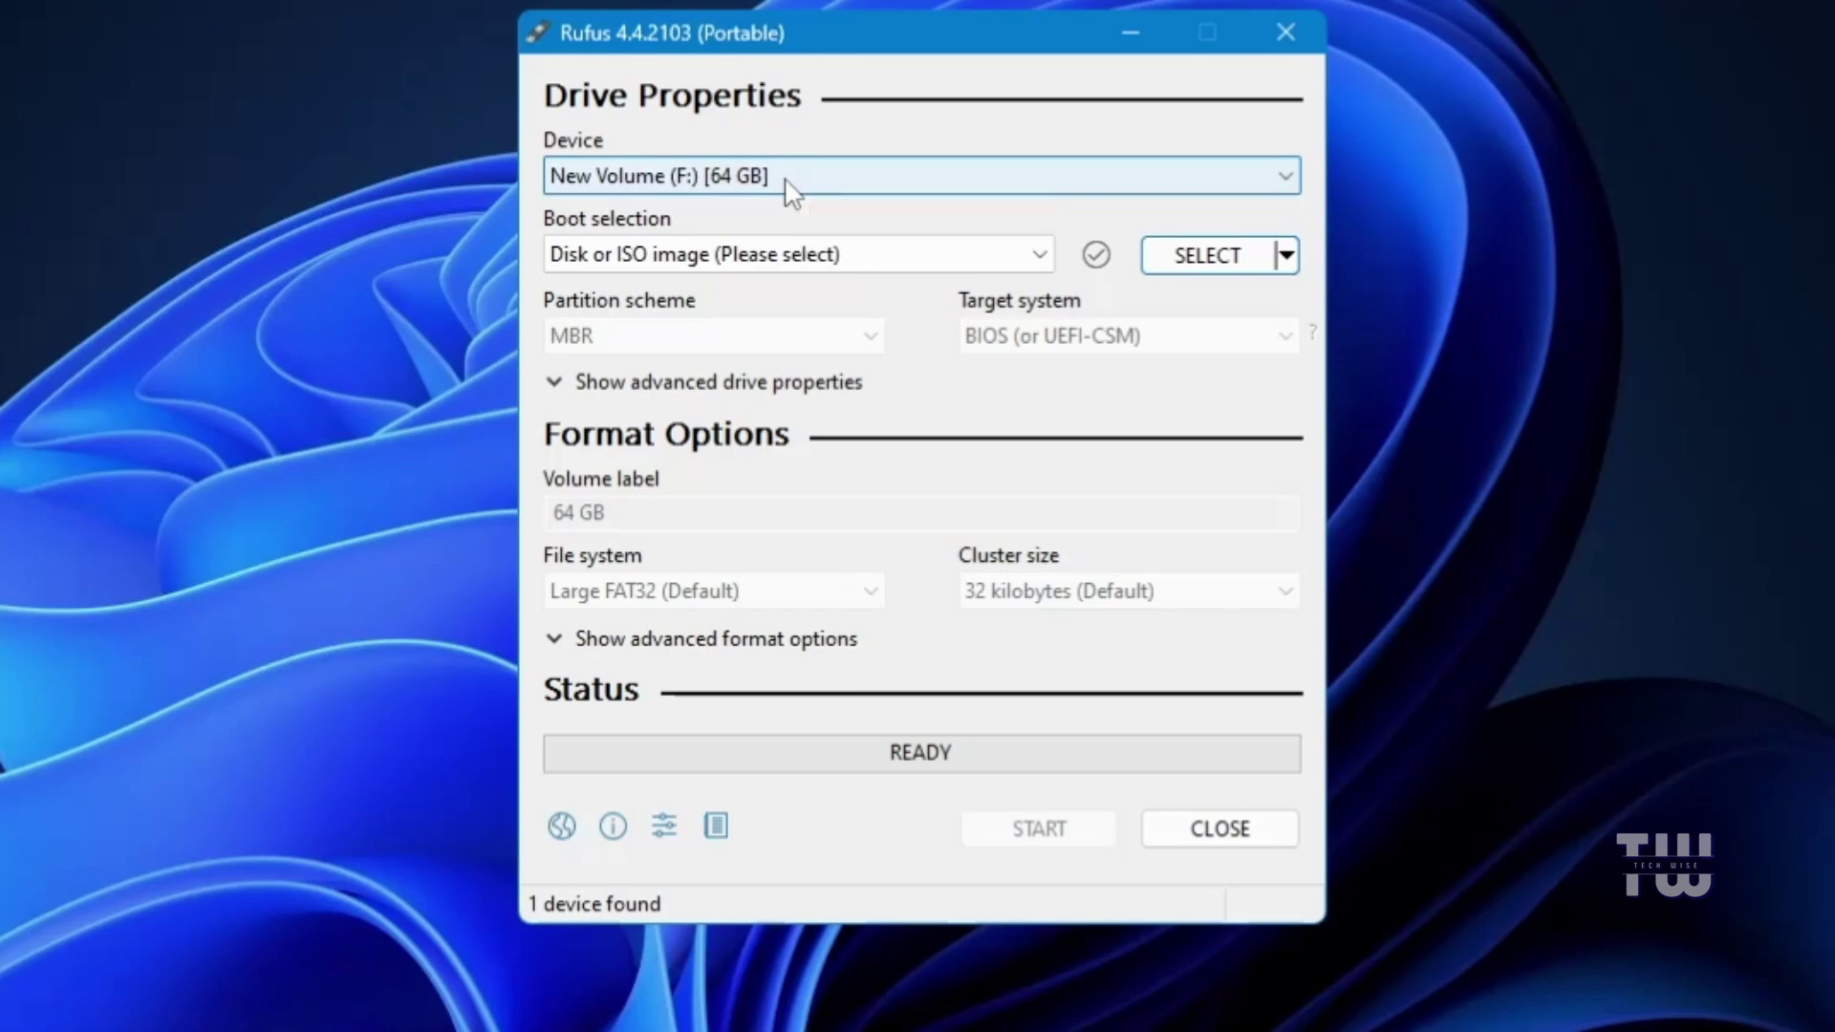
Enable List USB Hard Drives, keeping New Volume (F:) [64 GB] as the target device
{"action": "left_click", "coordinate": [786, 181]}
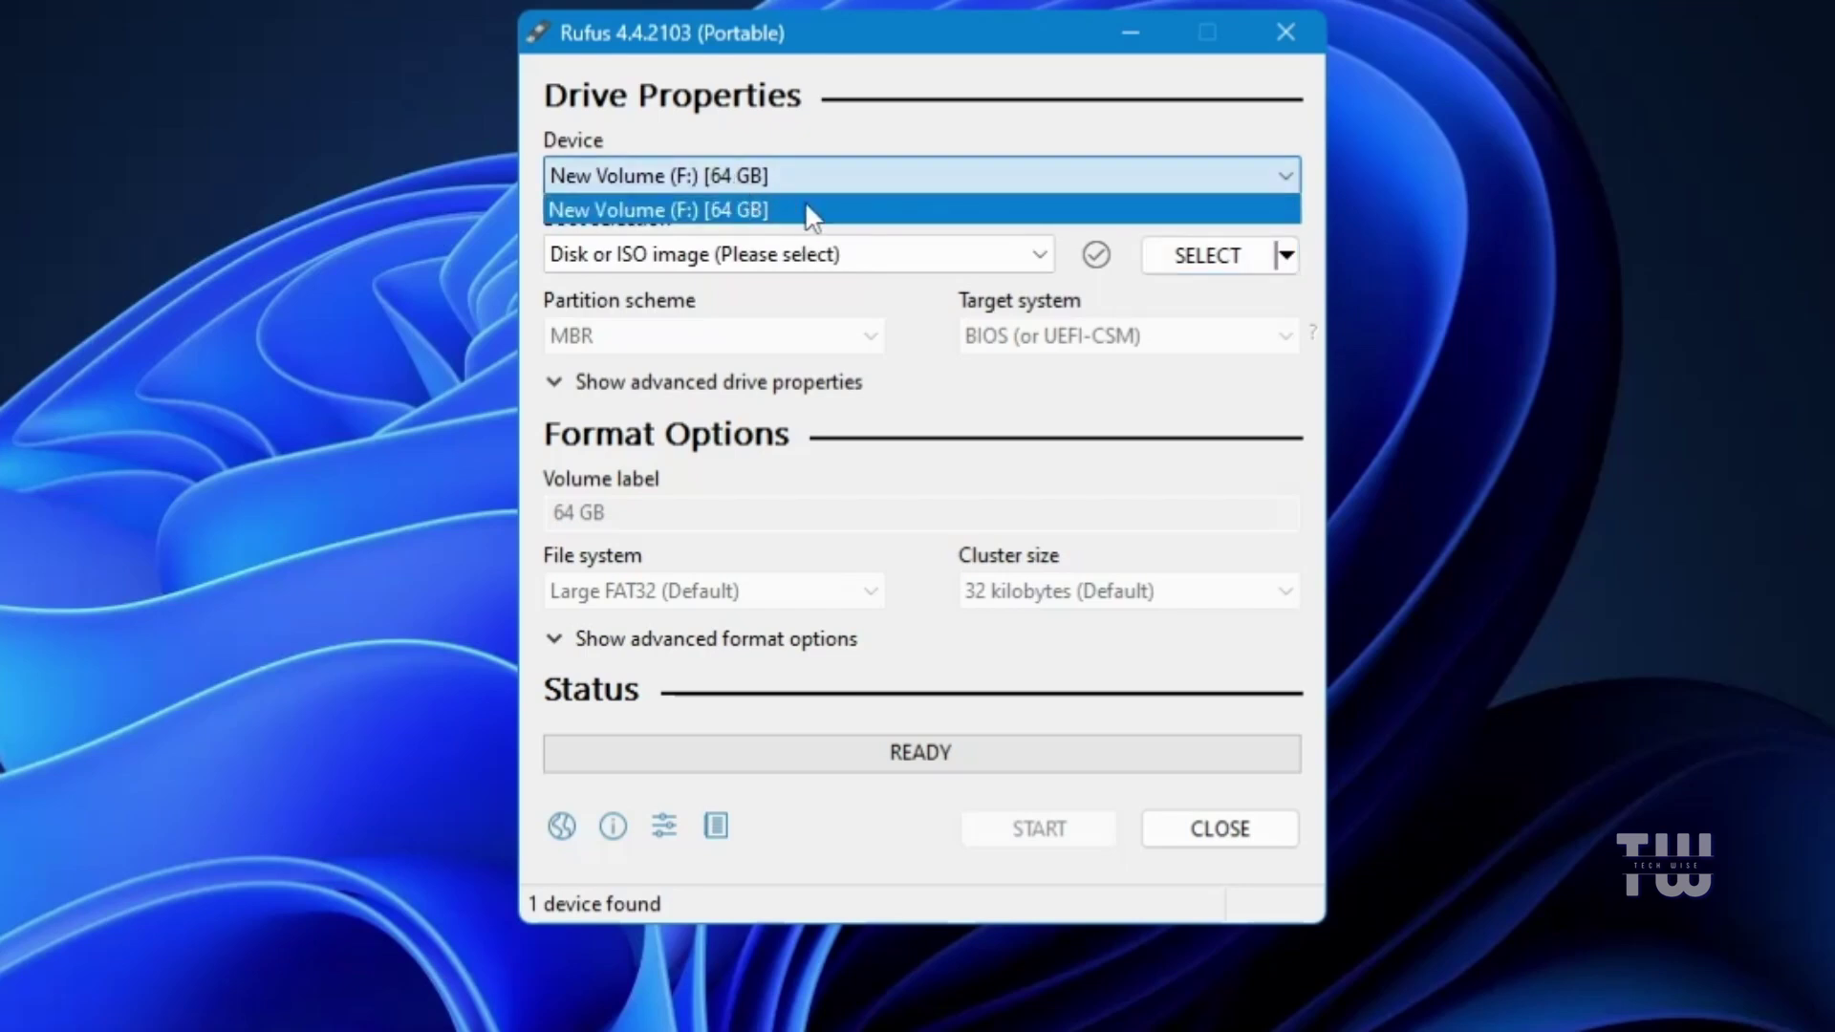
{"action": "left_click", "coordinate": [813, 172]}
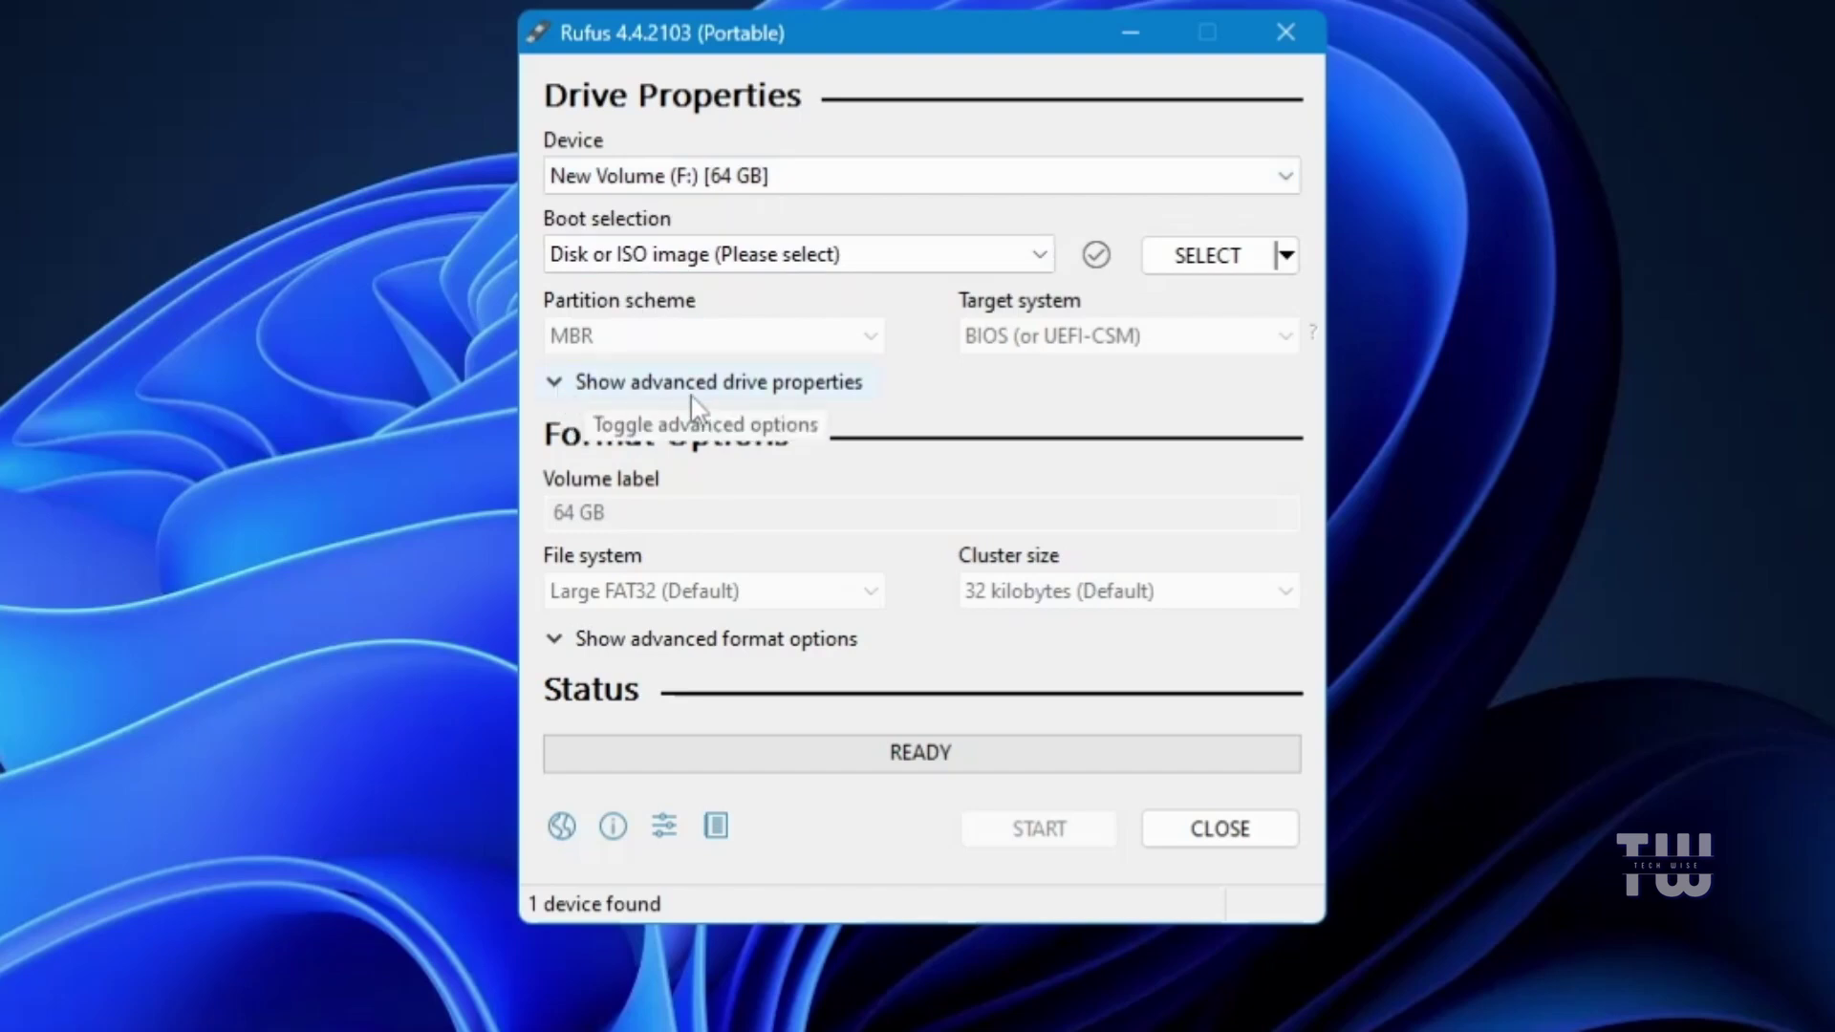
{"action": "left_click", "coordinate": [553, 387]}
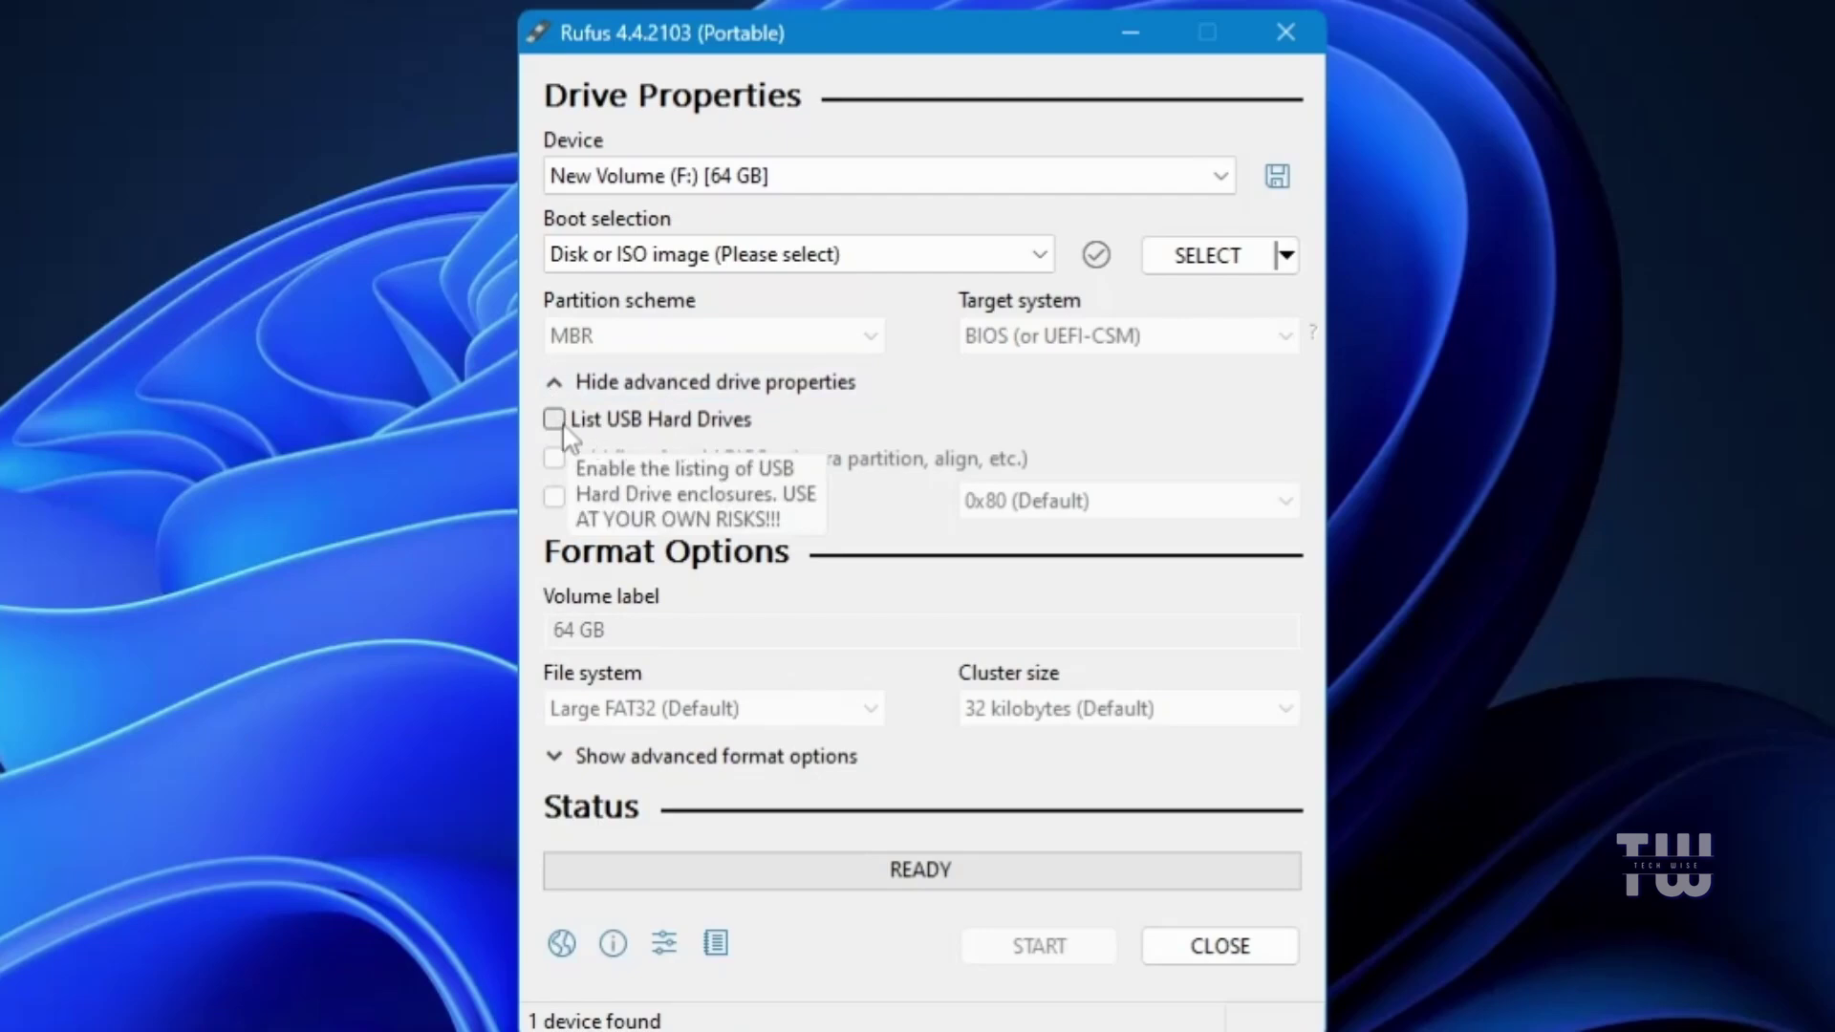
{"action": "left_click", "coordinate": [559, 425]}
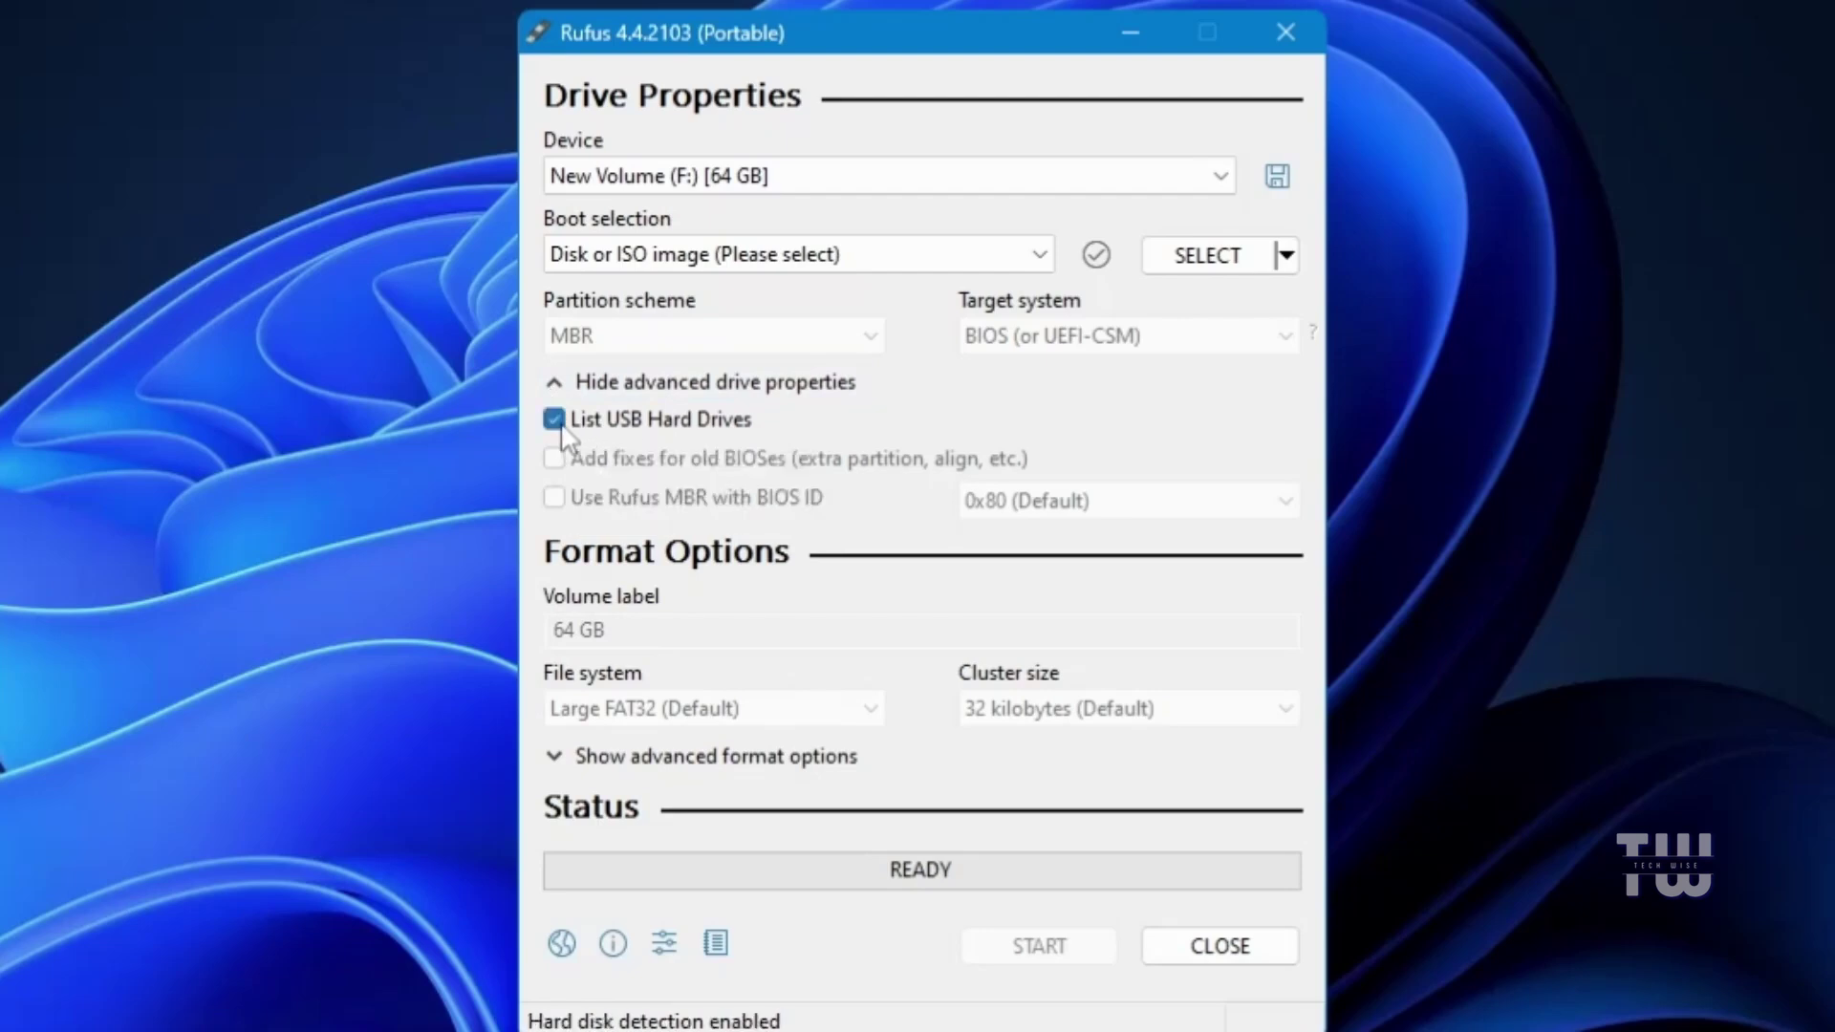
{"action": "left_click", "coordinate": [935, 181]}
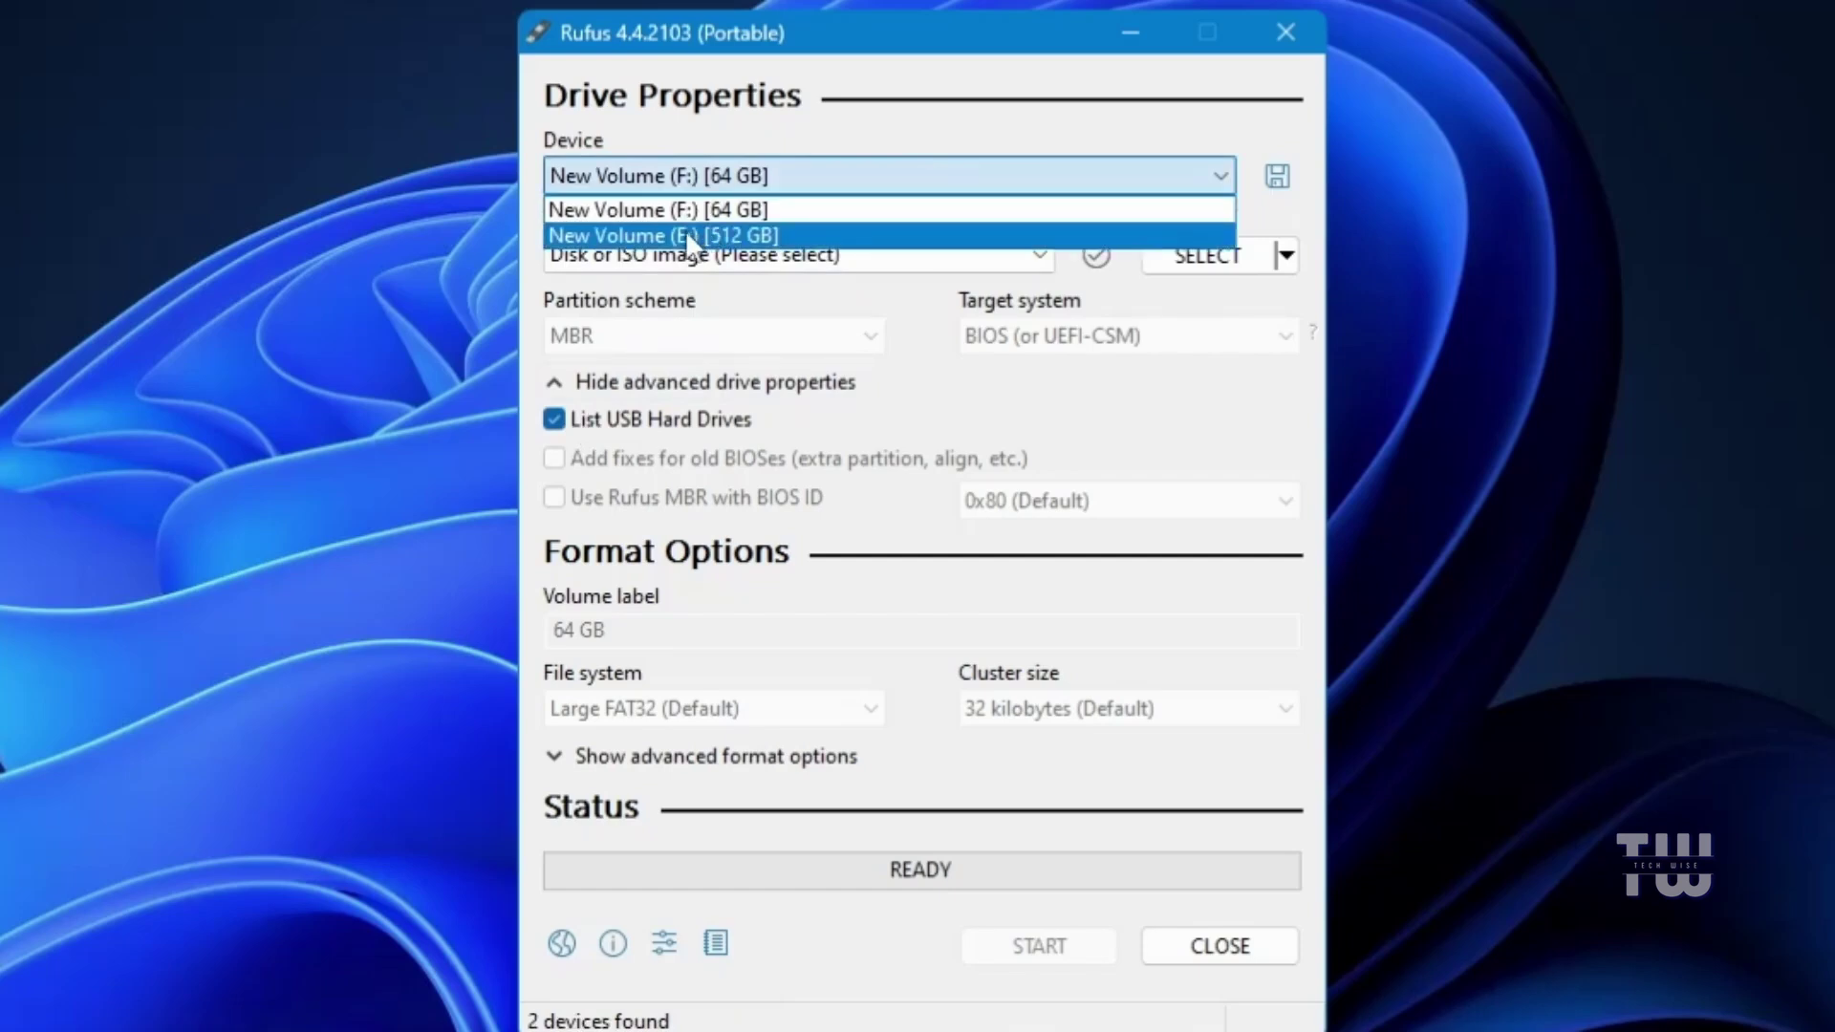
{"action": "left_click", "coordinate": [797, 183]}
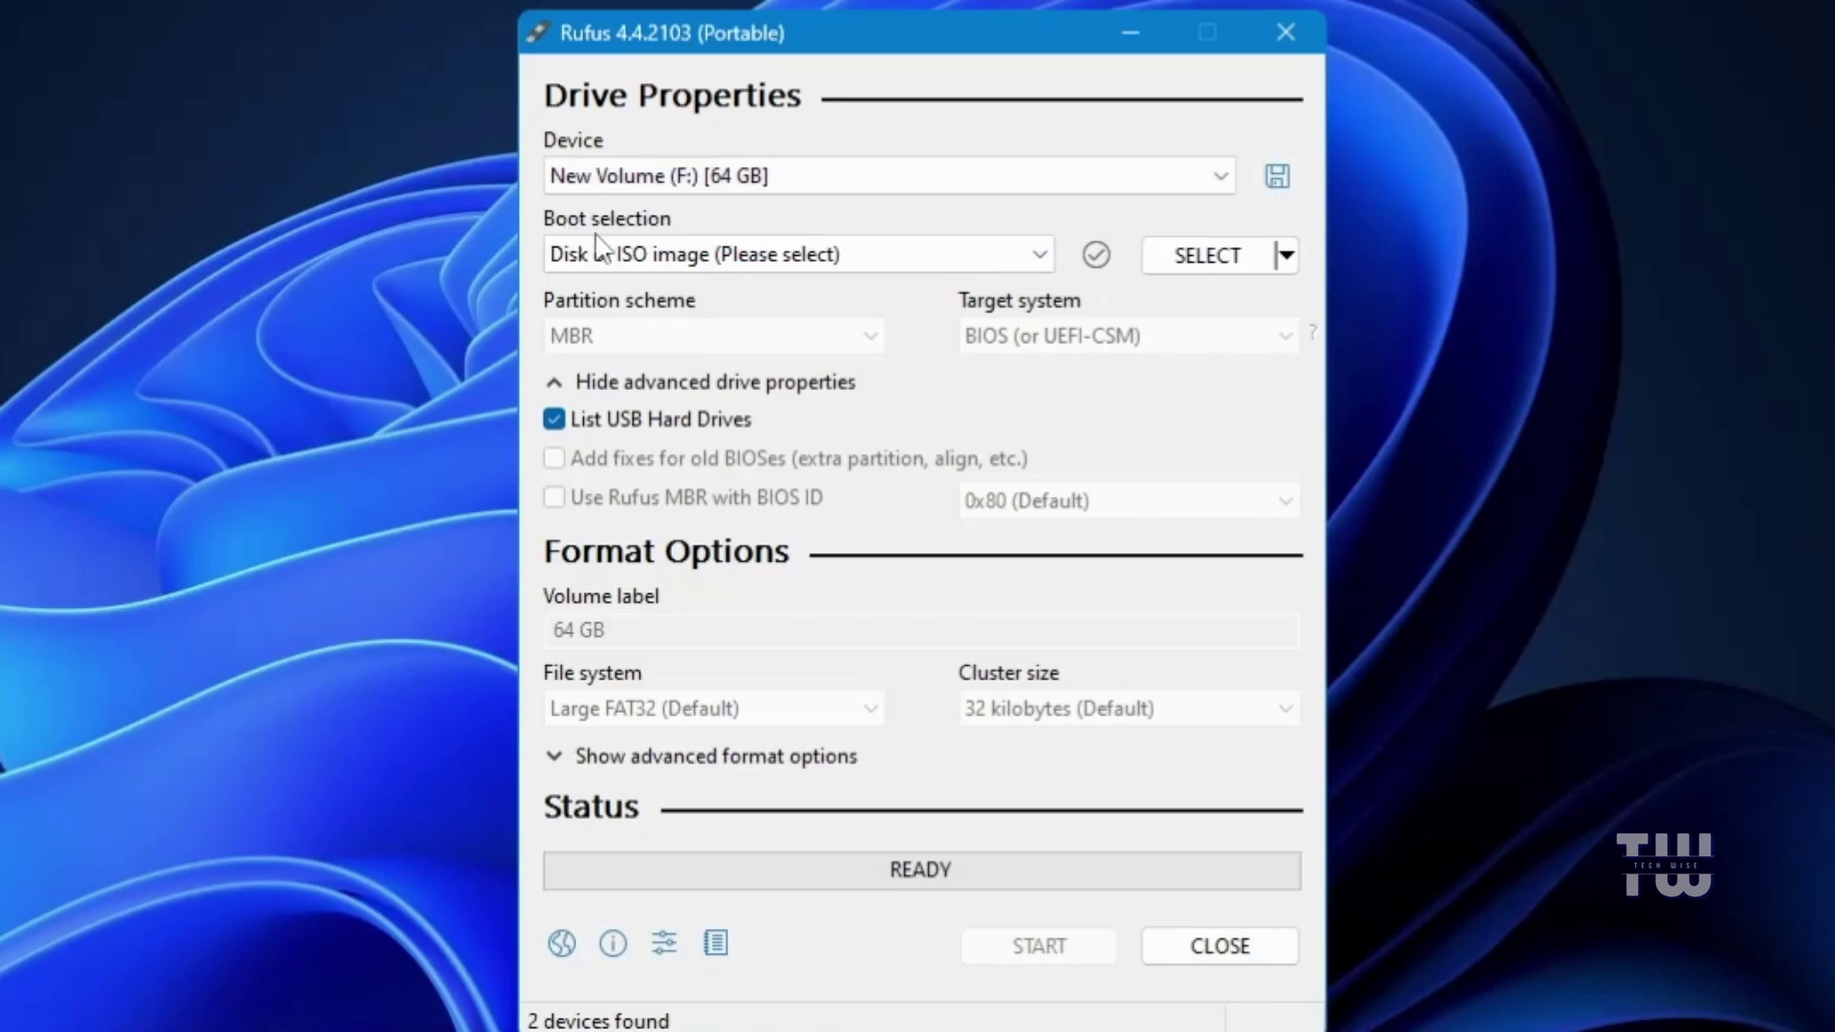
Load the Win10_22H2_English_x64v1.iso boot image into Rufus
{"action": "left_click", "coordinate": [1202, 254]}
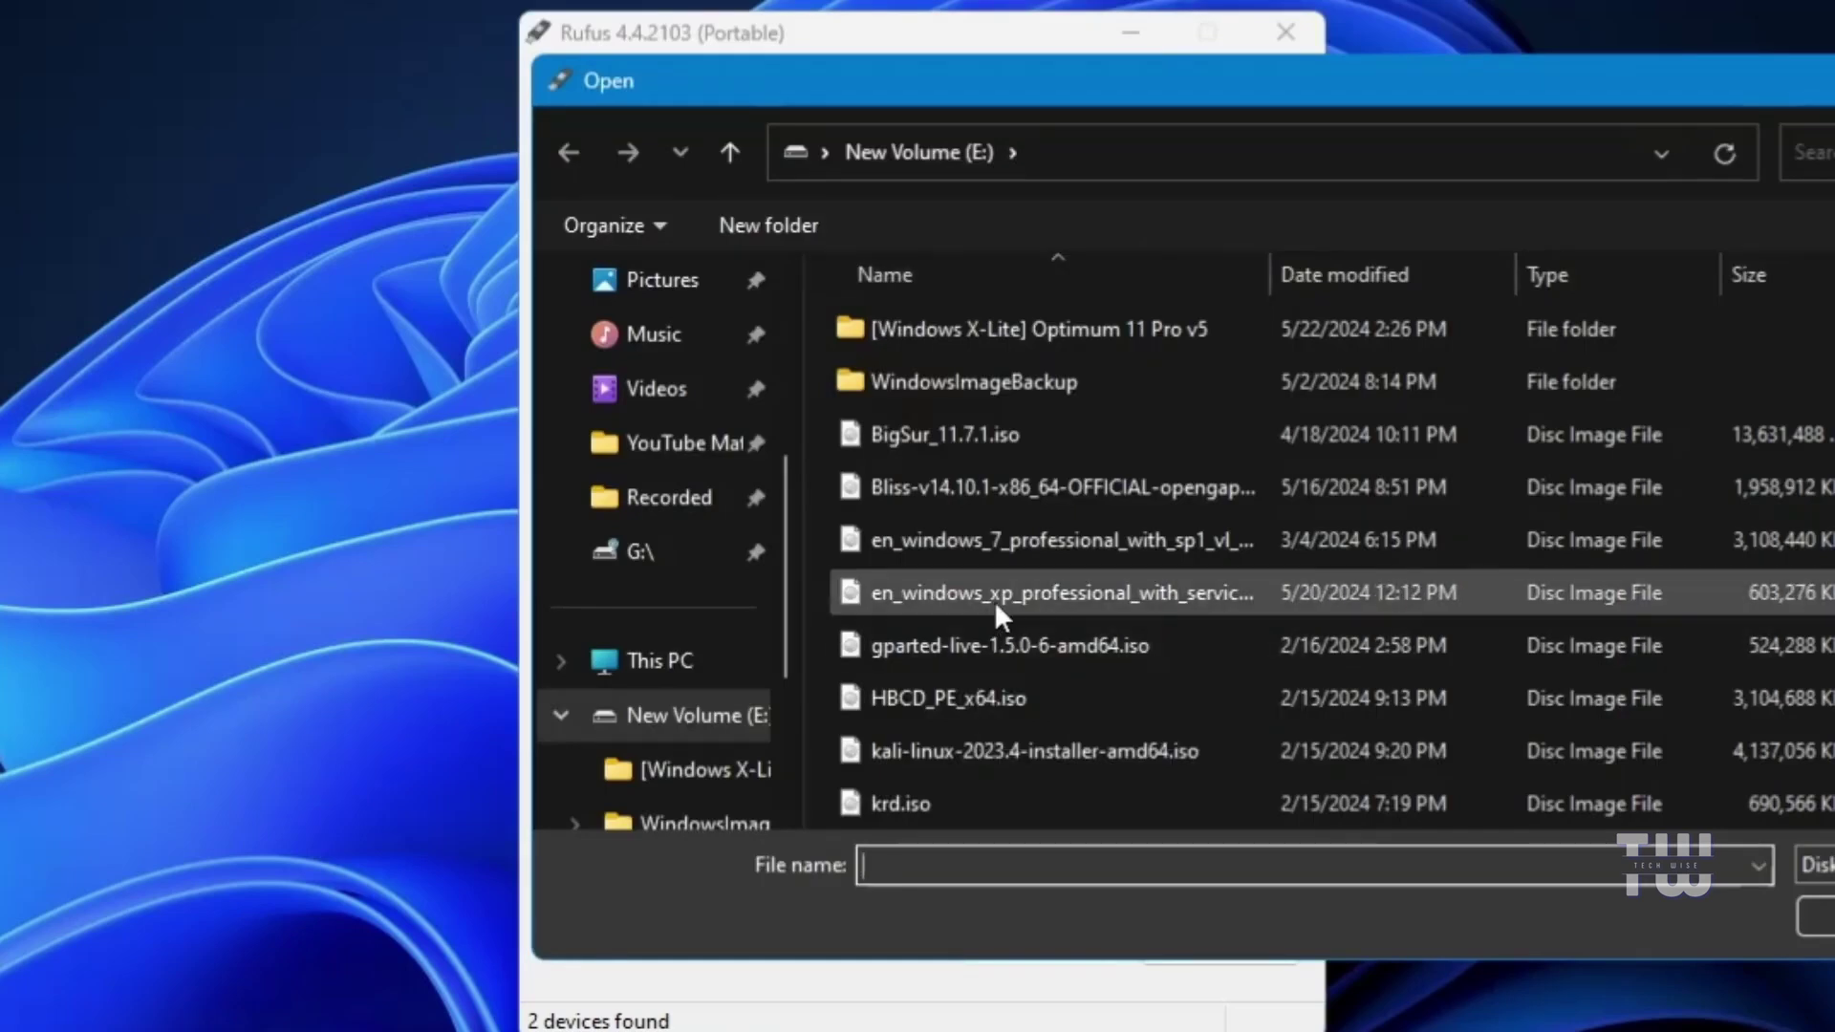
{"action": "scroll", "coordinate": [994, 600], "scroll_direction": "down", "scroll_amount": 5}
{"action": "left_click", "coordinate": [966, 538]}
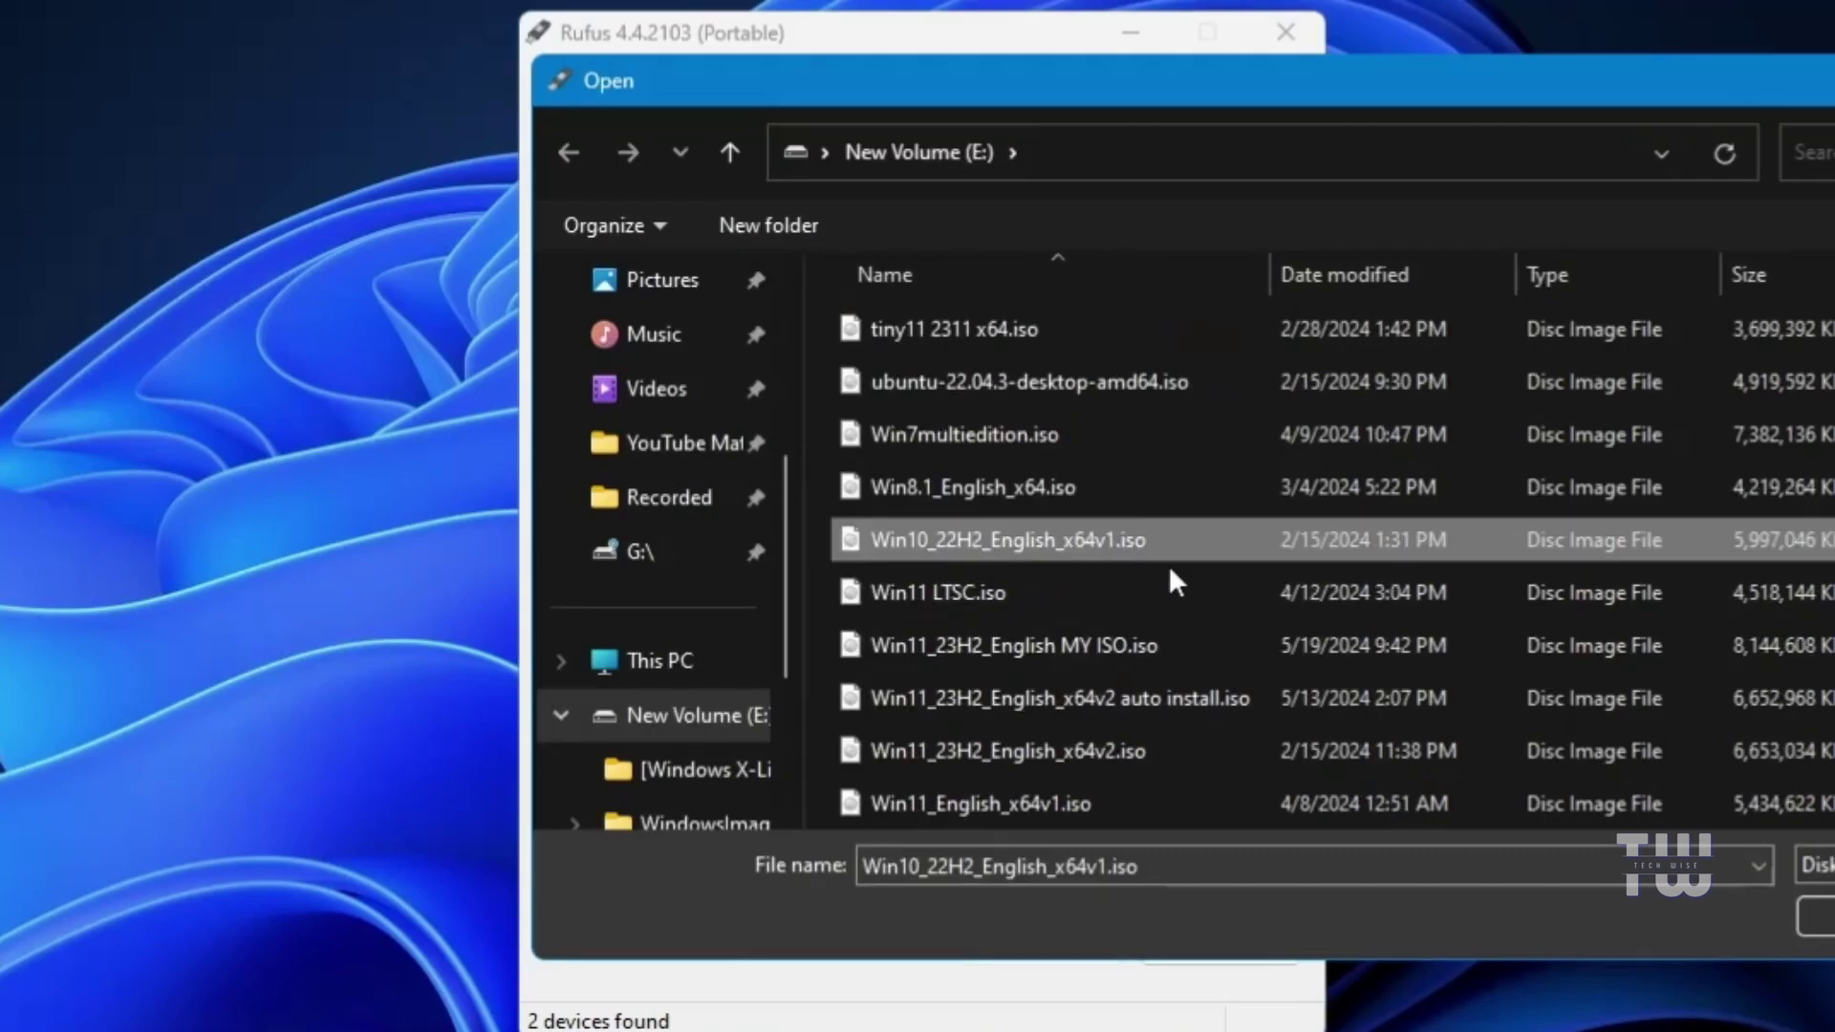
{"action": "left_click", "coordinate": [1816, 918]}
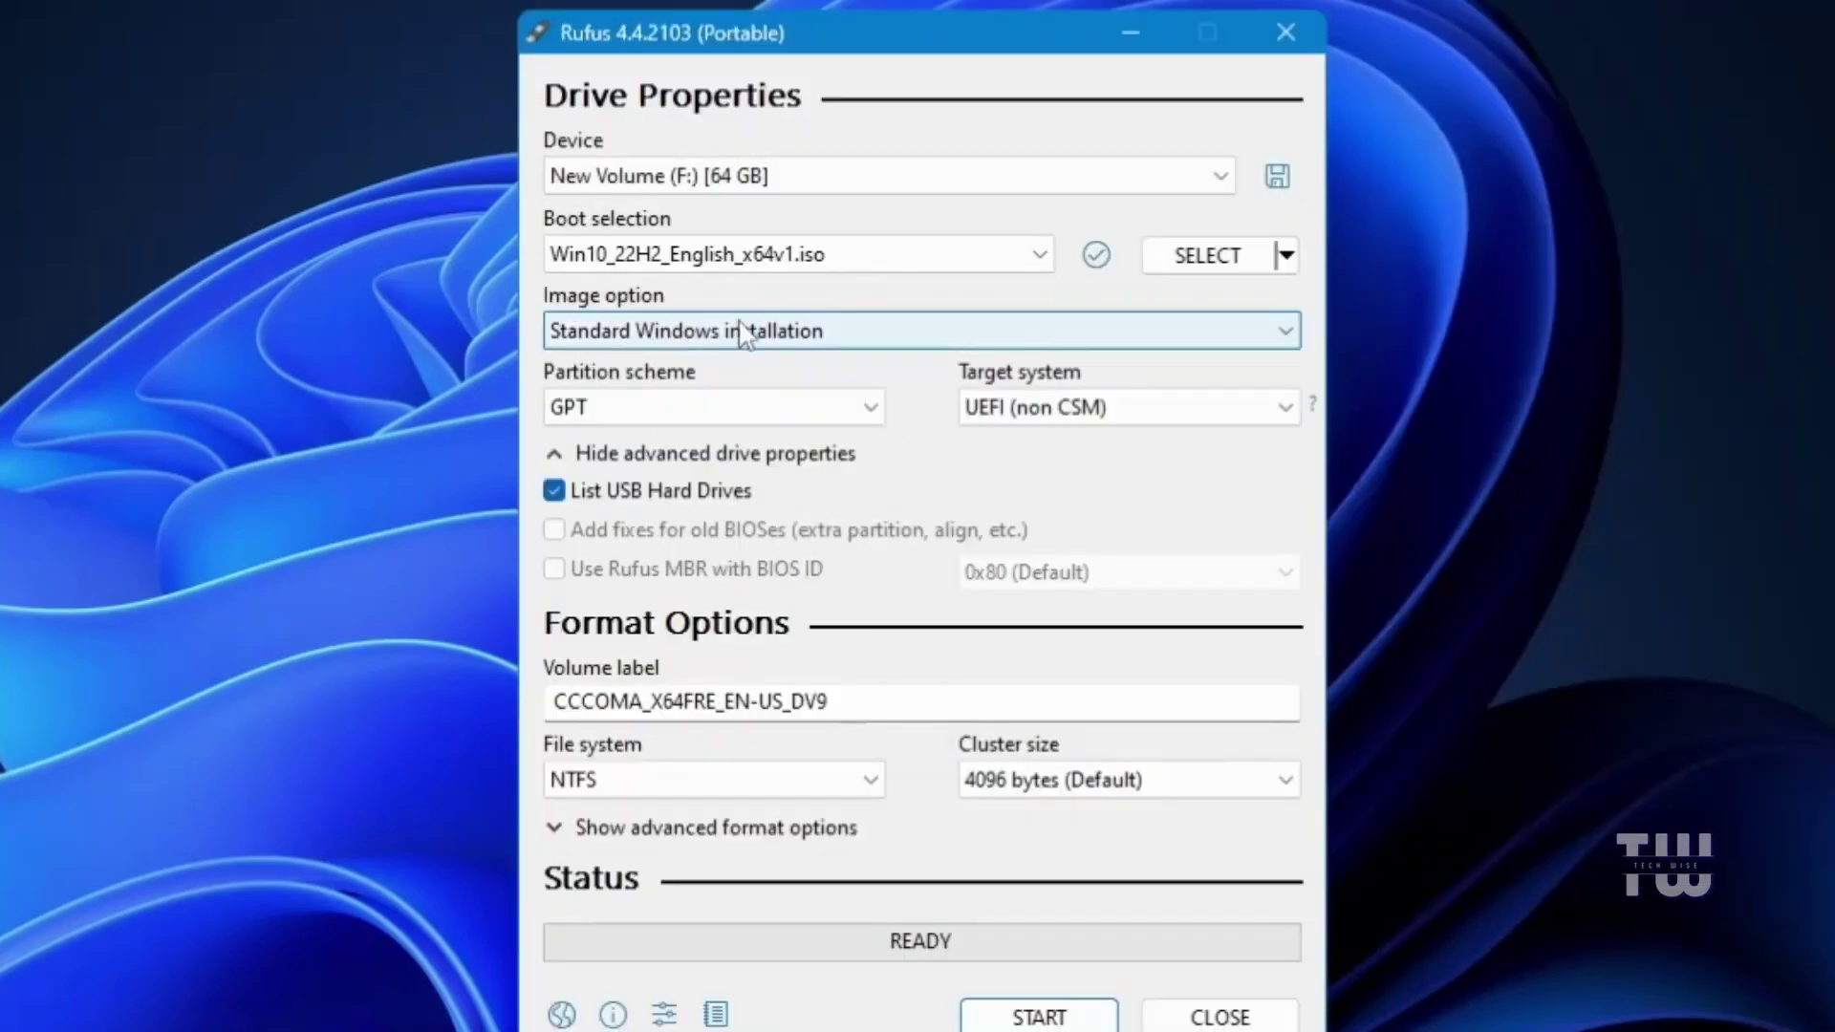
Set the image option to Windows To Go, keeping GPT as the partition scheme
{"action": "left_click", "coordinate": [861, 337]}
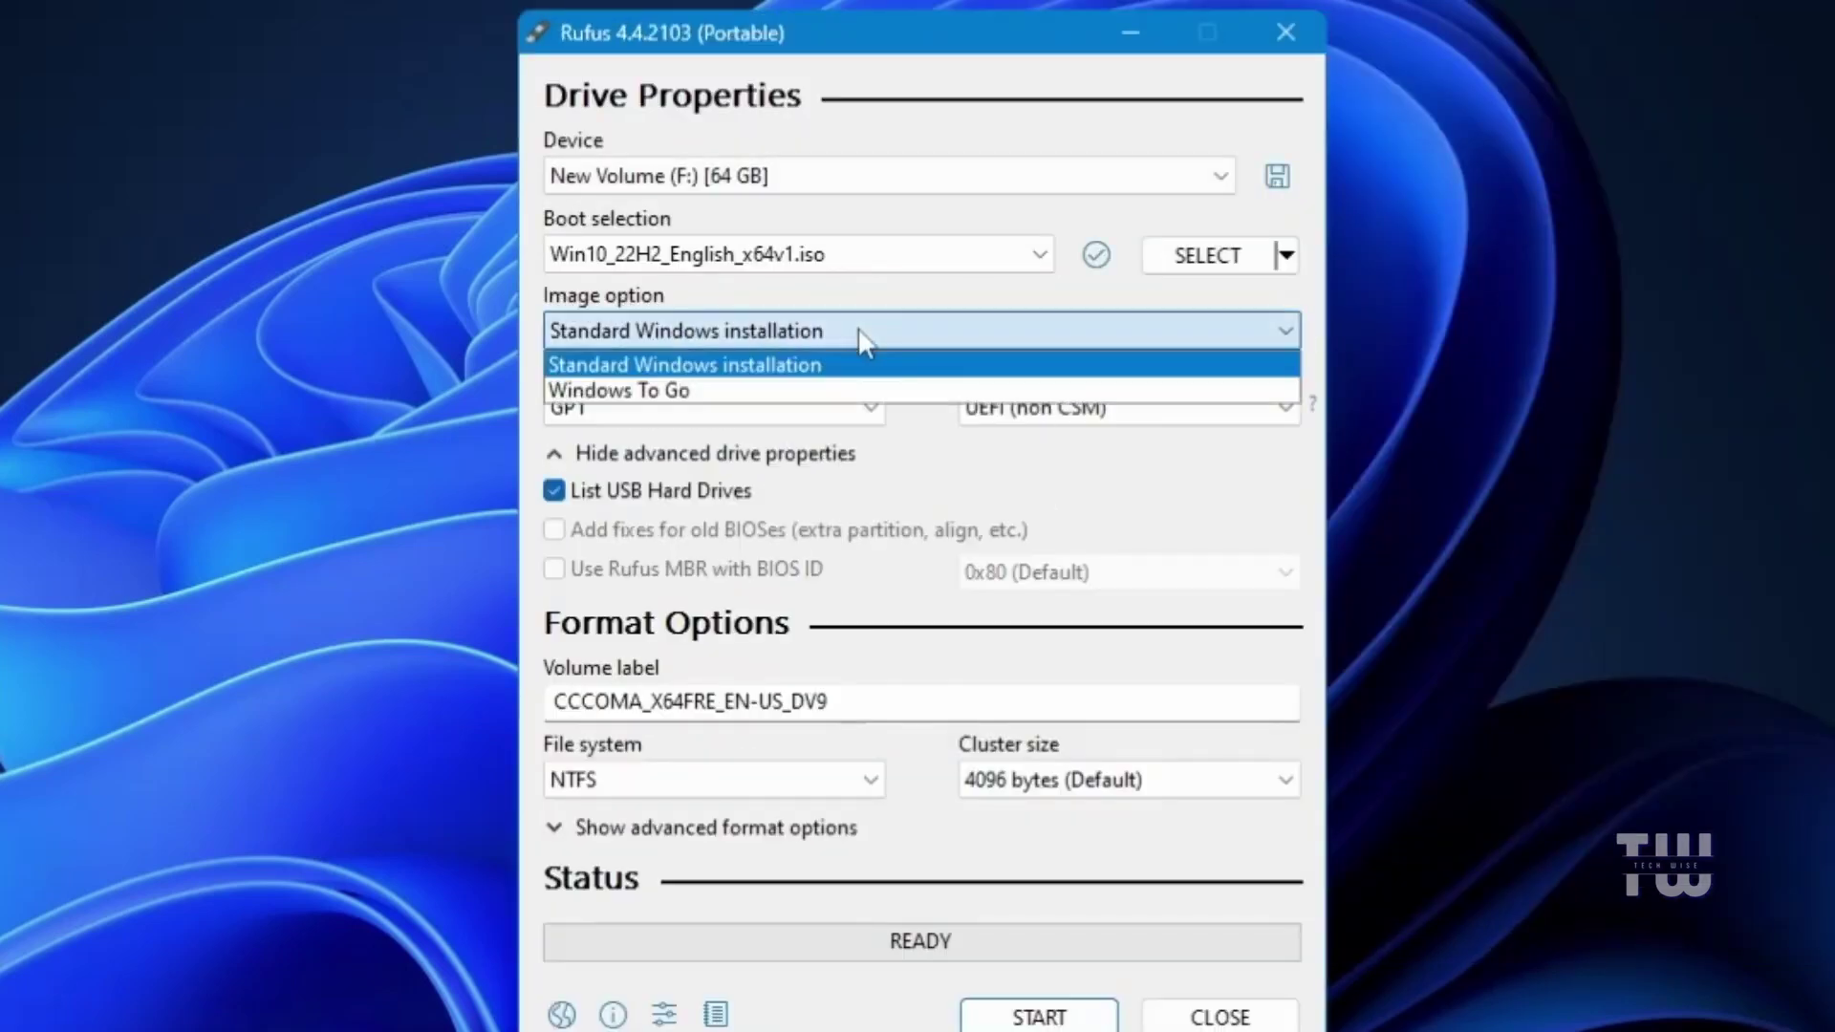
{"action": "left_click", "coordinate": [682, 394]}
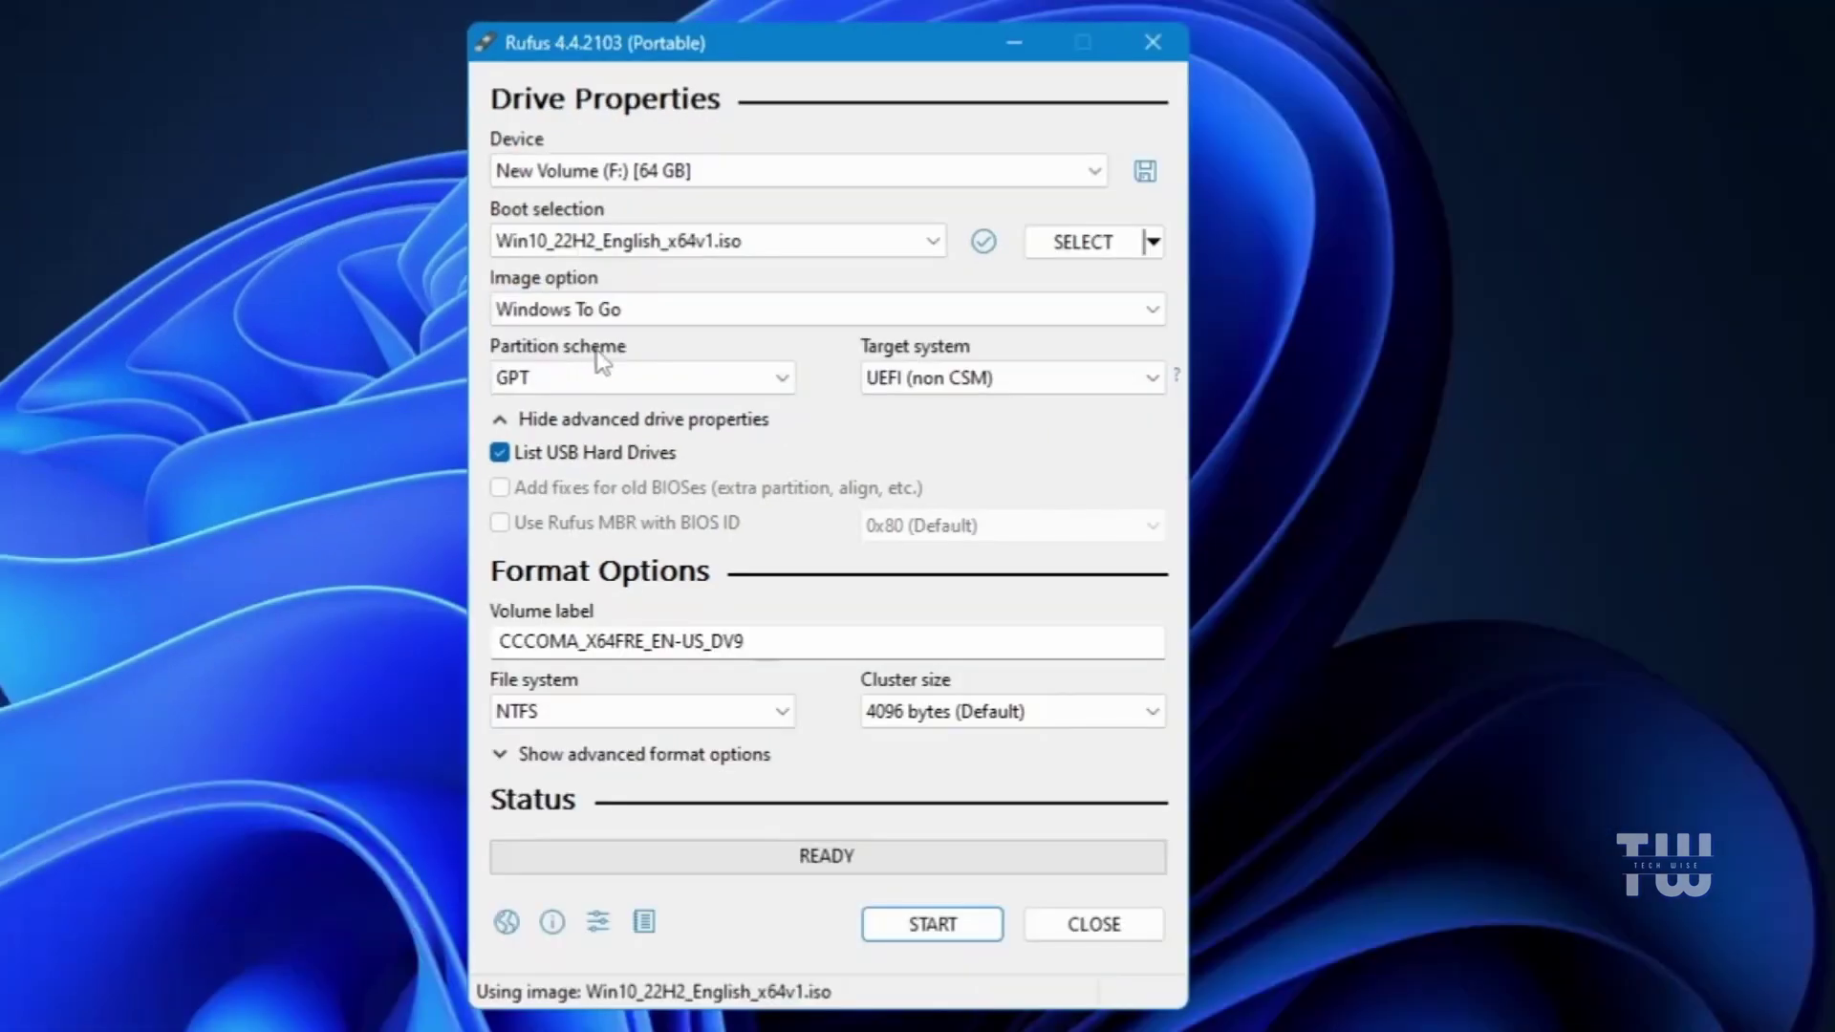
{"action": "left_click", "coordinate": [573, 379]}
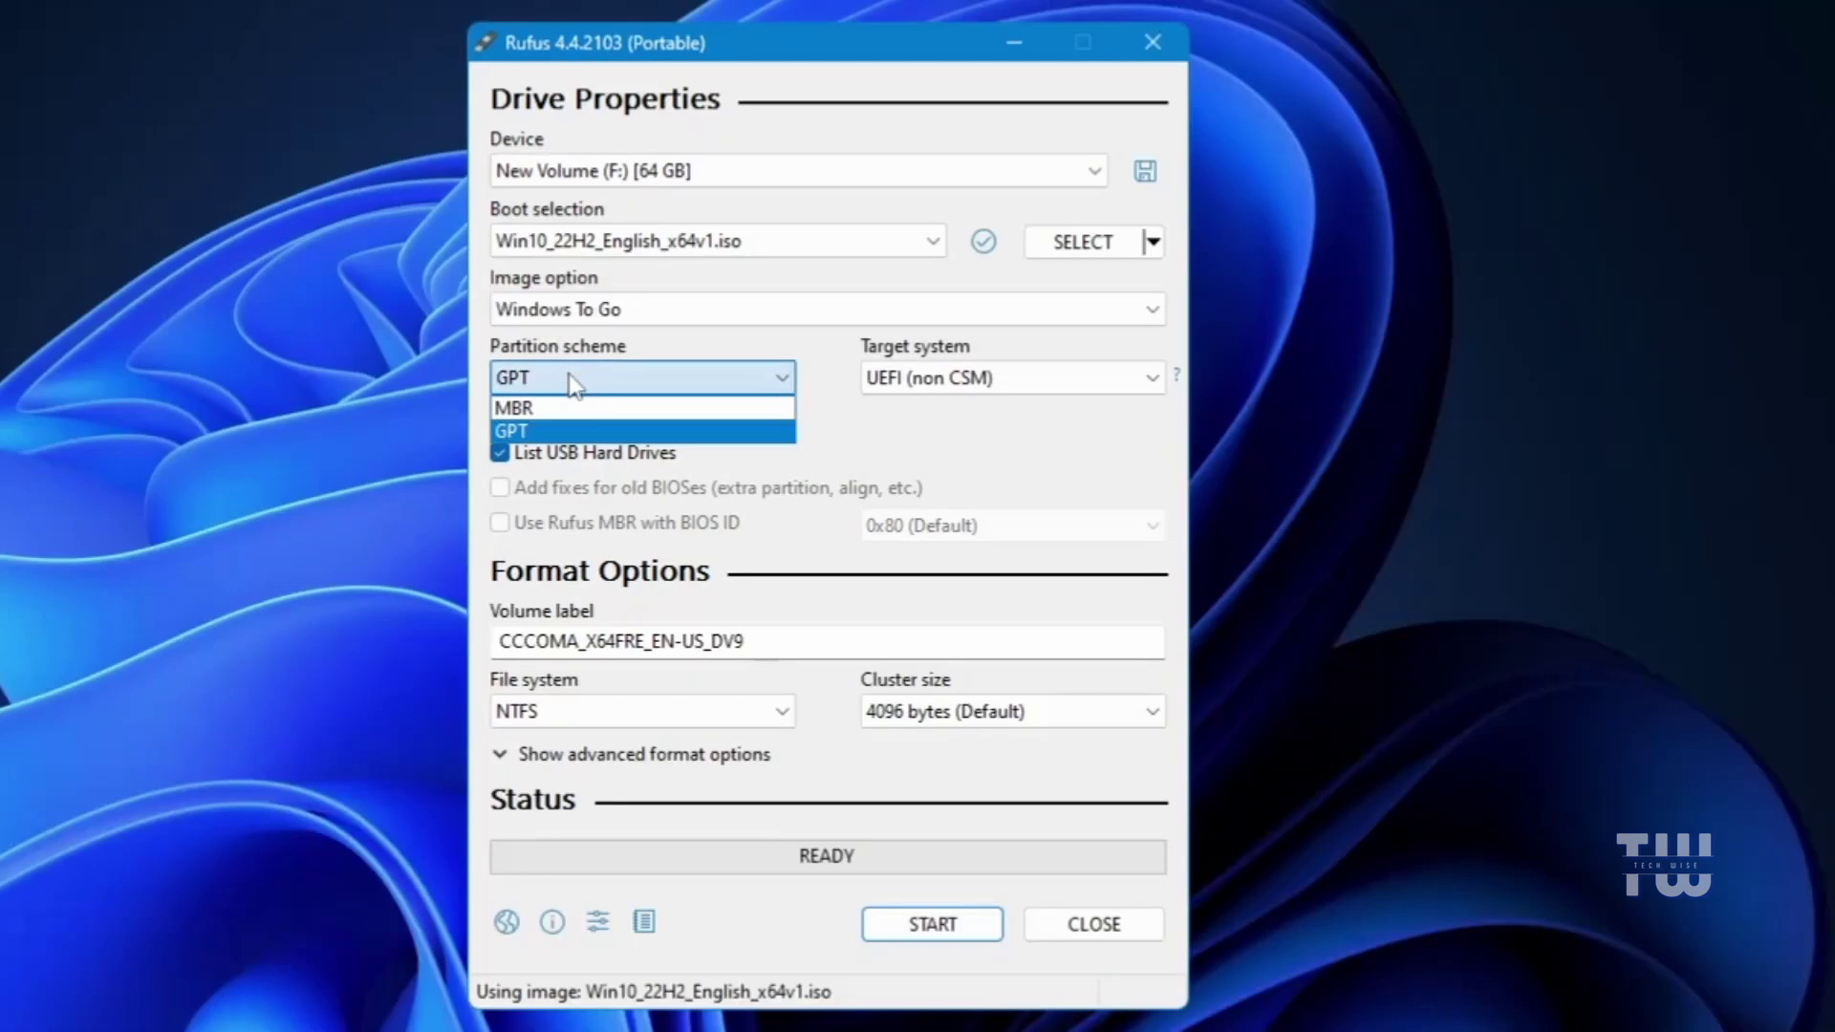
{"action": "left_click", "coordinate": [710, 348]}
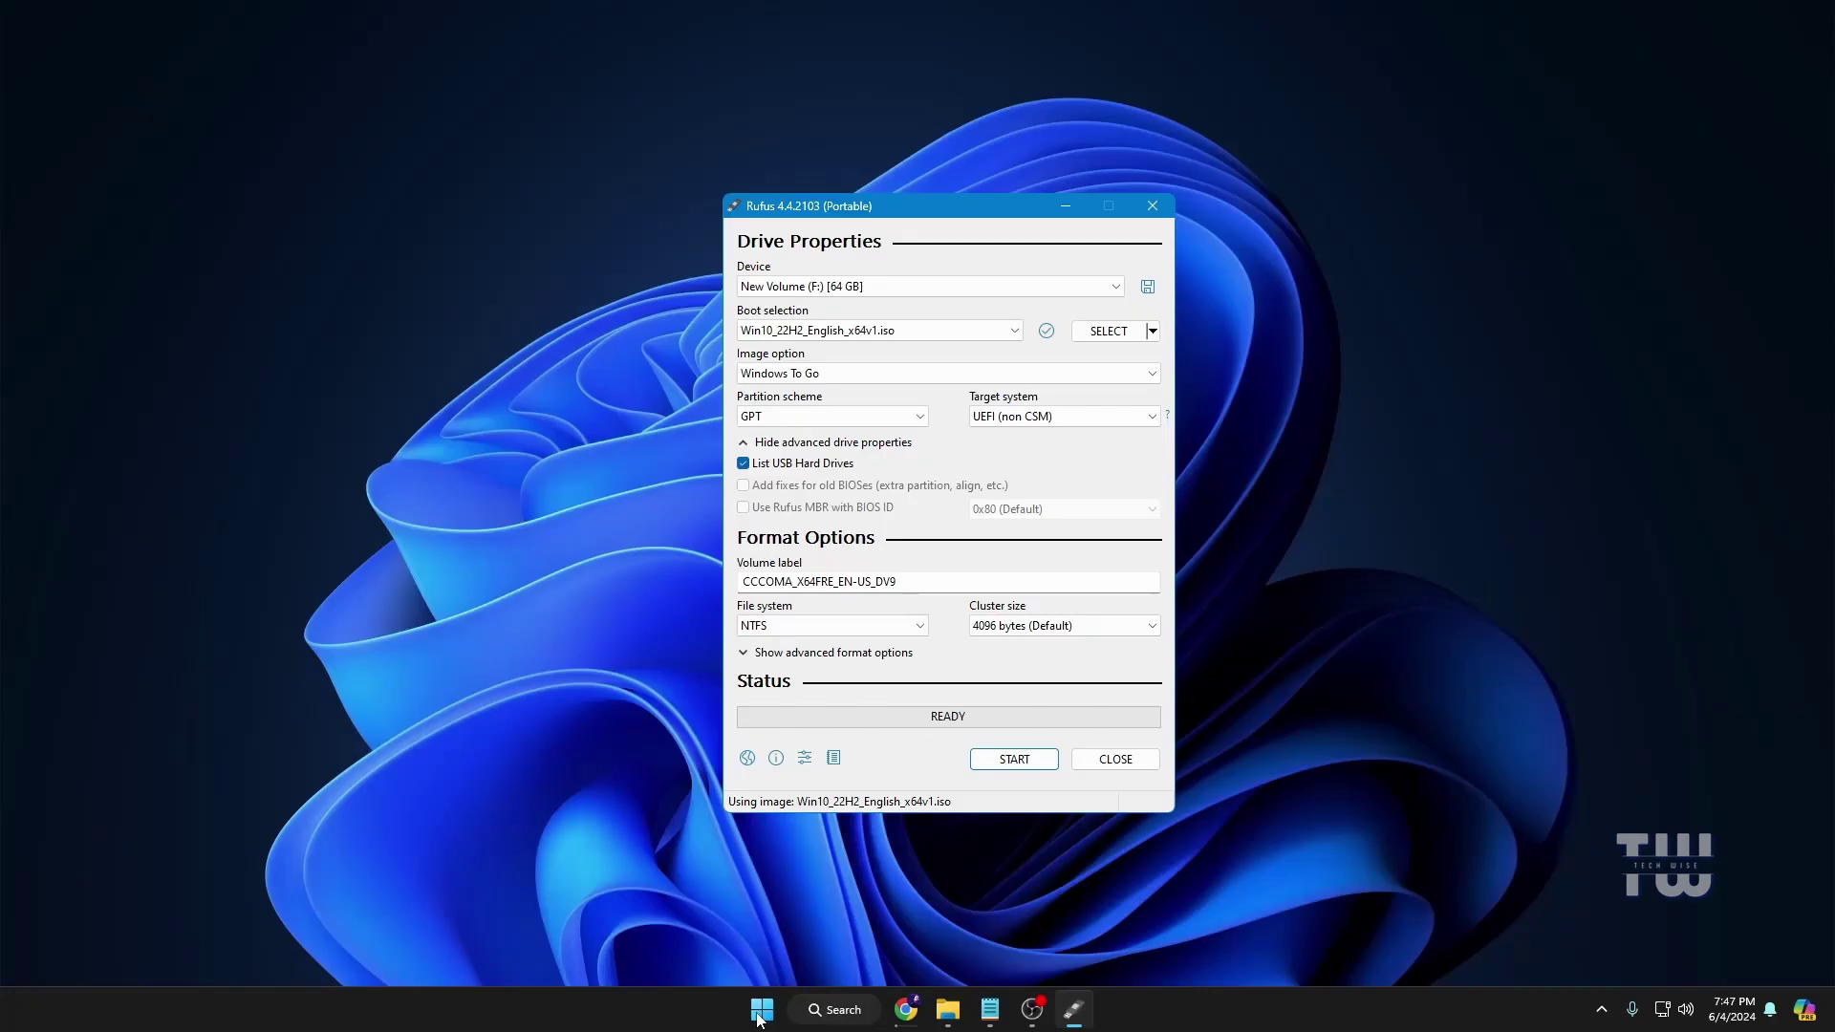
Open Disk 2's properties in Disk Management and view its Volumes tab showing MBR partitioning
{"action": "right_click", "coordinate": [737, 1003]}
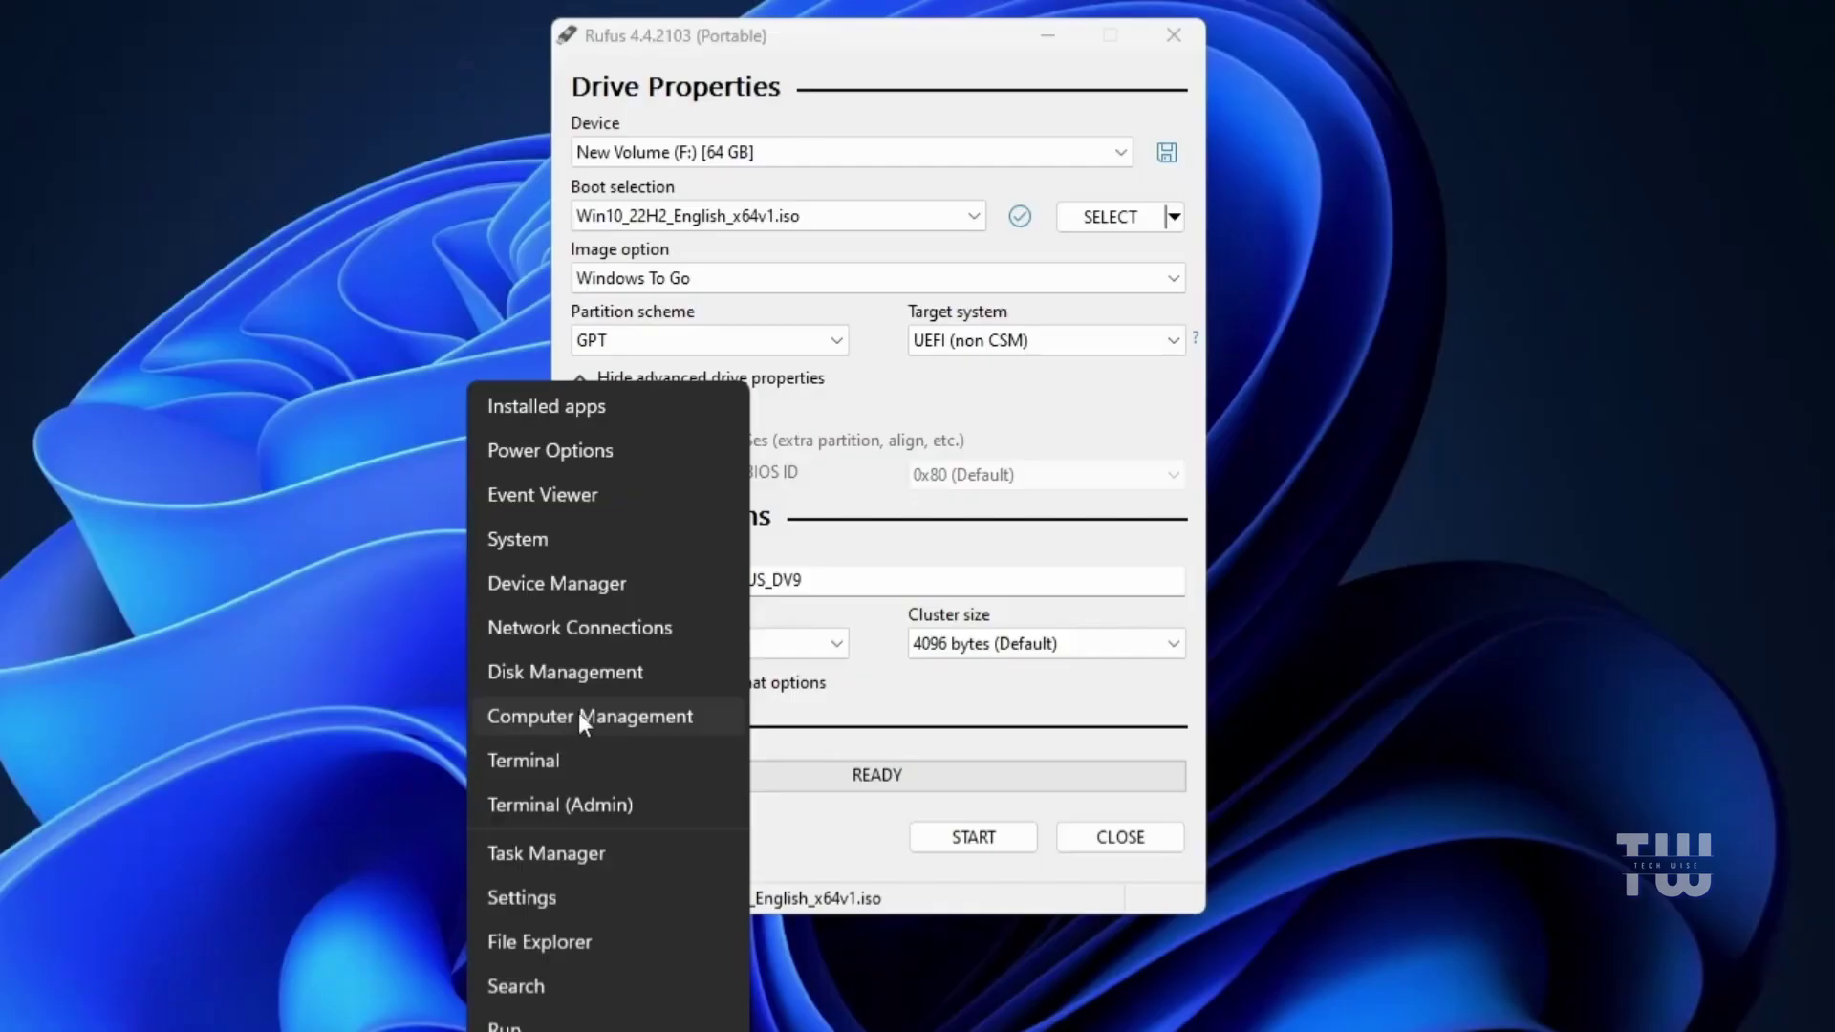
{"action": "left_click", "coordinate": [579, 669]}
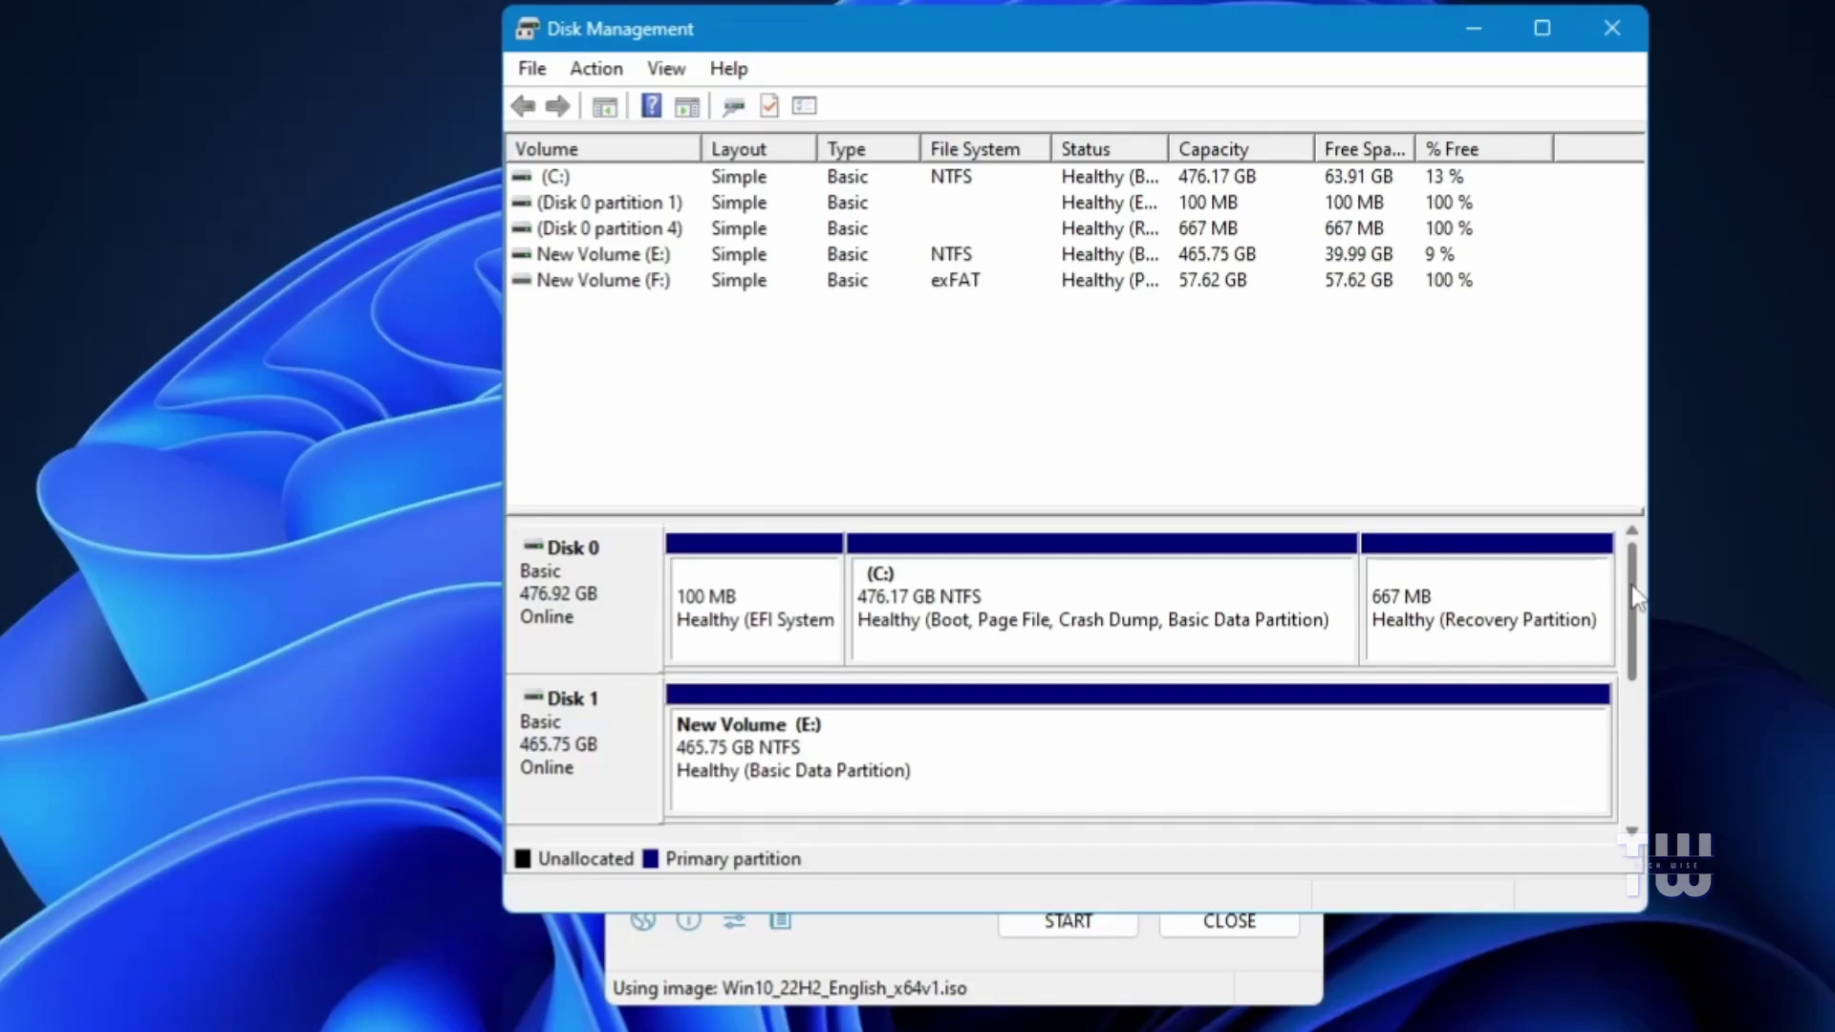
{"action": "scroll", "coordinate": [547, 669], "scroll_direction": "down", "scroll_amount": 2}
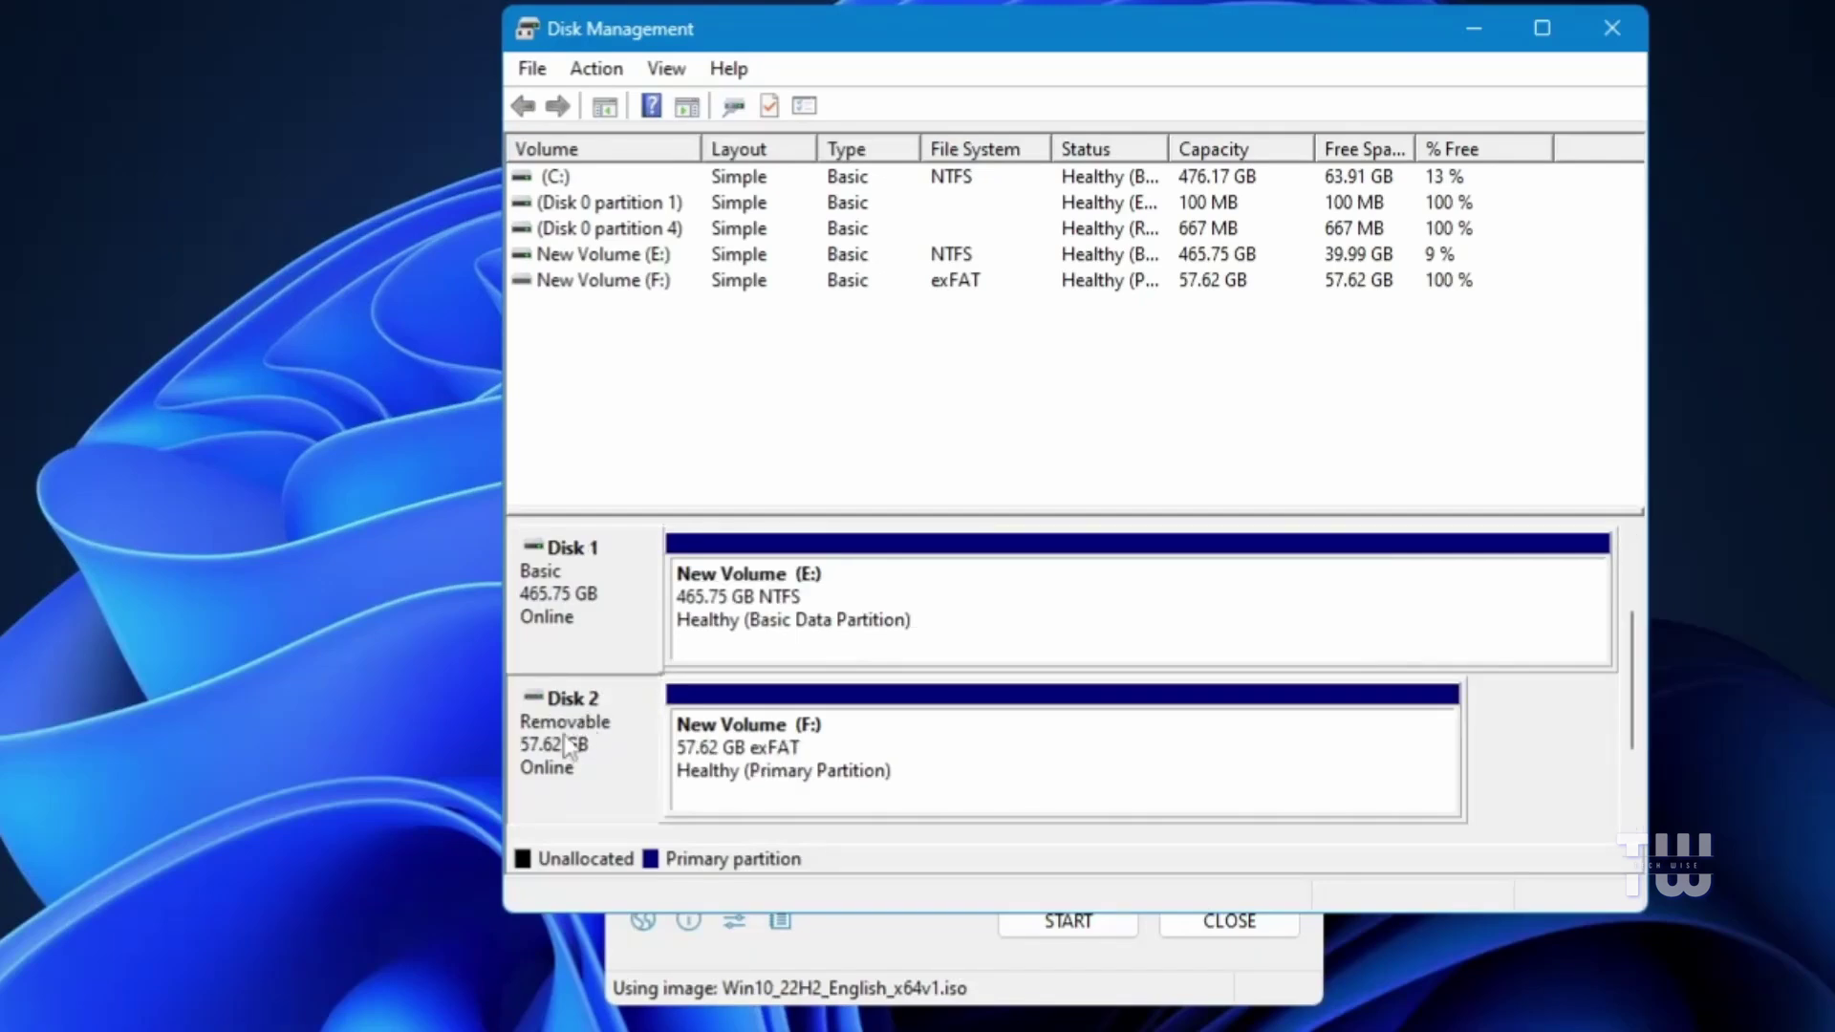
{"action": "right_click", "coordinate": [576, 715]}
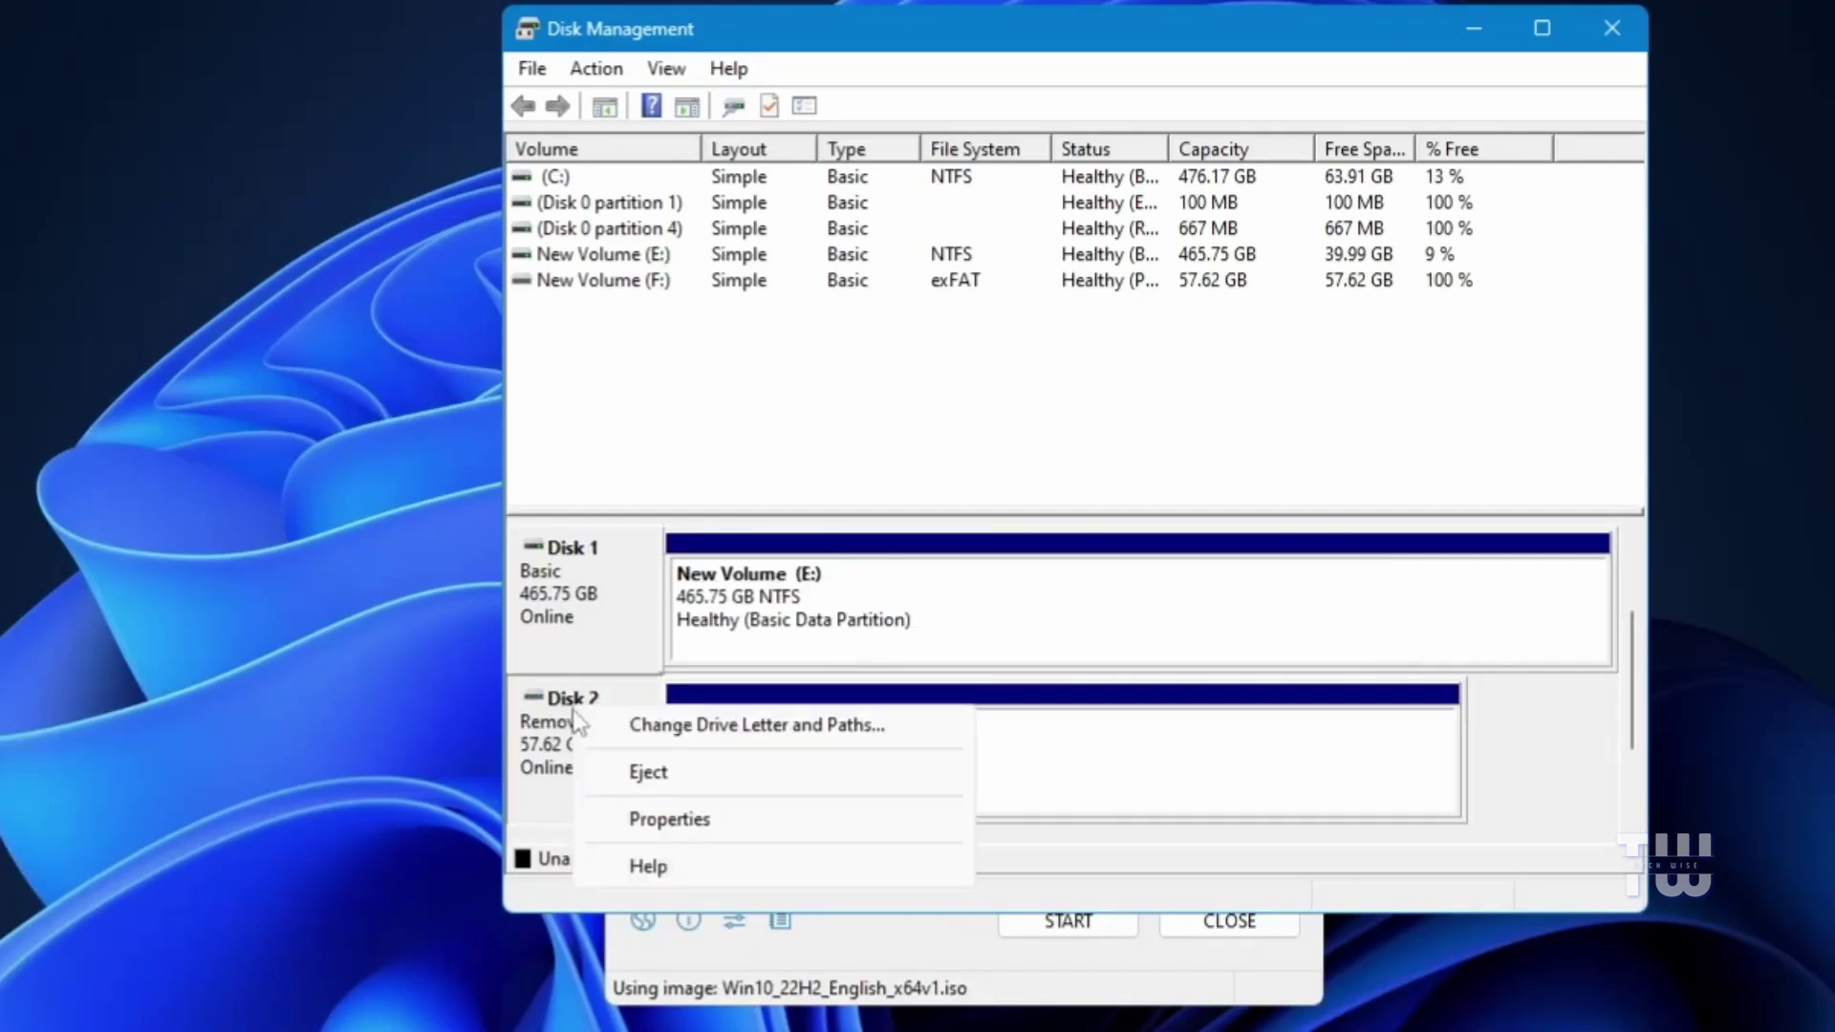
{"action": "left_click", "coordinate": [669, 819]}
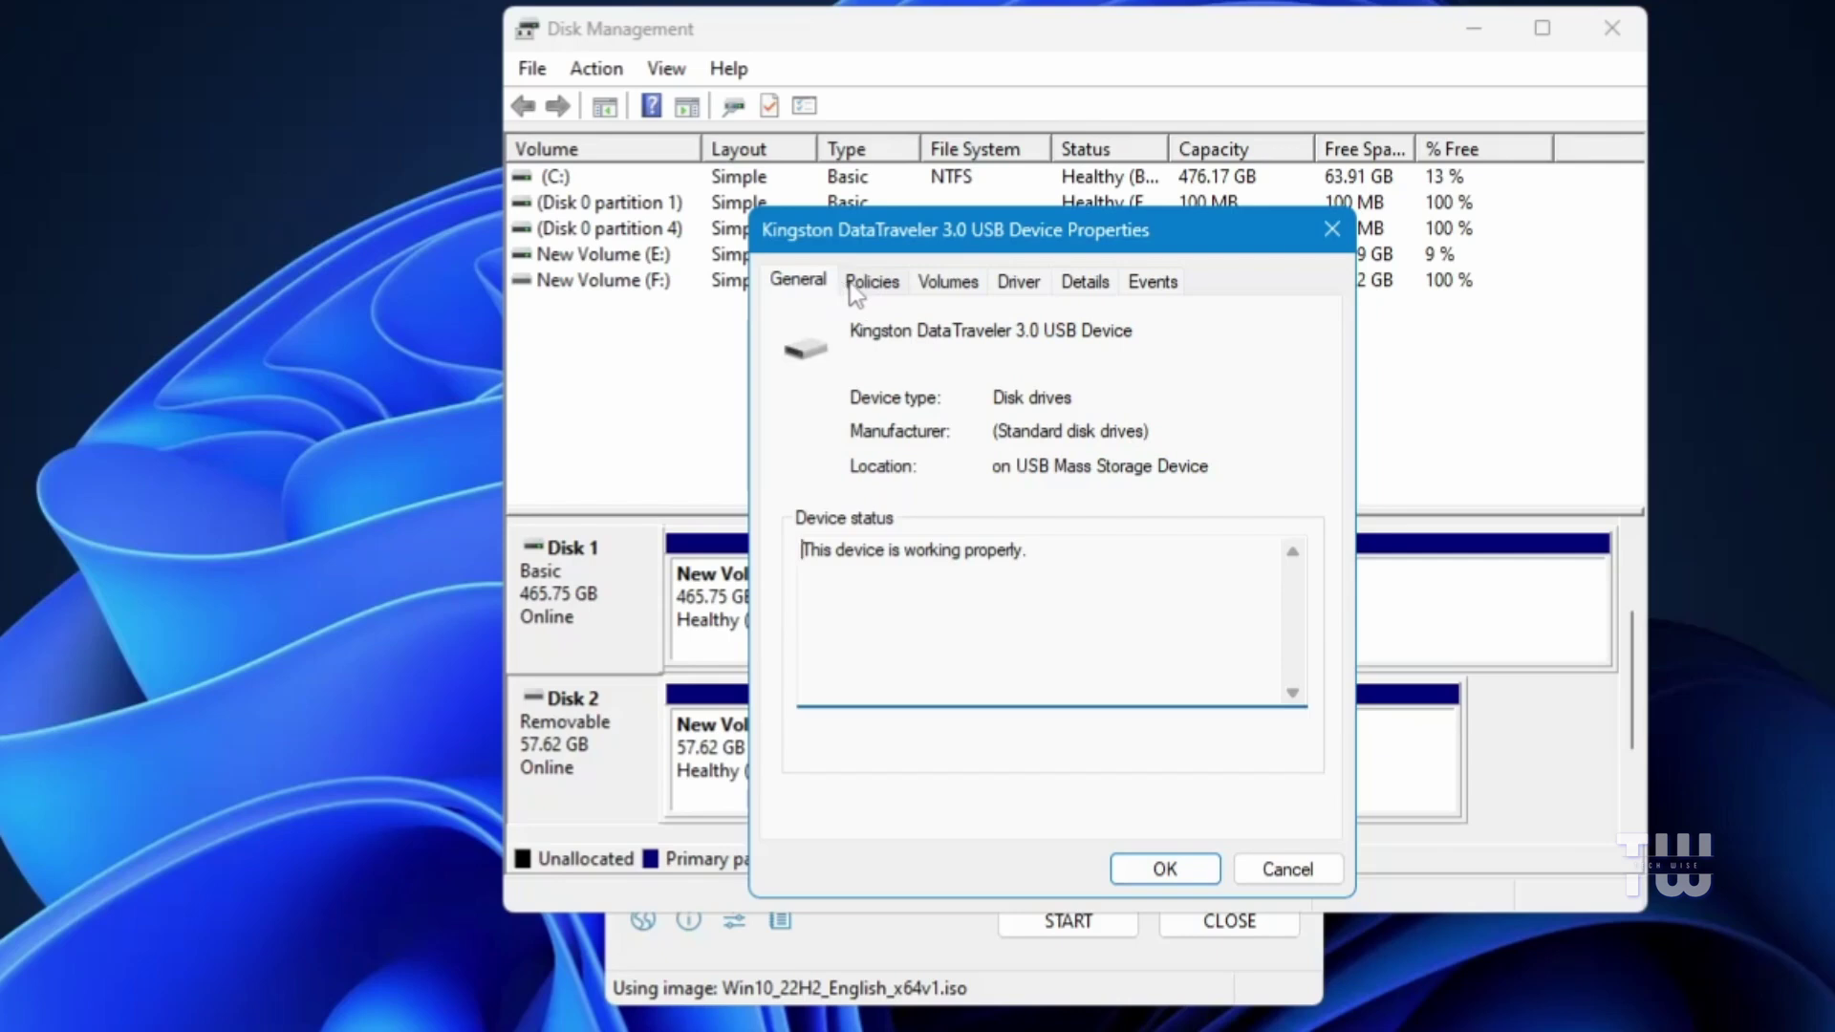
{"action": "left_click", "coordinate": [959, 287]}
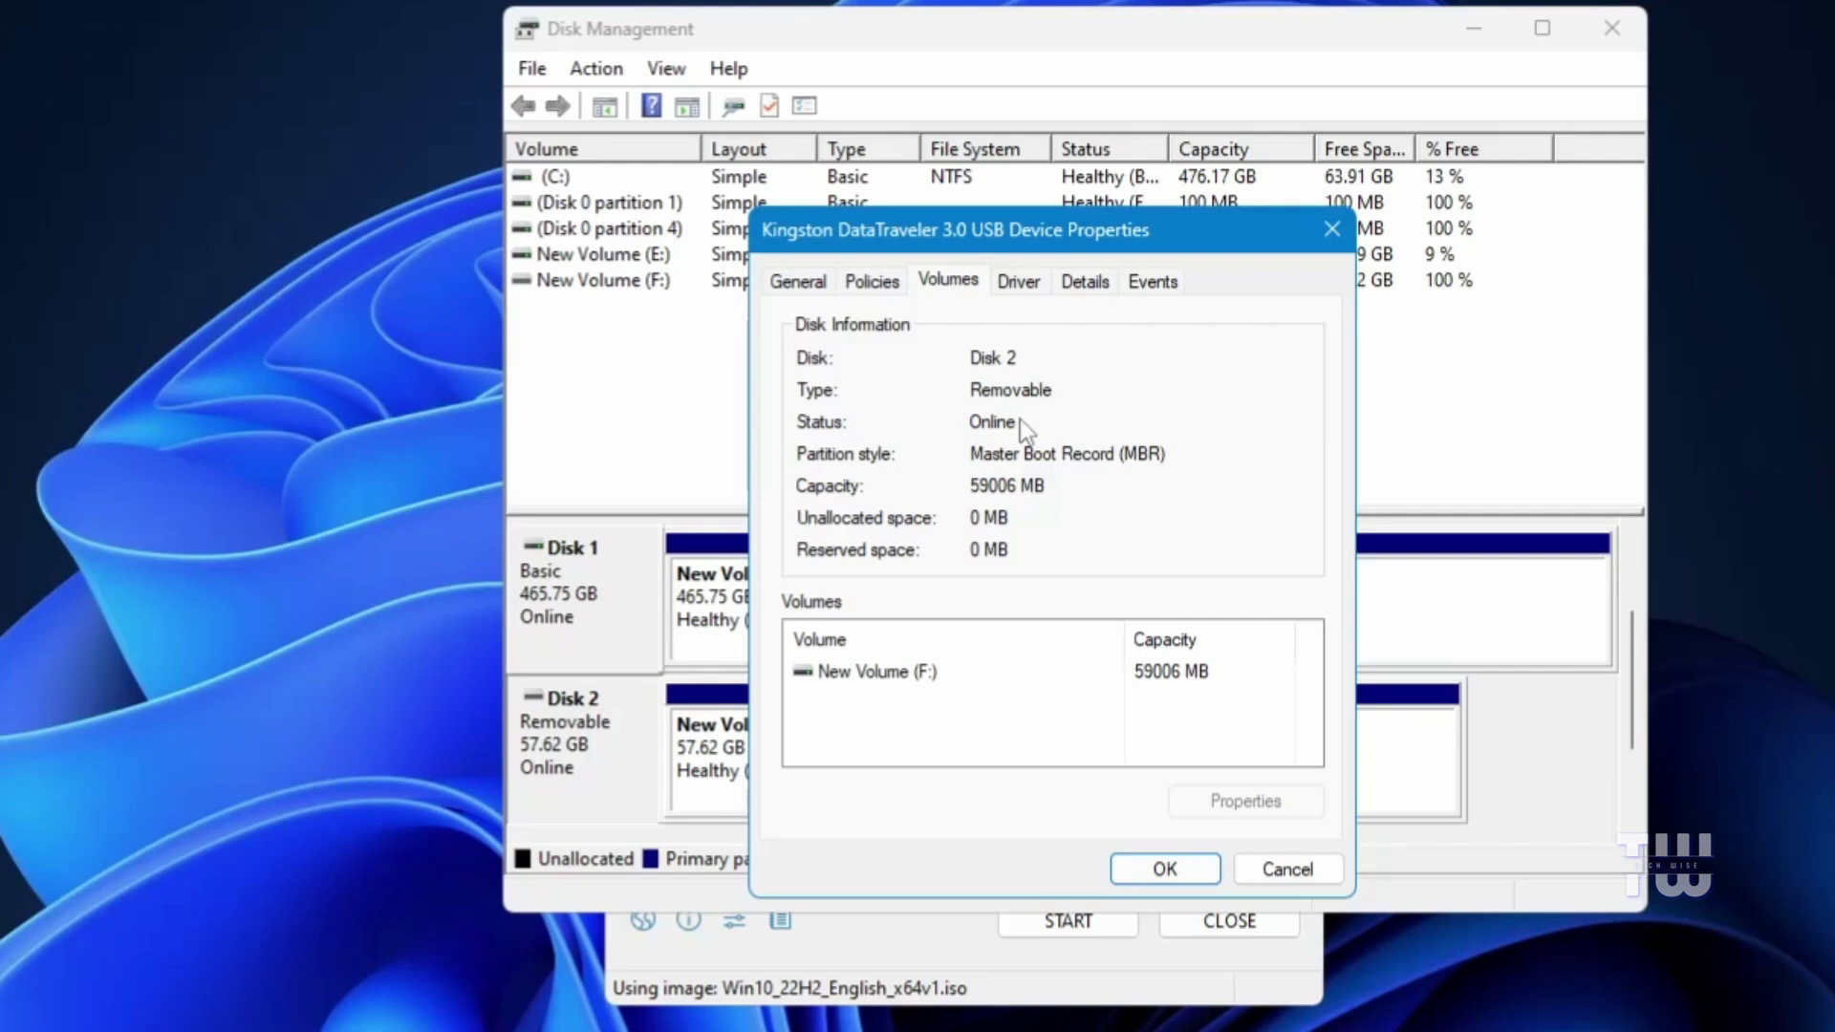
Close Disk Management and set Rufus's partition scheme to MBR
{"action": "left_click", "coordinate": [1331, 229]}
{"action": "left_click", "coordinate": [1612, 27]}
{"action": "left_click", "coordinate": [812, 375]}
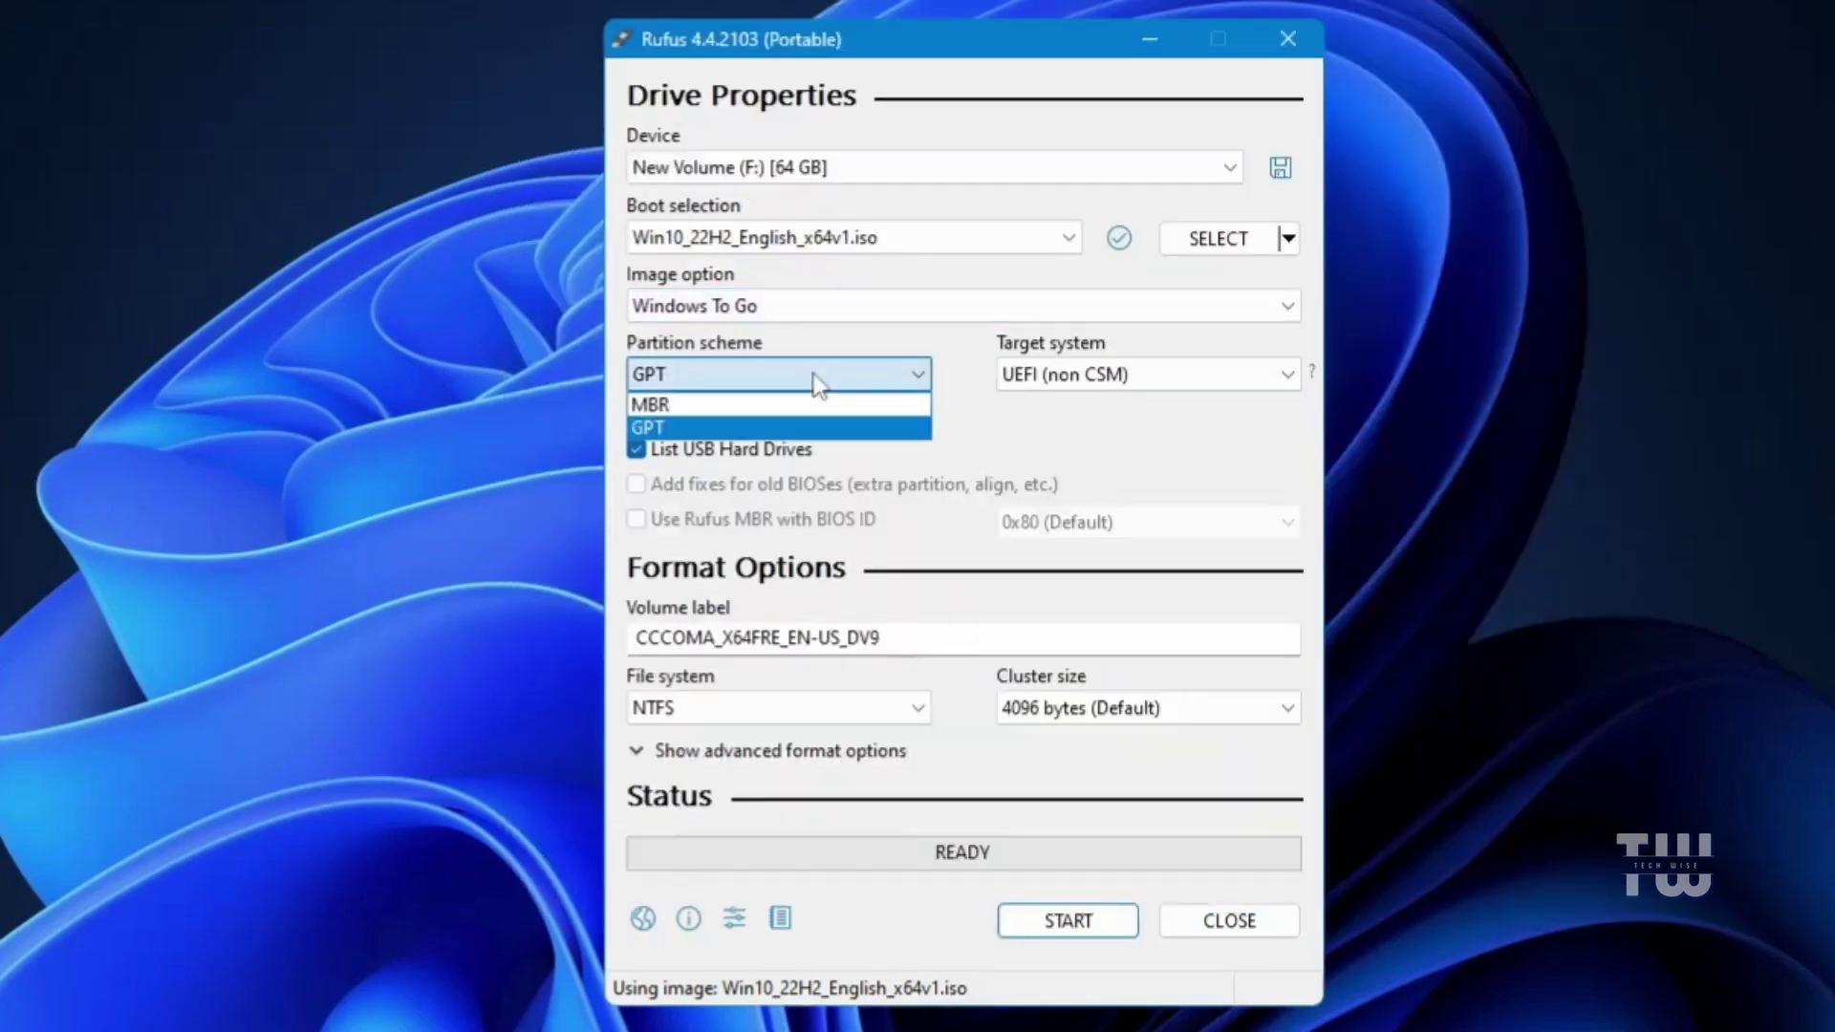
{"action": "left_click", "coordinate": [702, 407]}
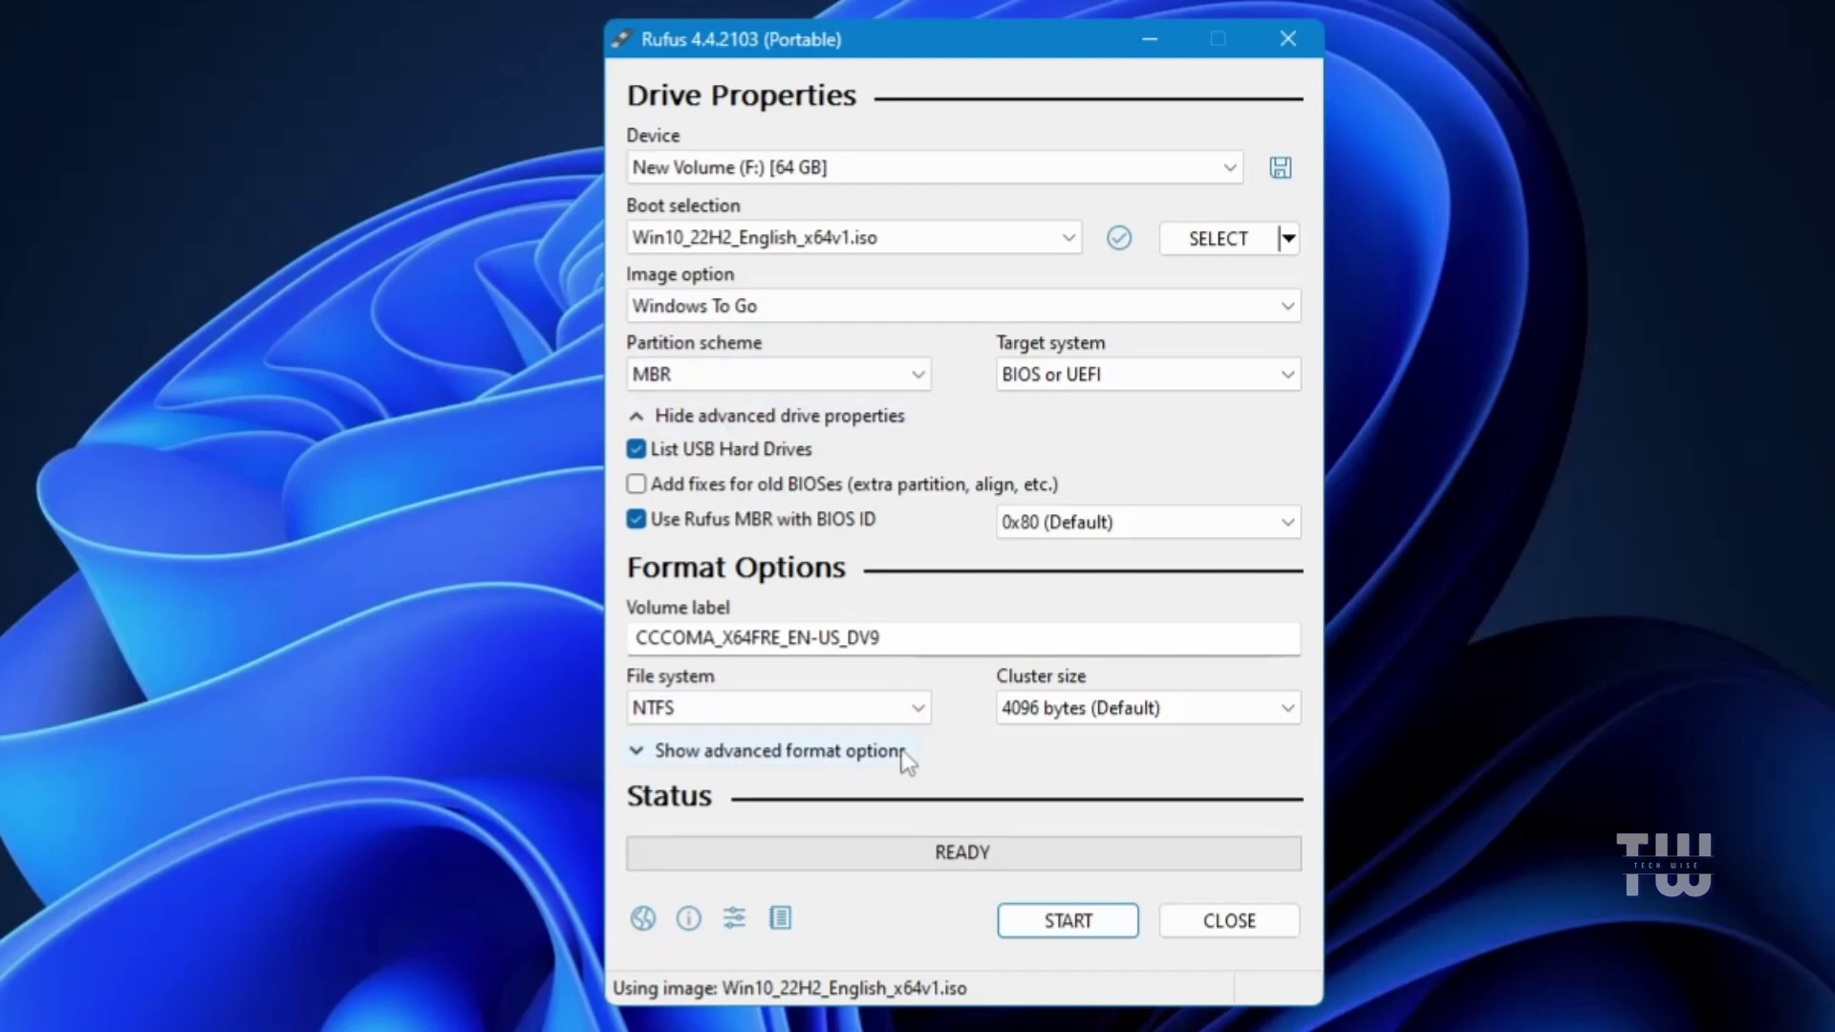
Label the volume 'Win 10 Portable', start creation, and choose Windows 10 Pro as the edition
{"action": "left_click_drag", "start_coordinate": [954, 643], "coordinate": [579, 640]}
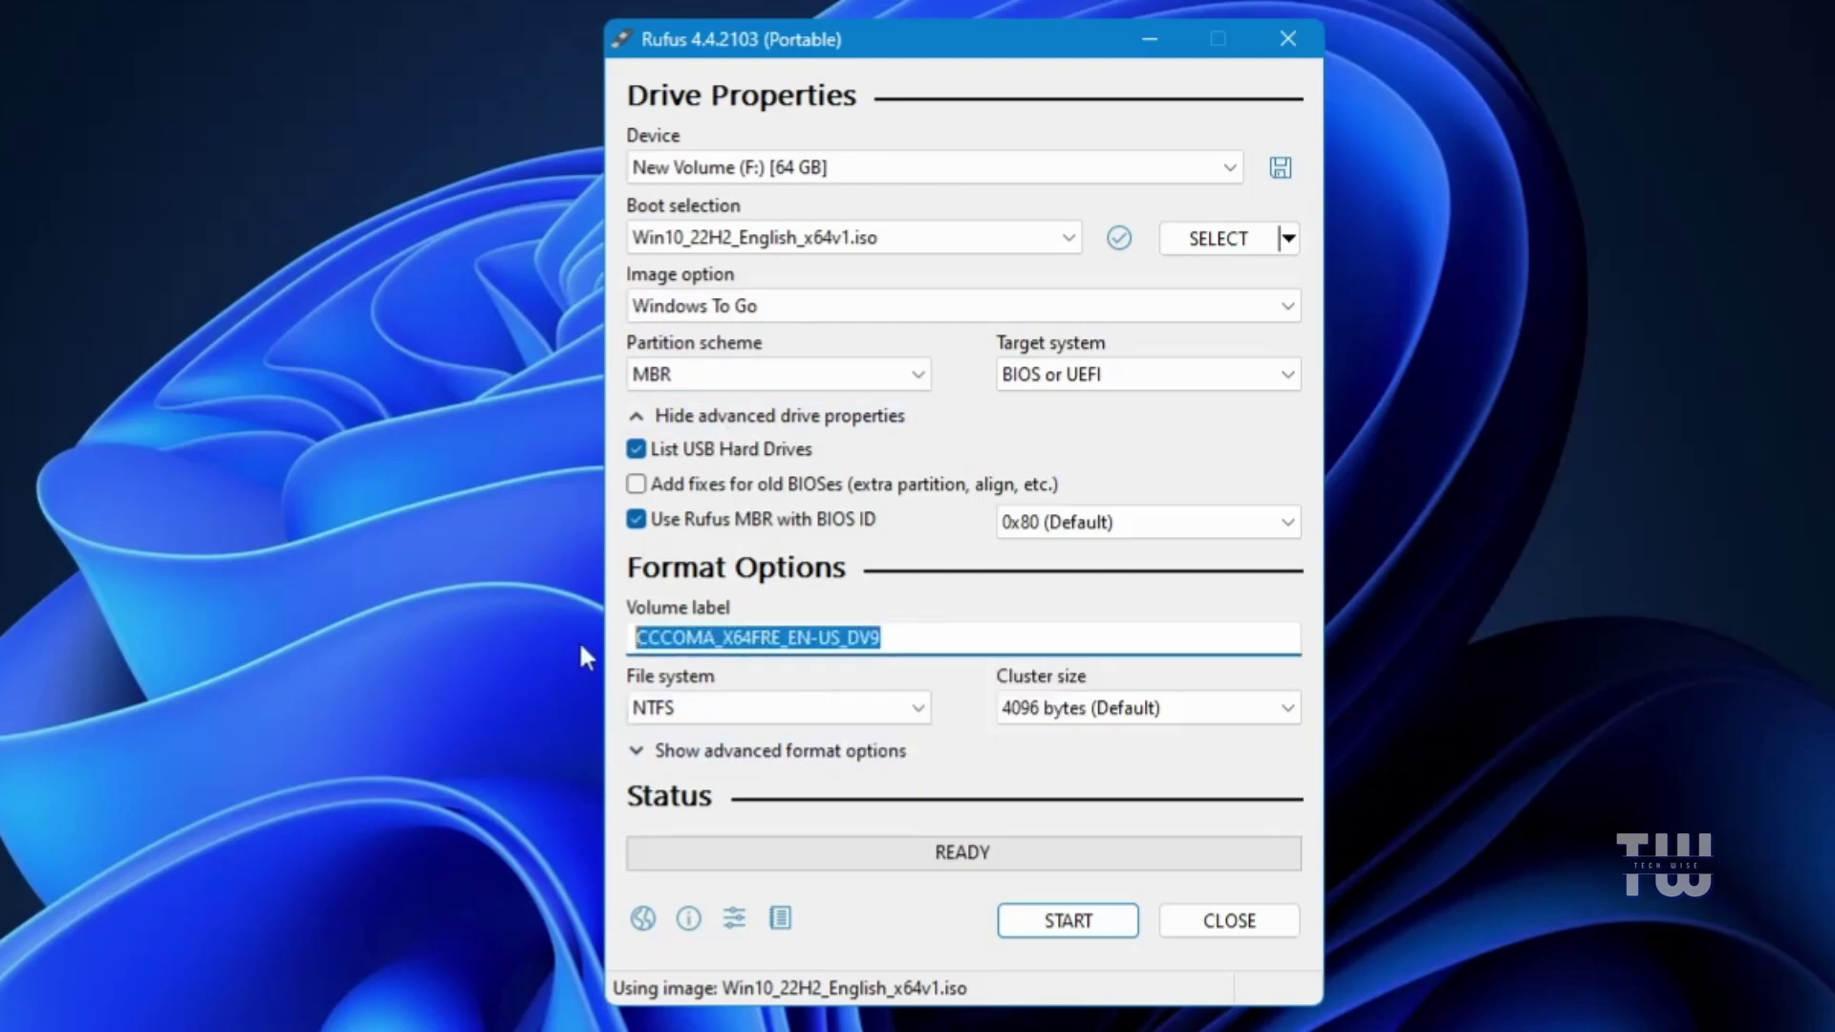
{"action": "type", "text": "Win "}
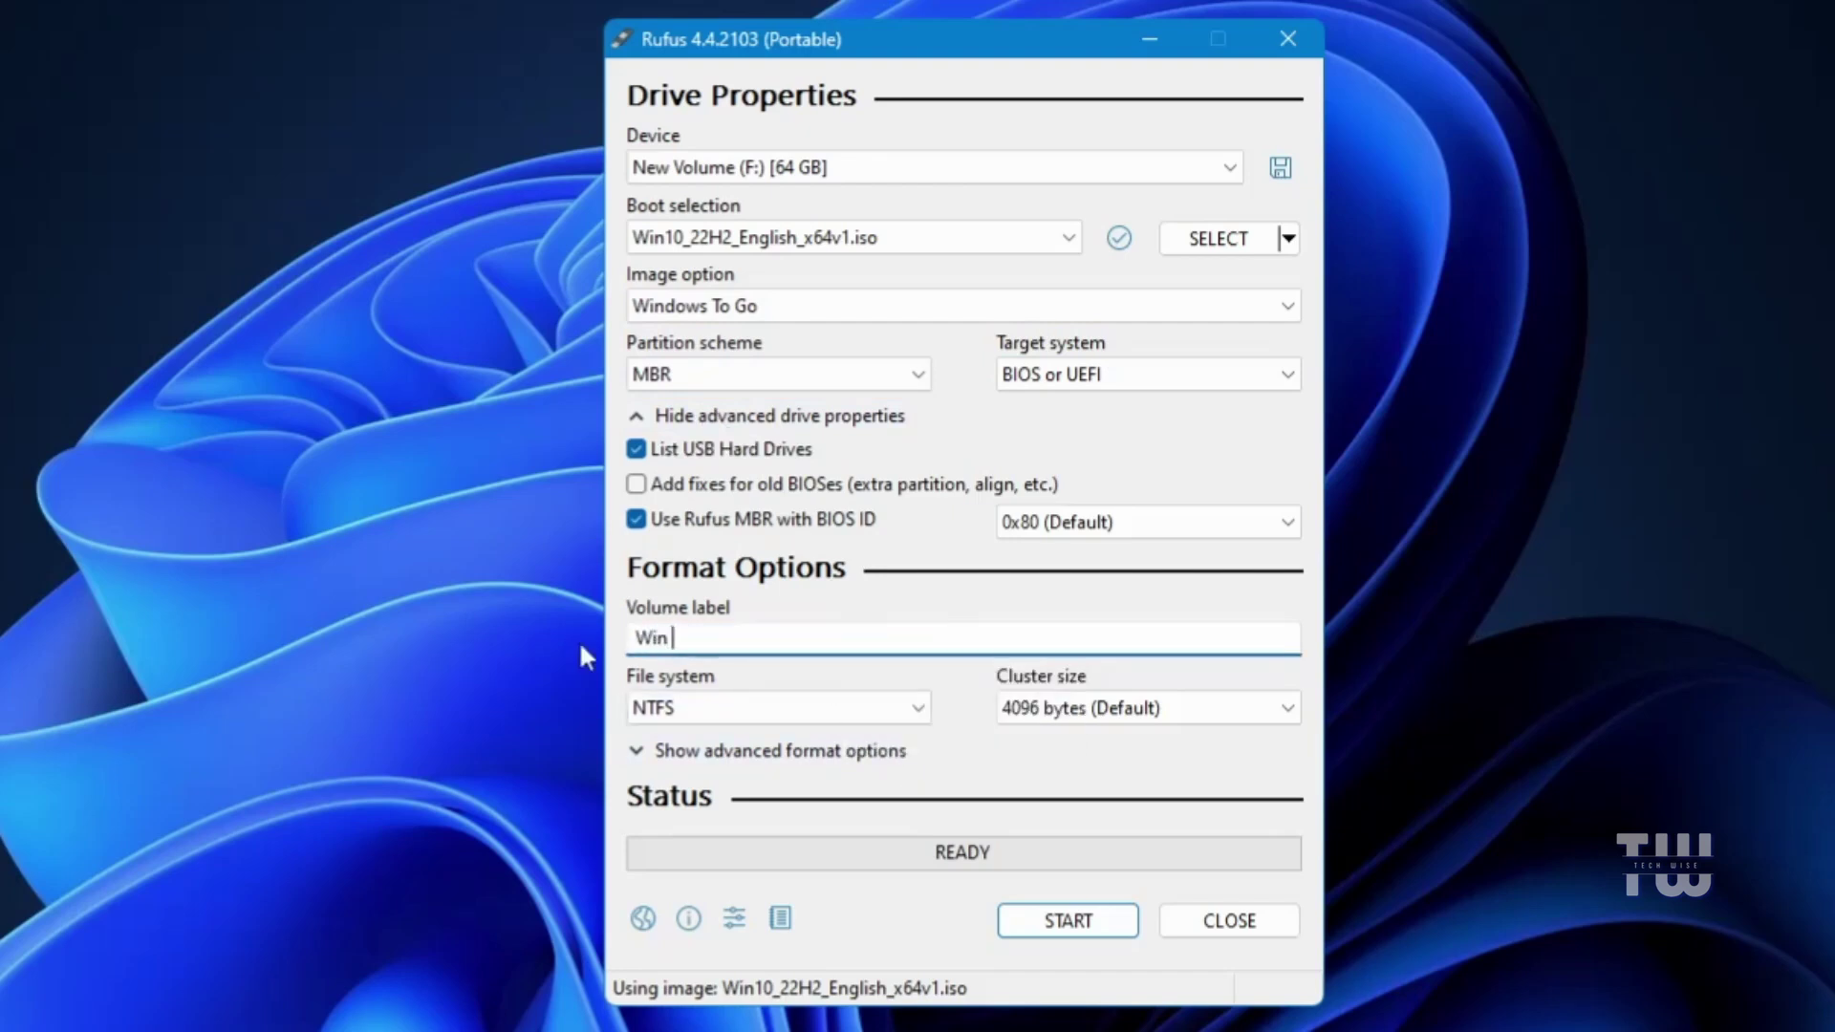
{"action": "type", "text": "10 Portable"}
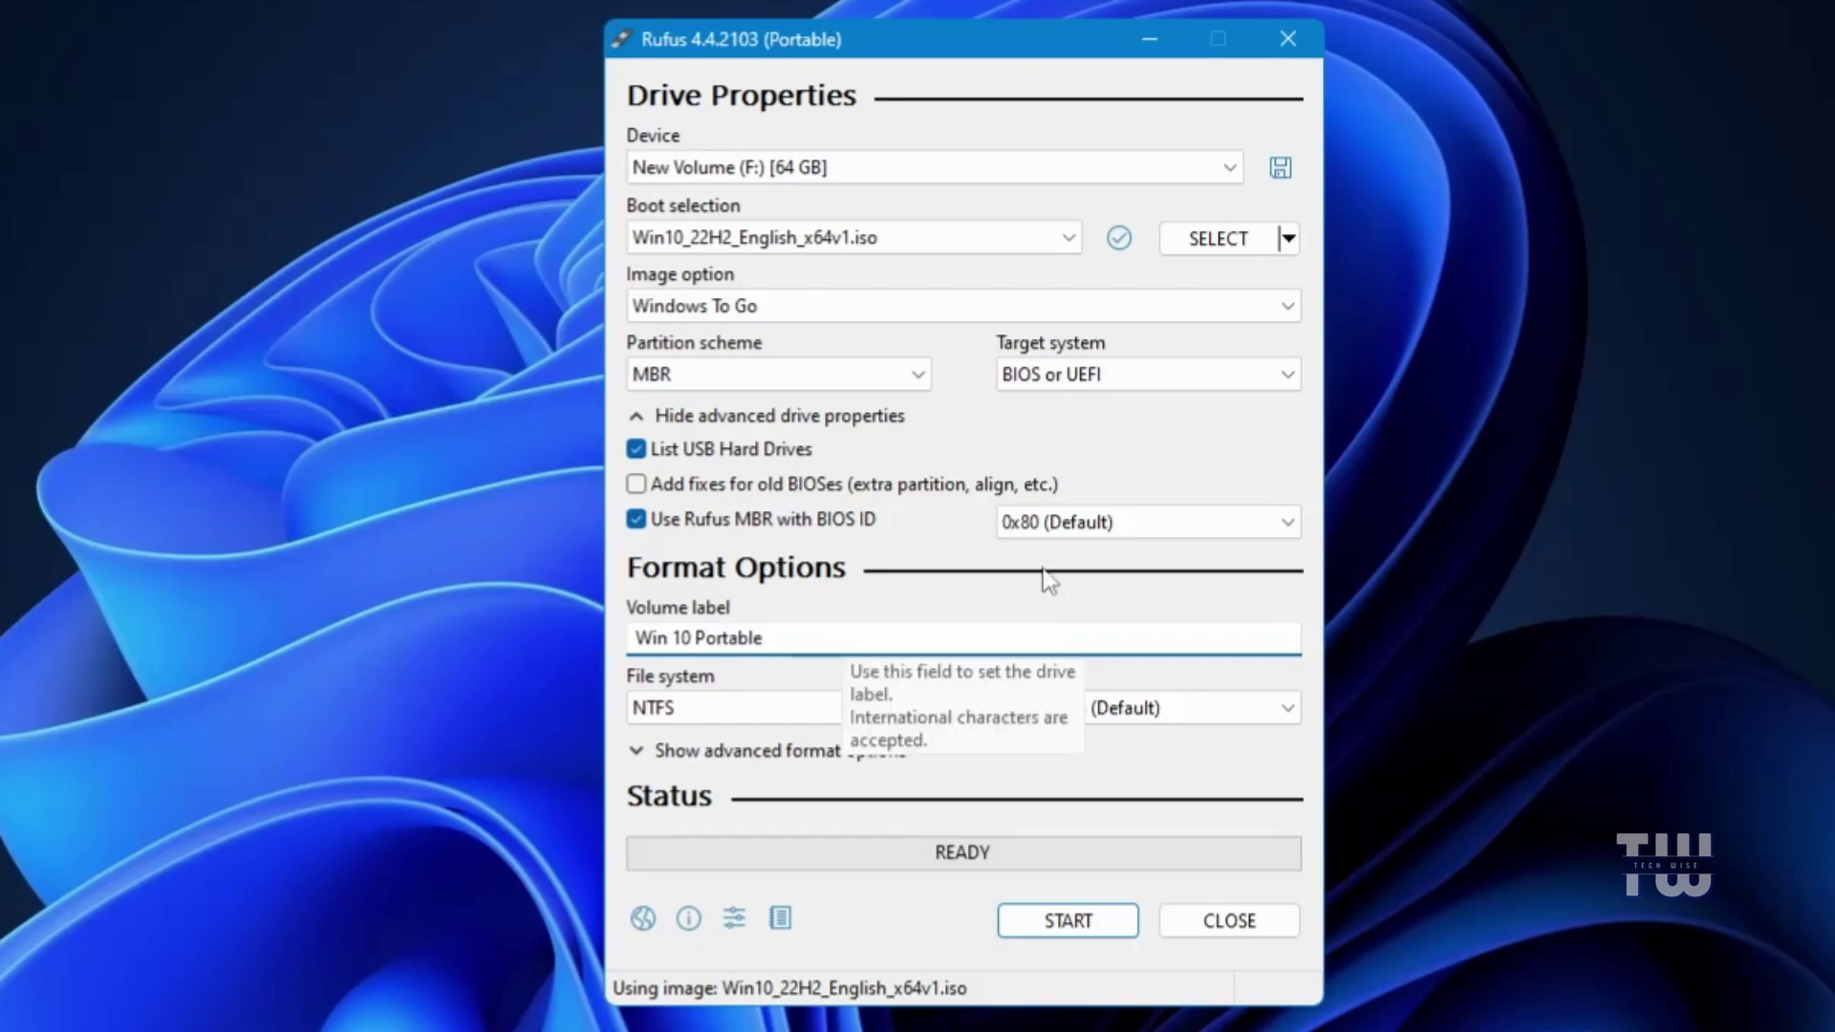
{"action": "left_click", "coordinate": [1059, 929]}
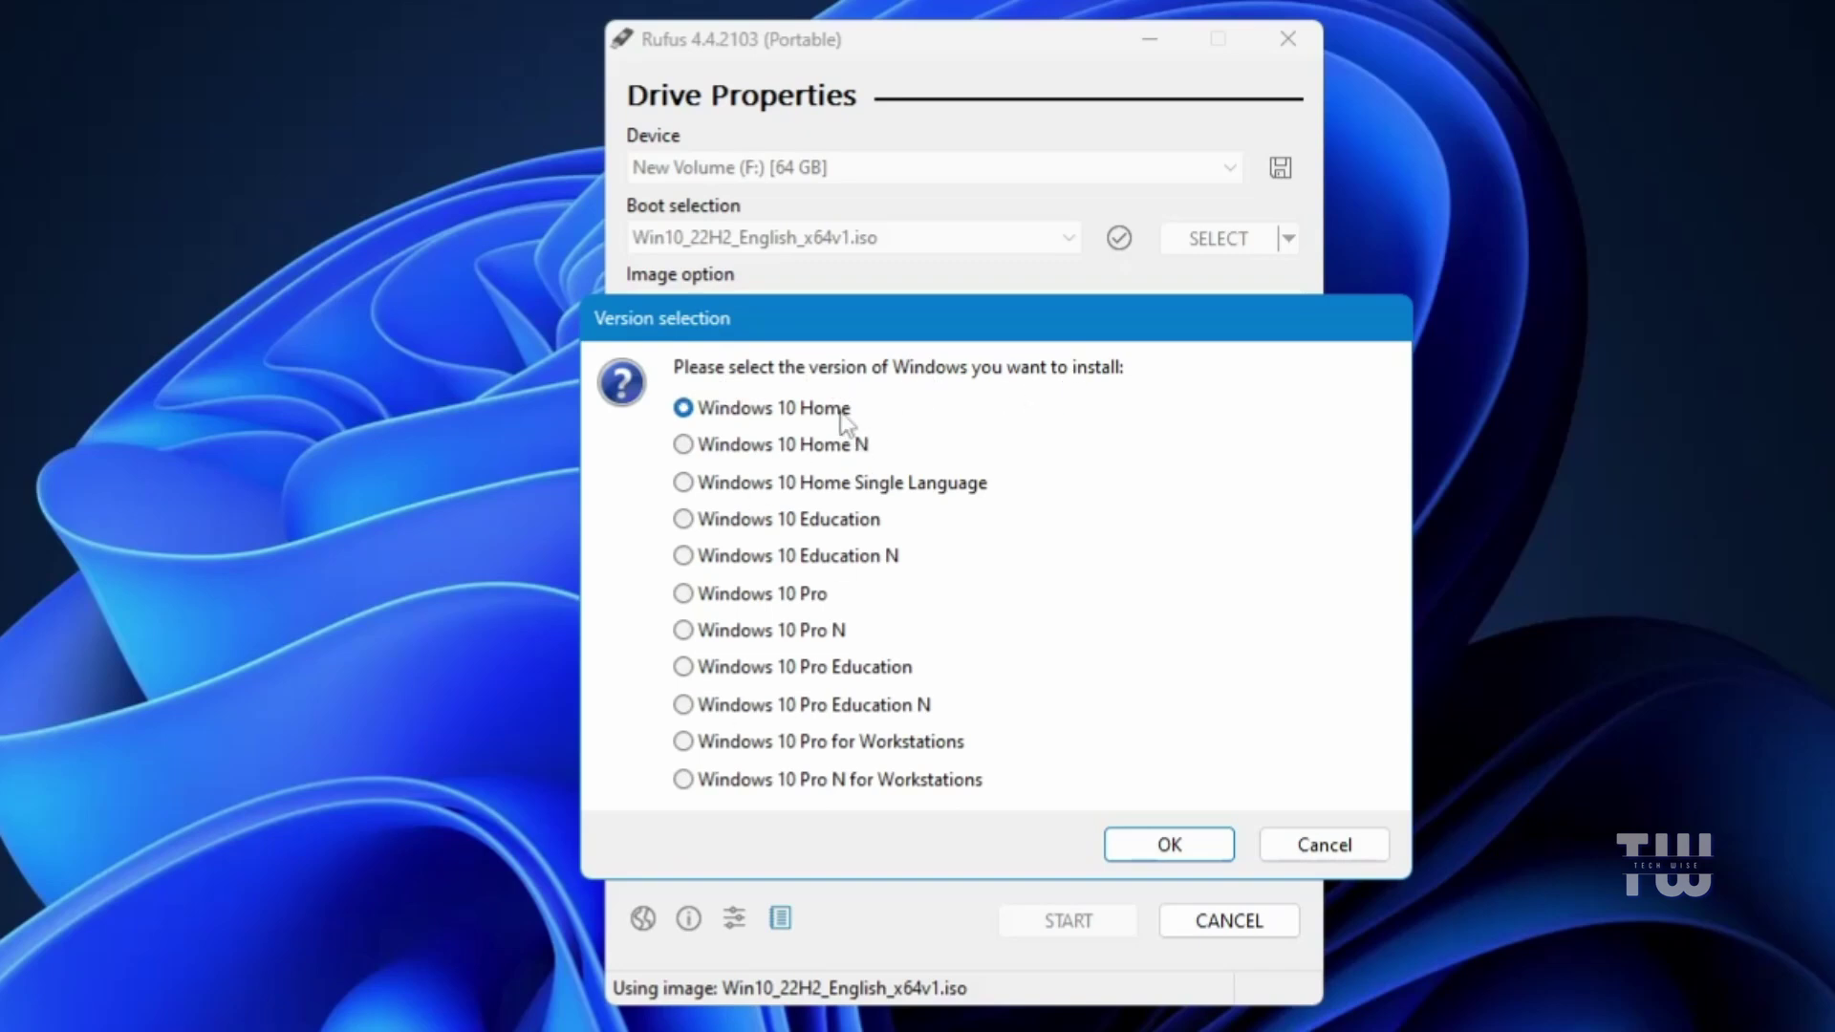
{"action": "left_click", "coordinate": [684, 594]}
{"action": "left_click", "coordinate": [1175, 845]}
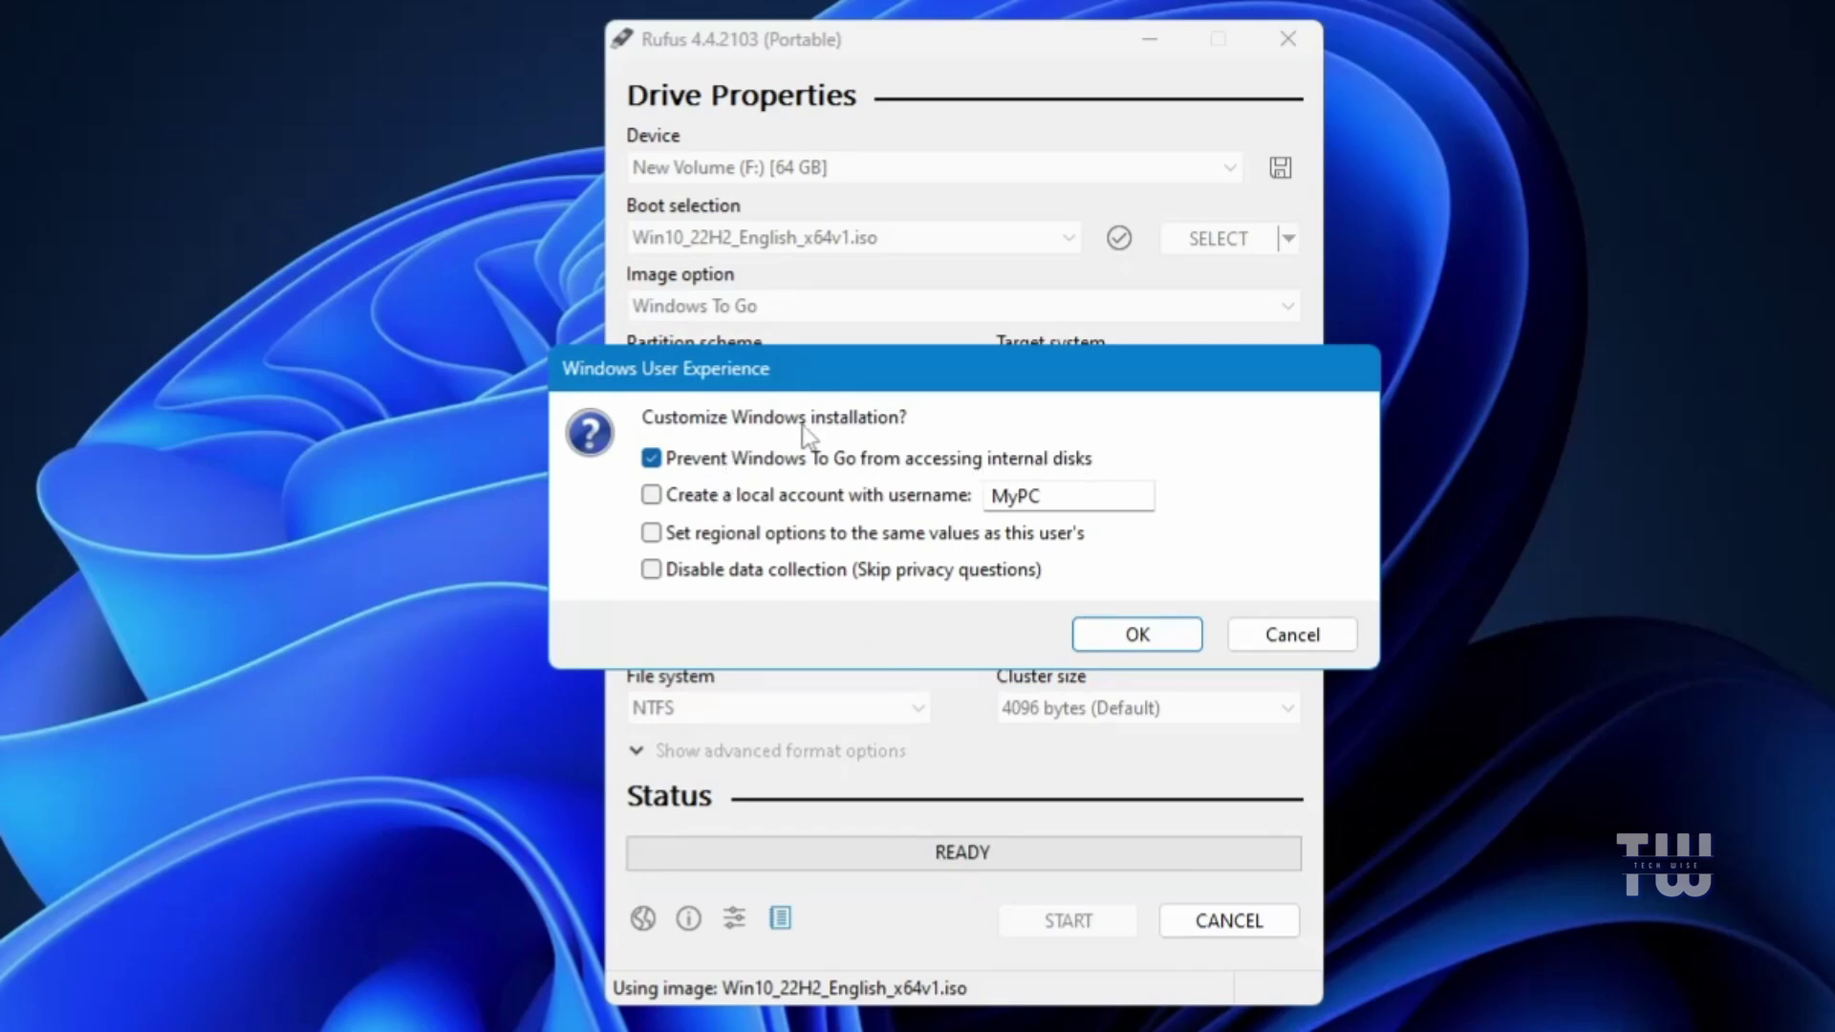
Allow access to internal disks and create a local account named TechWise
{"action": "left_click", "coordinate": [651, 469]}
{"action": "left_click", "coordinate": [652, 495]}
{"action": "left_click", "coordinate": [1038, 495]}
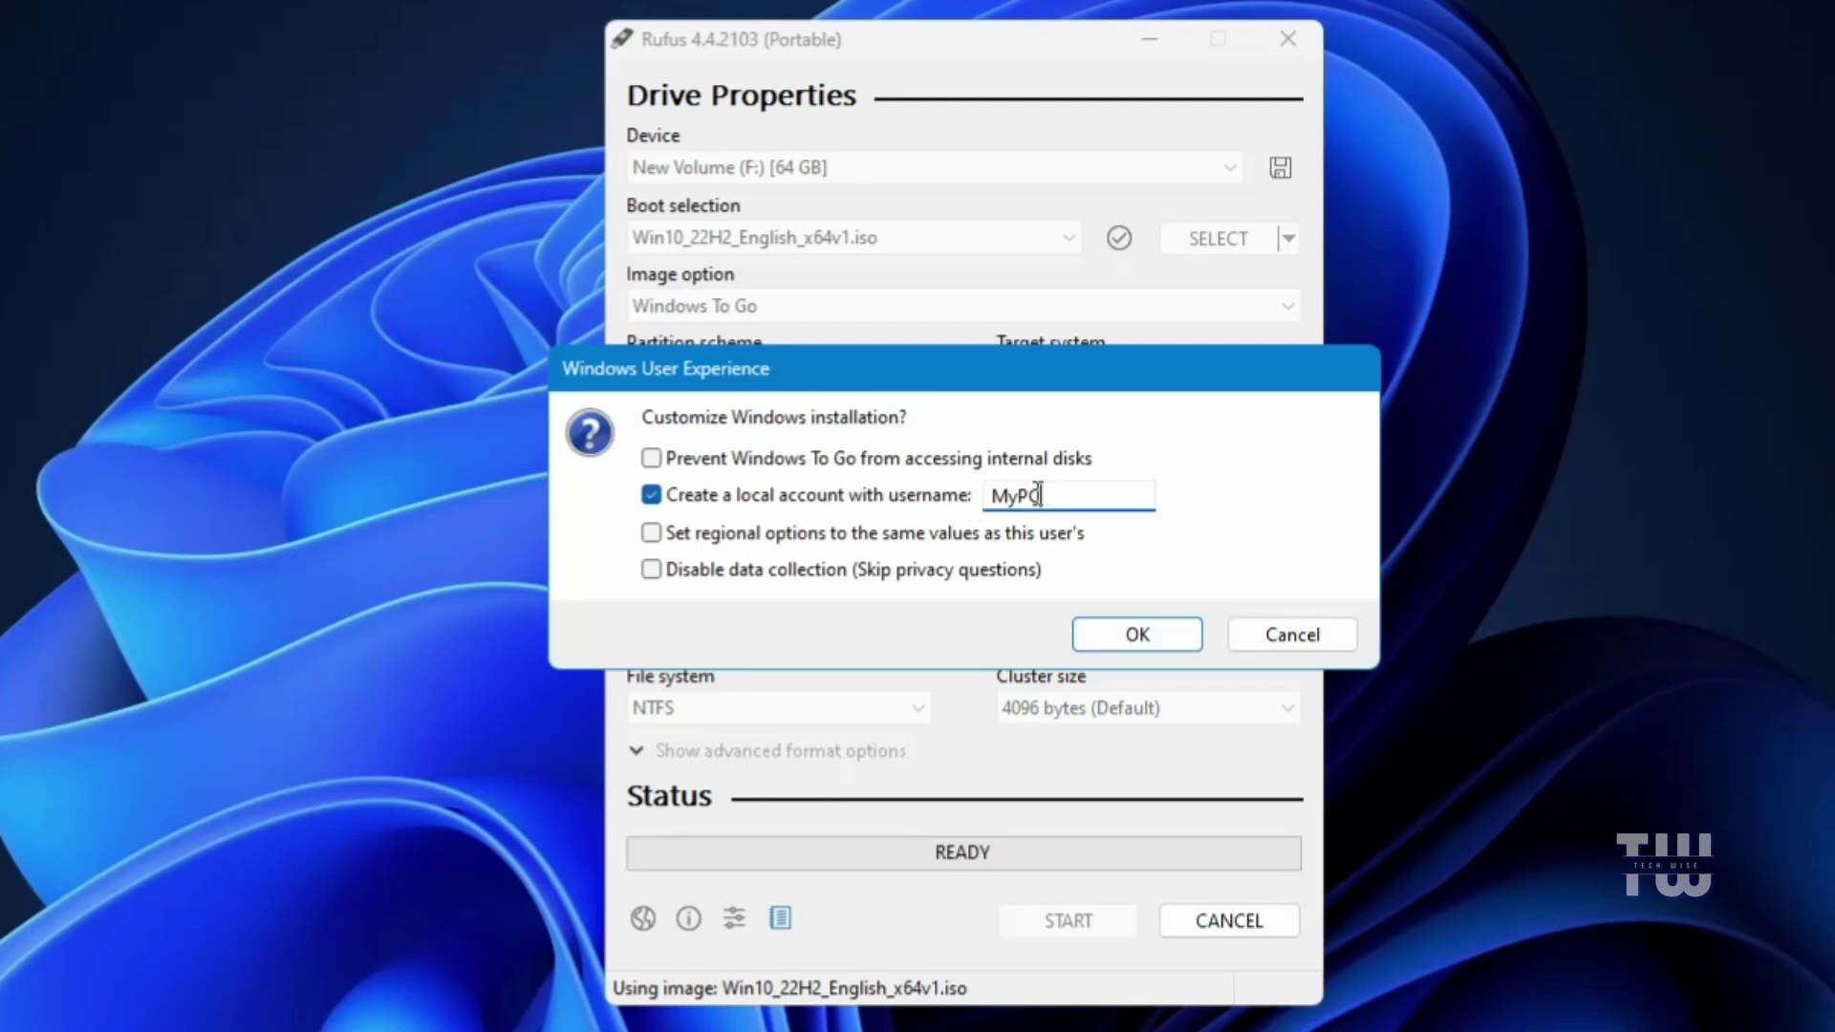
{"action": "left_click_drag", "start_coordinate": [1037, 495], "coordinate": [987, 499]}
{"action": "key", "text": "BackSpace"}
{"action": "type", "text": "TechWise"}
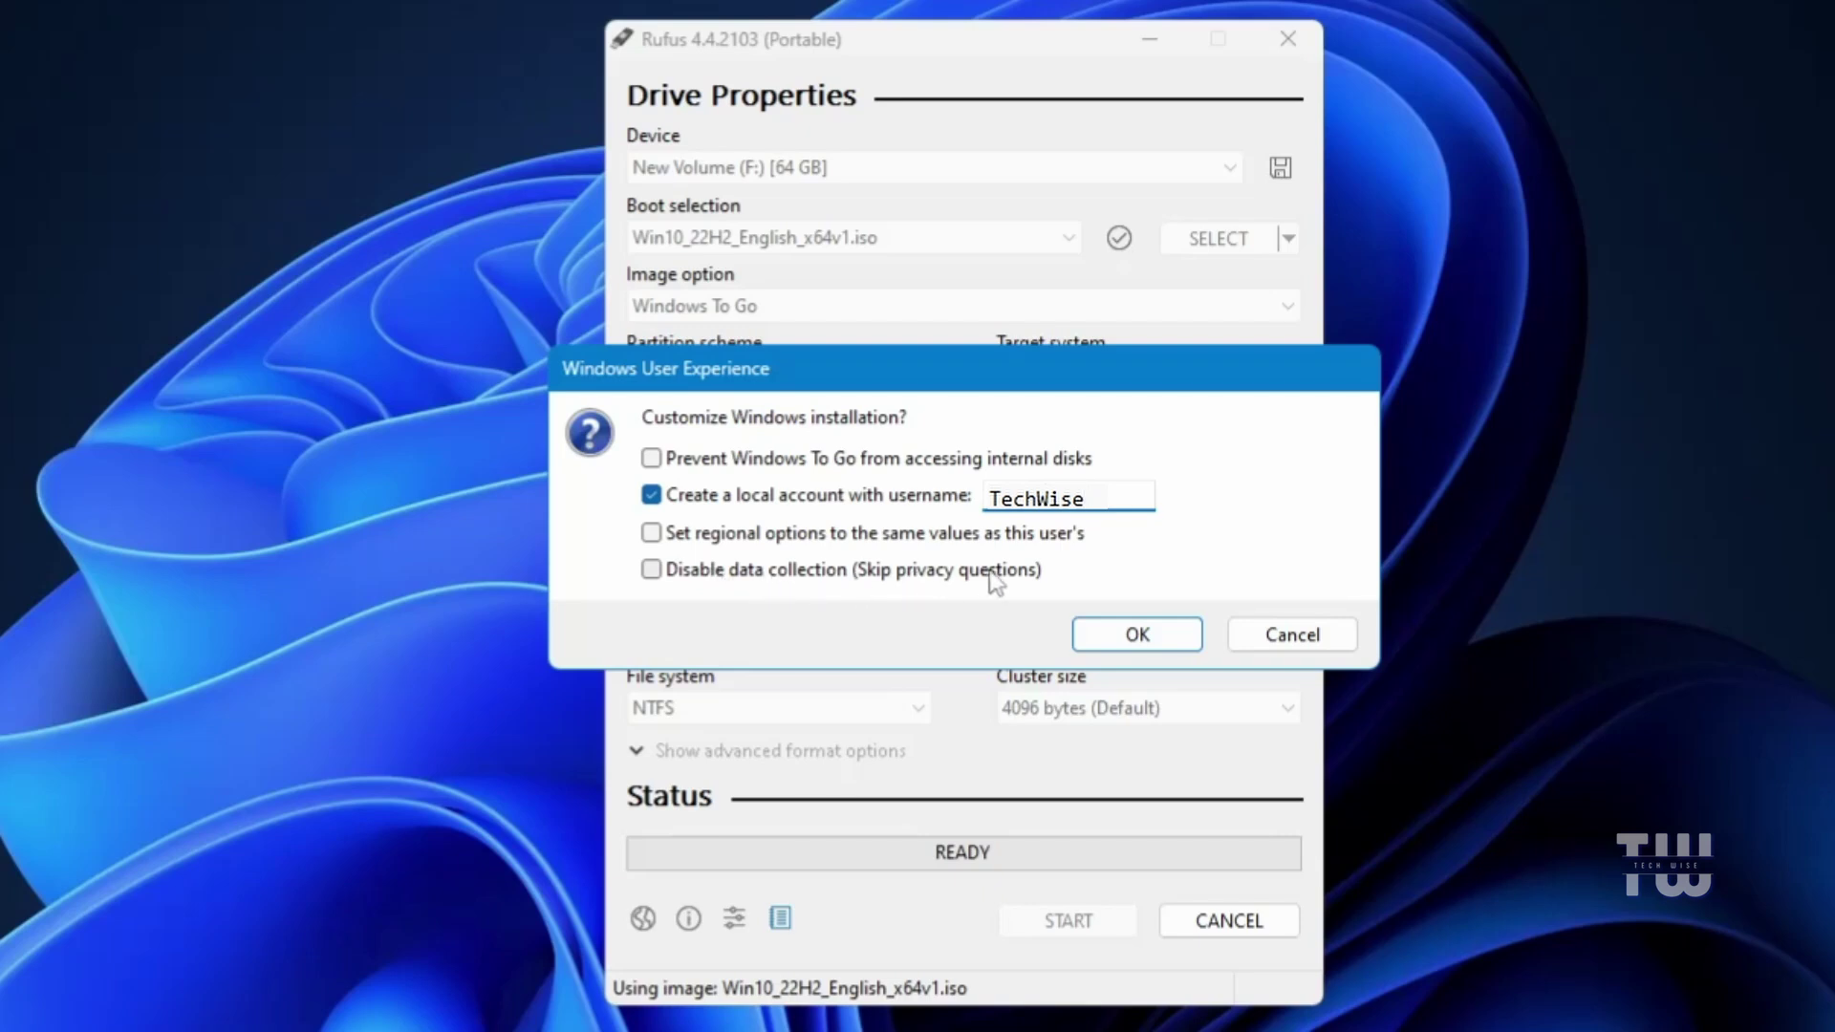
Copy regional settings, skip data-collection questions, and confirm erasing the drive to write it
{"action": "left_click", "coordinate": [778, 538]}
{"action": "left_click", "coordinate": [779, 570]}
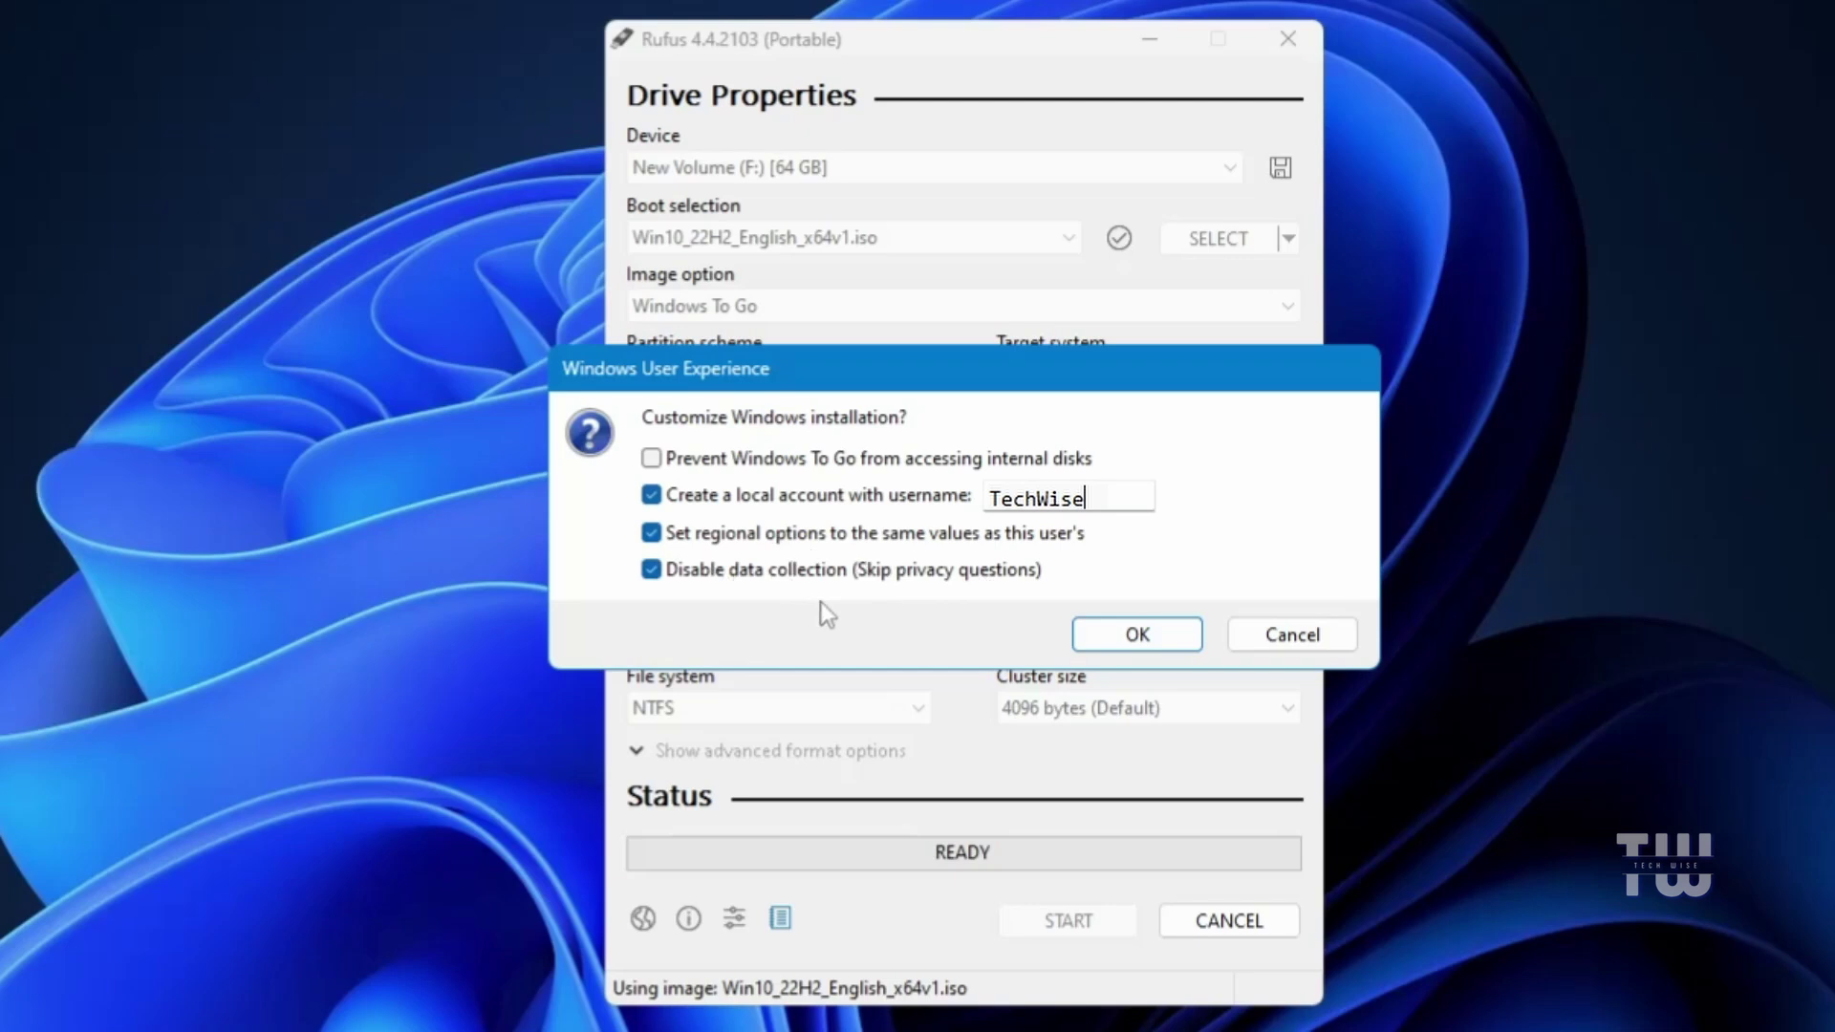
{"action": "left_click", "coordinate": [1147, 640]}
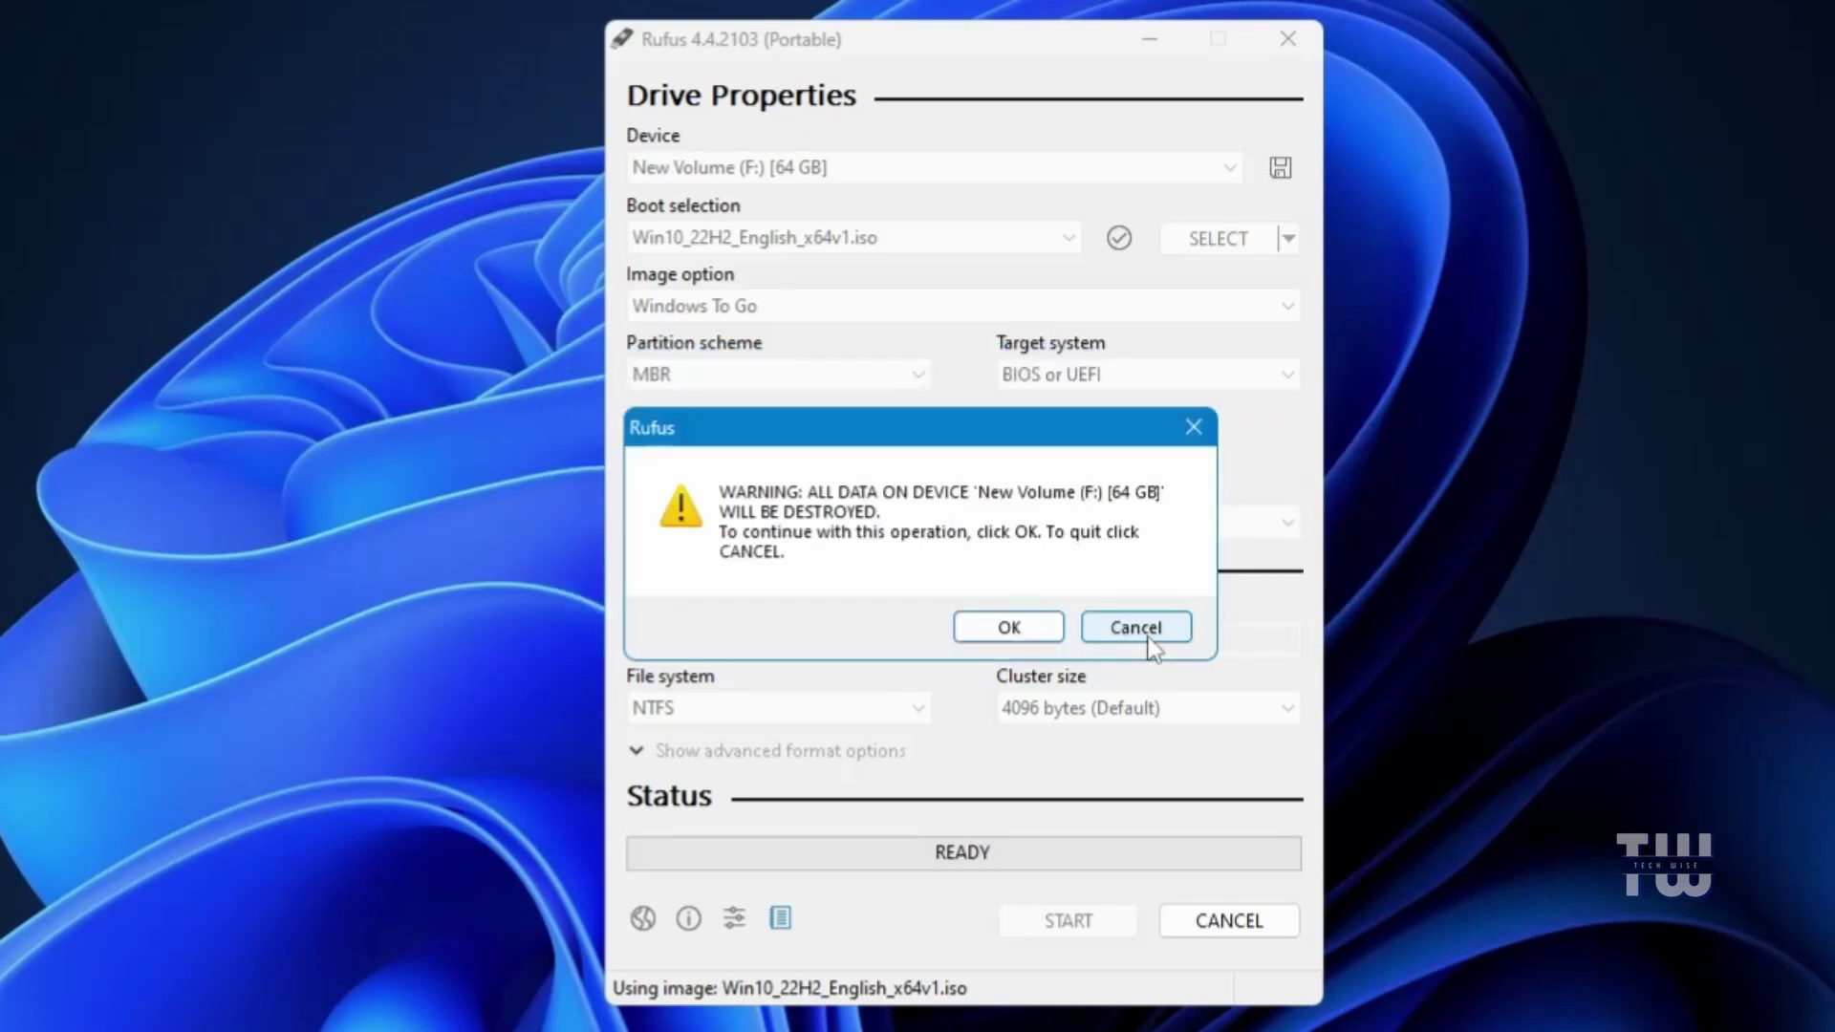
{"action": "left_click", "coordinate": [1019, 629]}
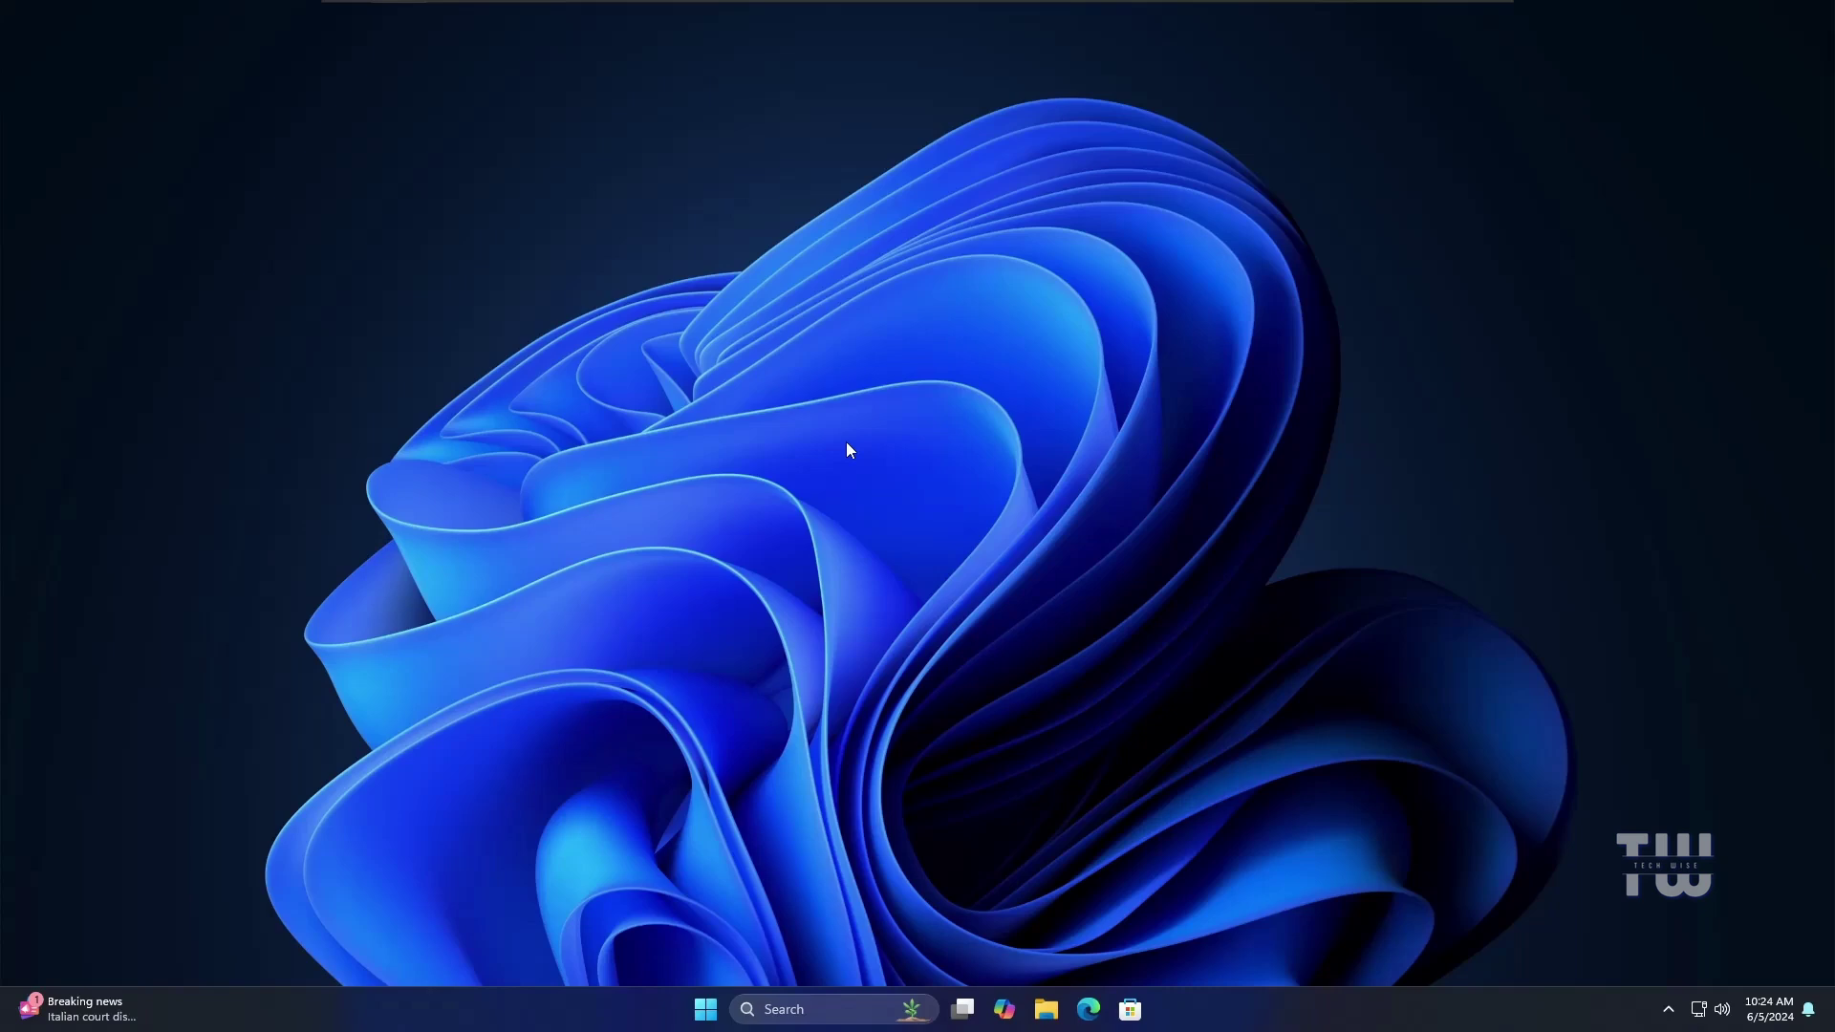
Restart Windows and boot from the EFI USB Device entry in VMware Boot Manager
{"action": "left_click", "coordinate": [707, 1011]}
{"action": "left_click", "coordinate": [1155, 945]}
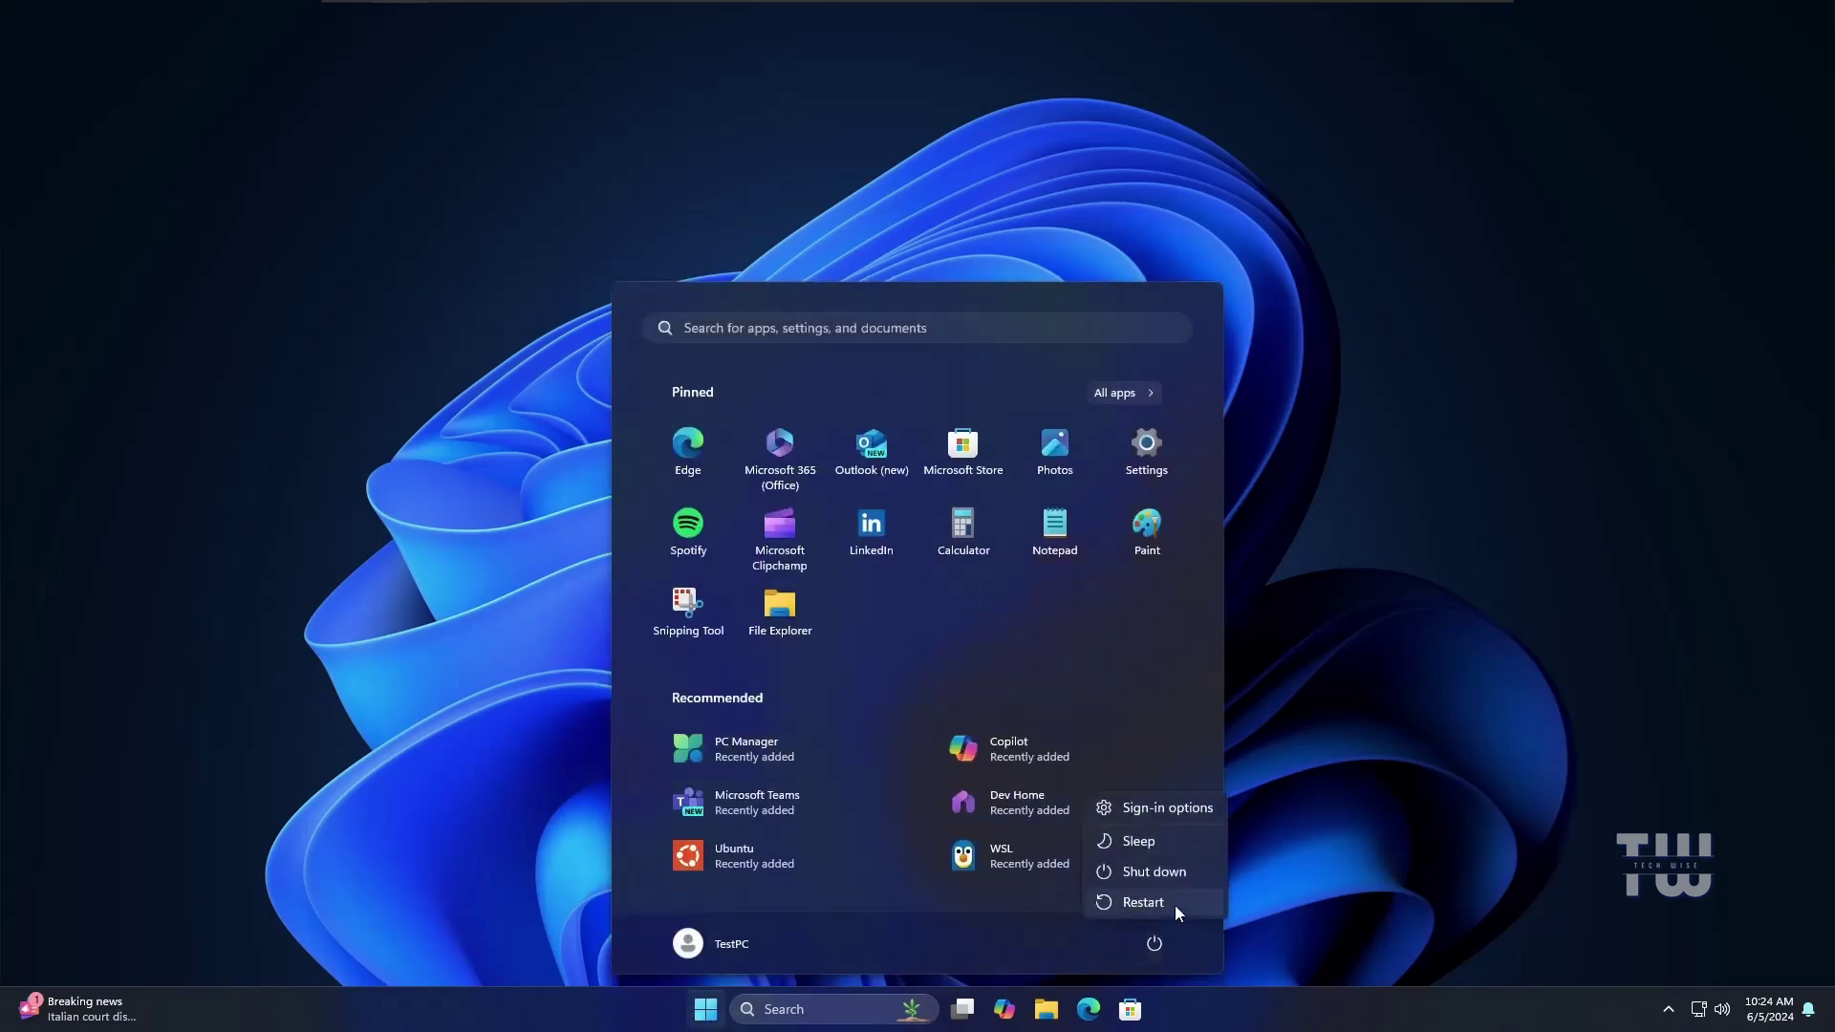
{"action": "left_click", "coordinate": [1143, 902]}
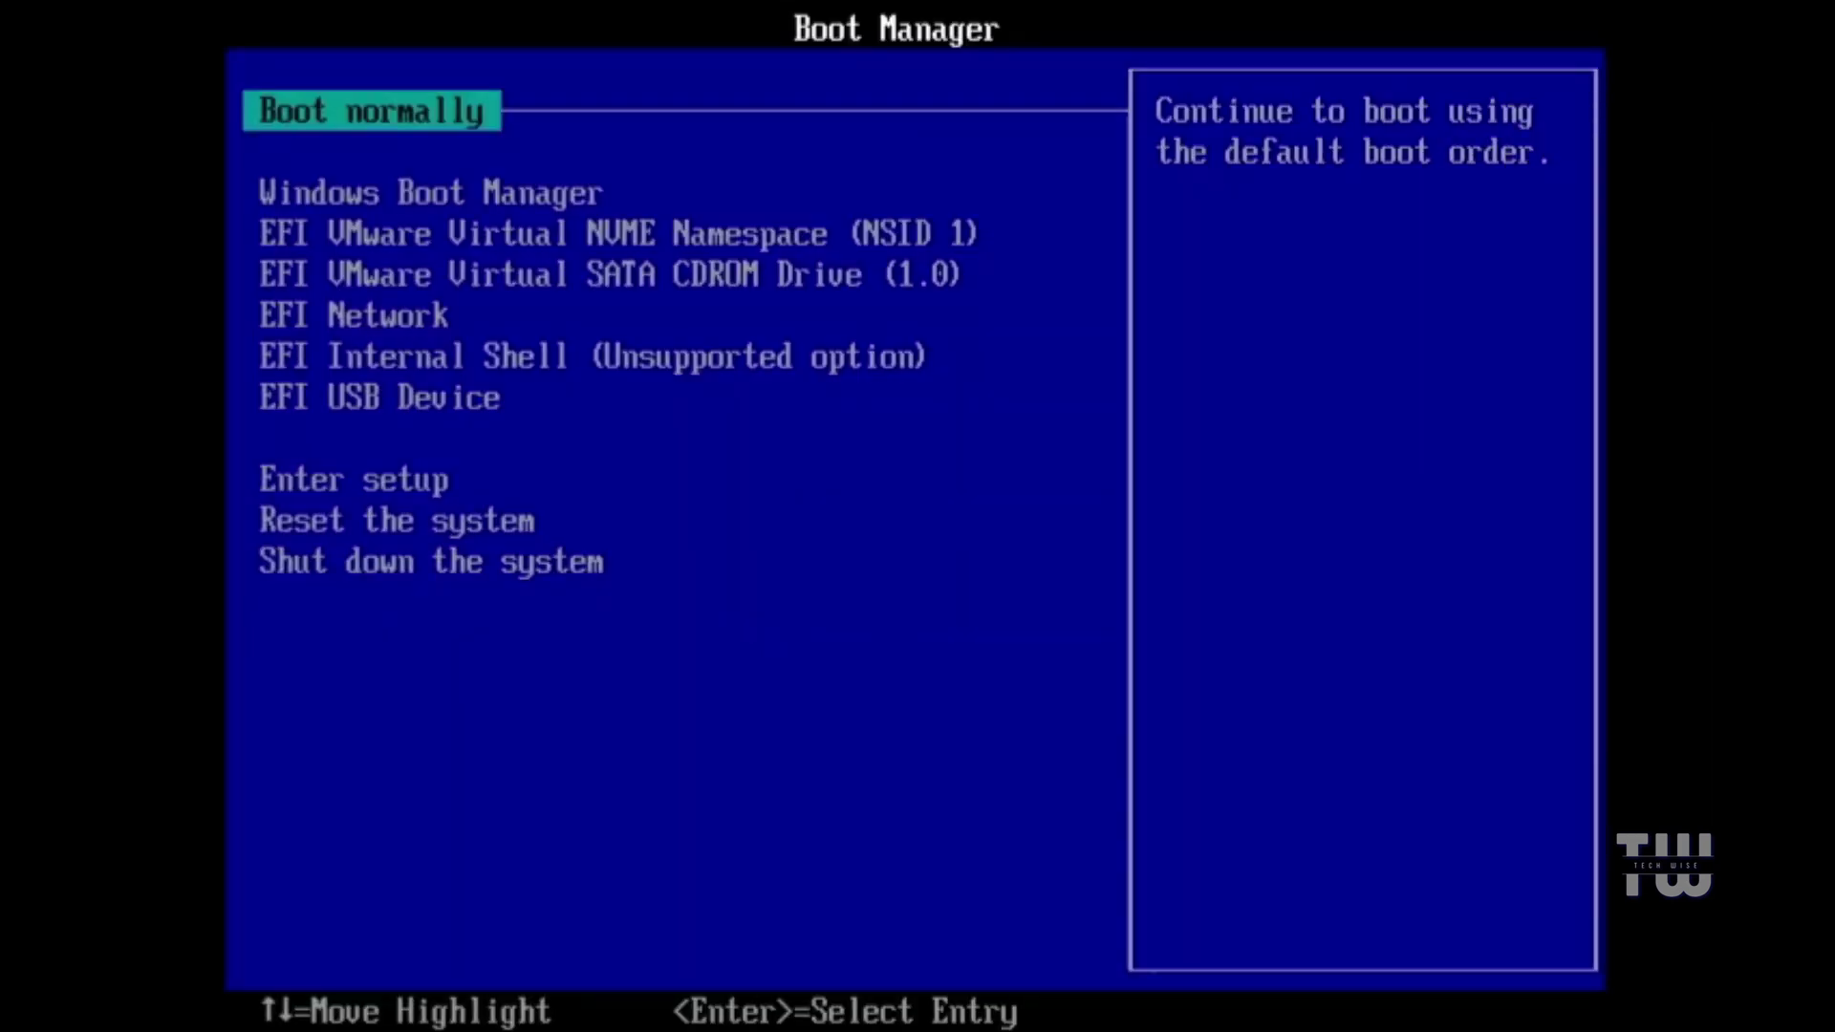
{"action": "key", "text": "Down"}
{"action": "key", "text": "Down"}
{"action": "key", "text": "Down"}
{"action": "key", "text": "Down"}
{"action": "key", "text": "Down"}
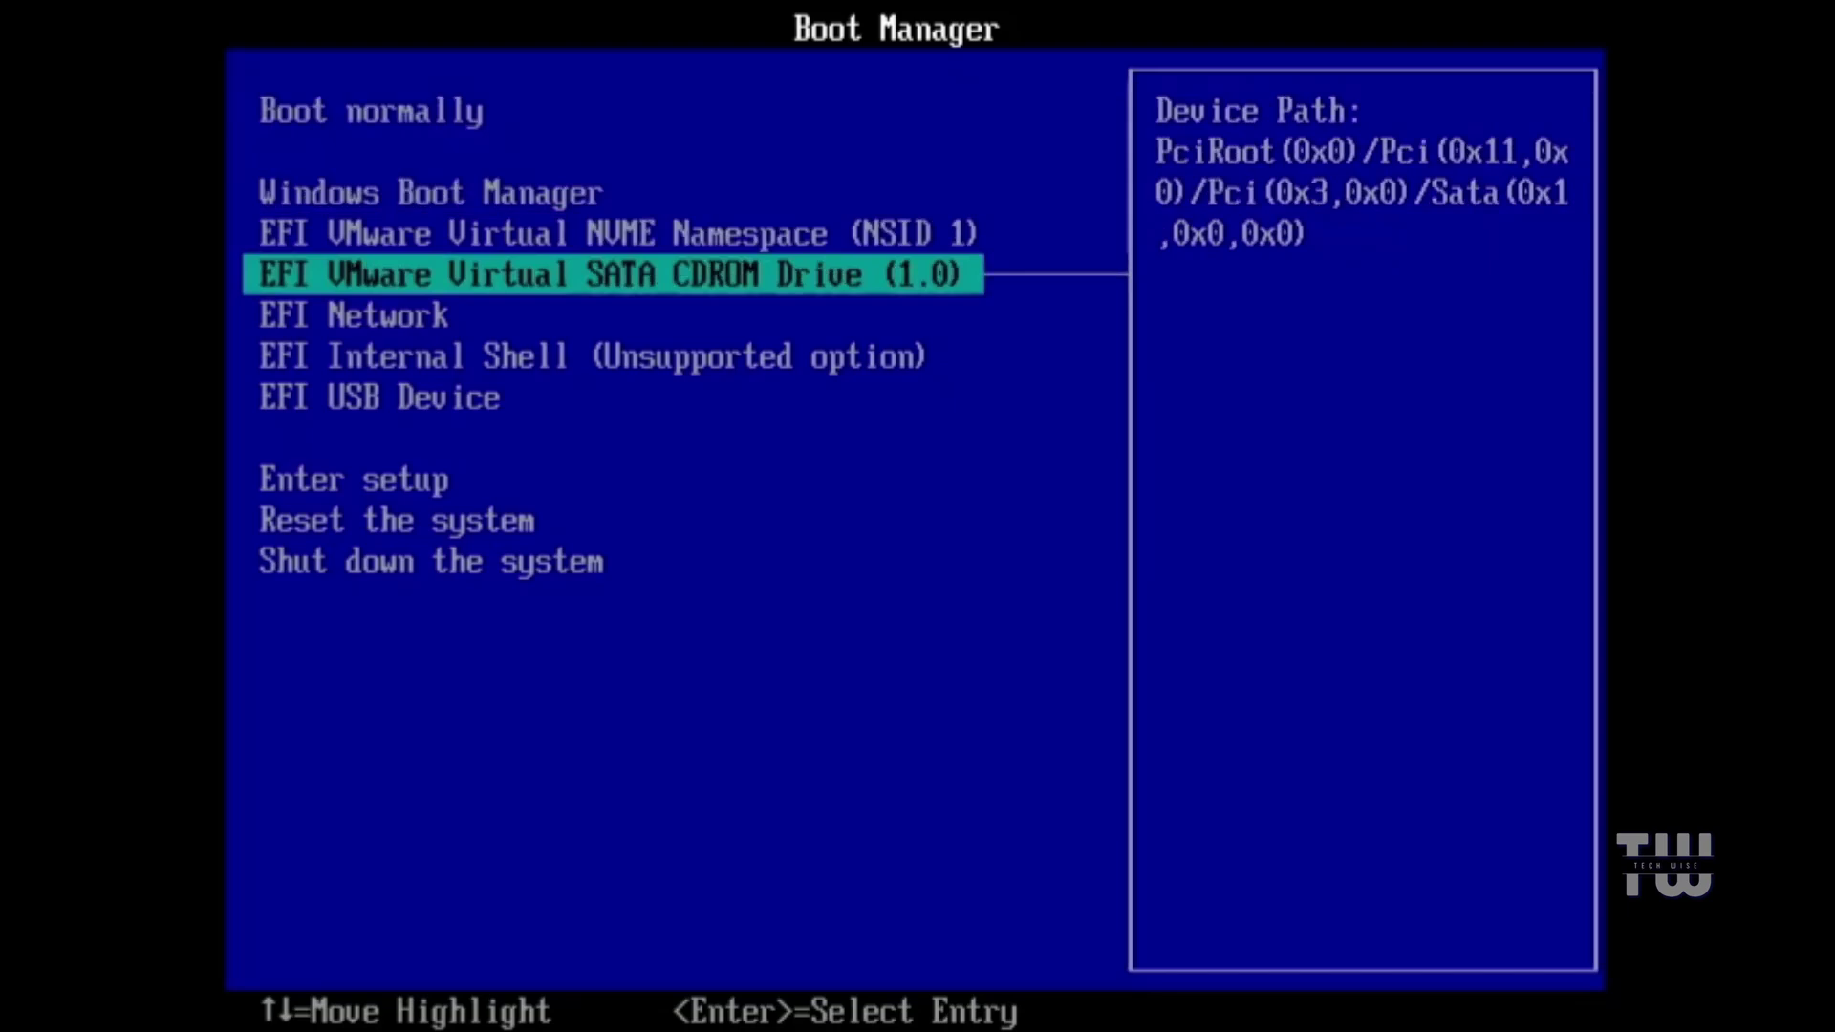
{"action": "key", "text": "Down"}
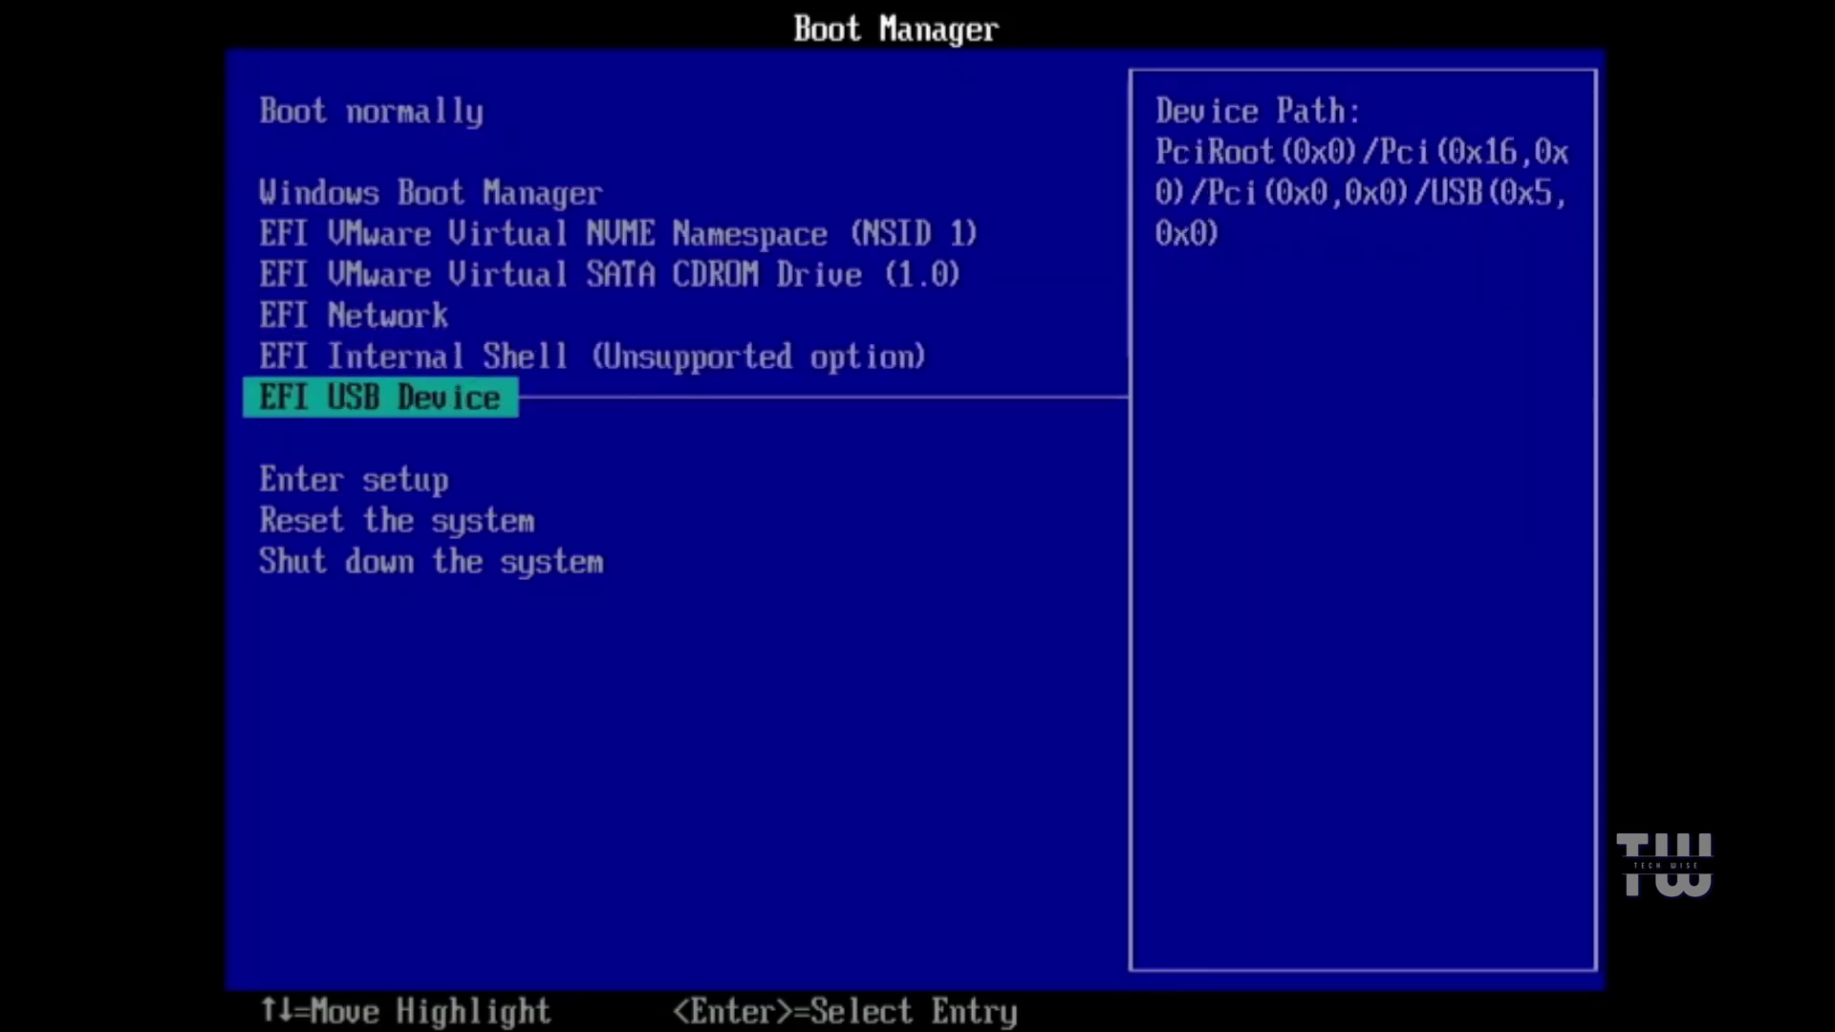
{"action": "key", "text": "Return"}
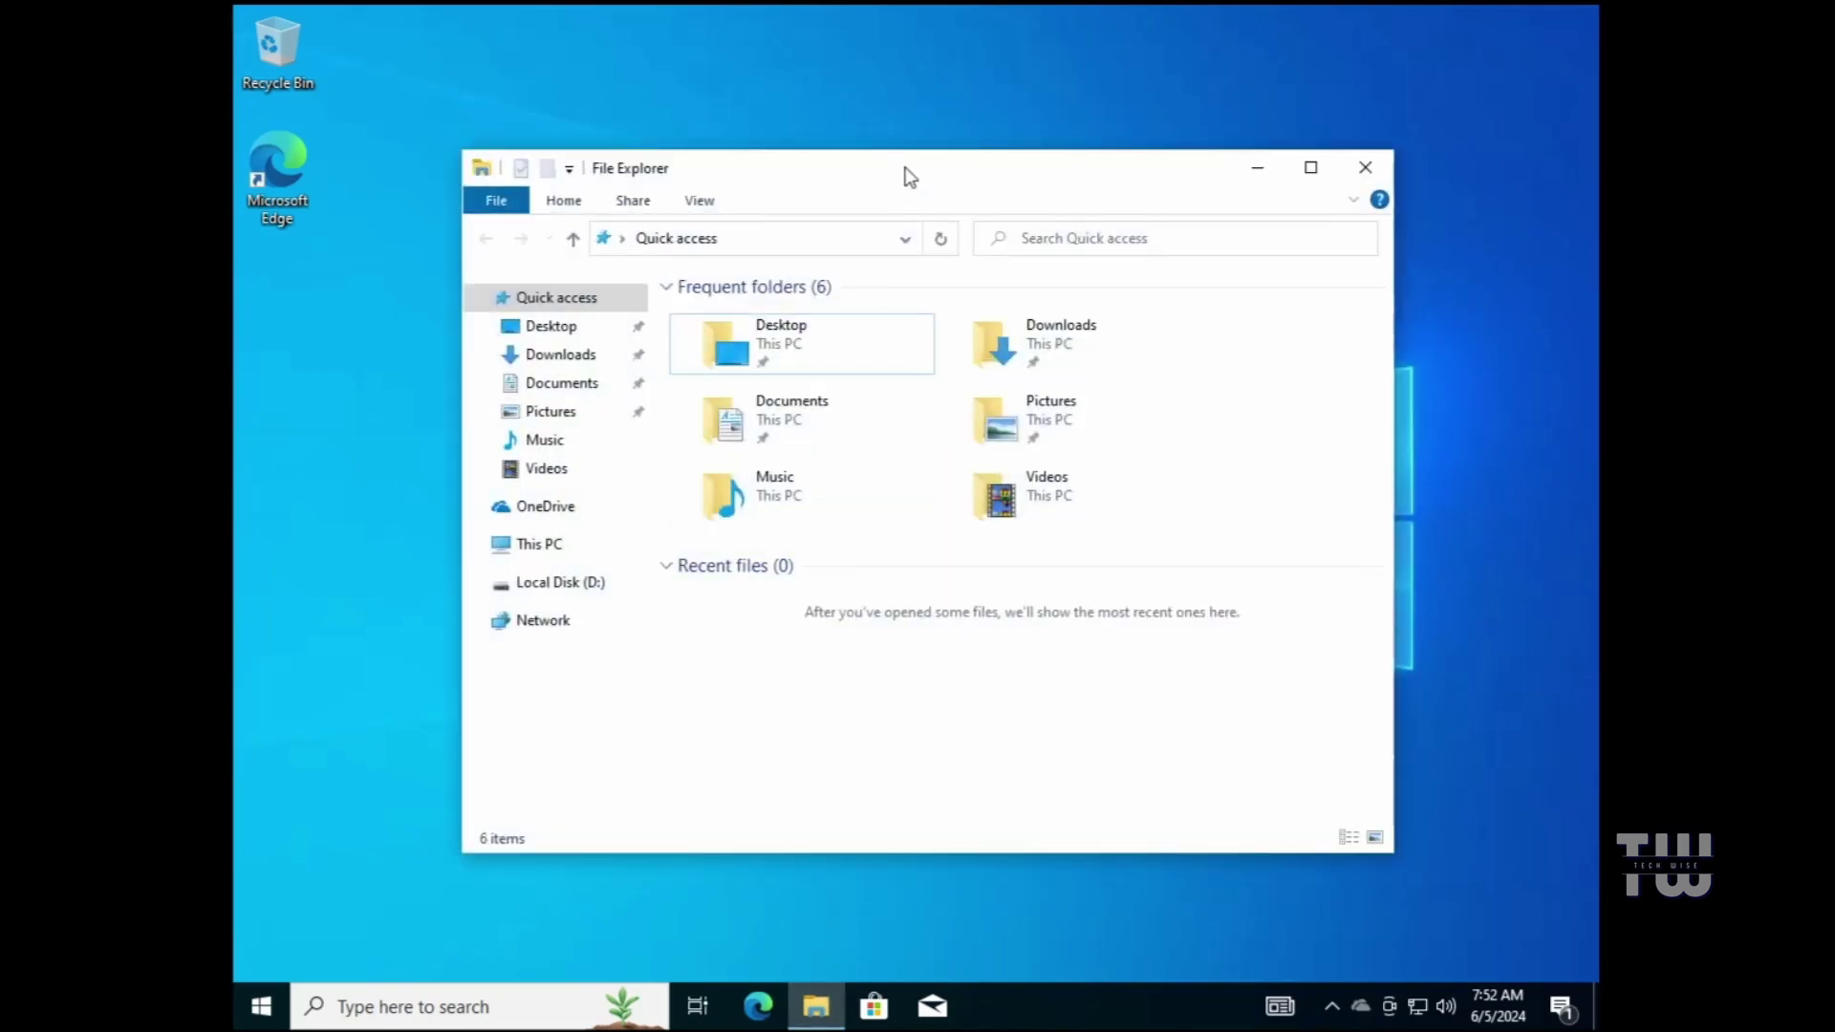
In Documents, create a new folder named Test 1
{"action": "left_click", "coordinate": [533, 362]}
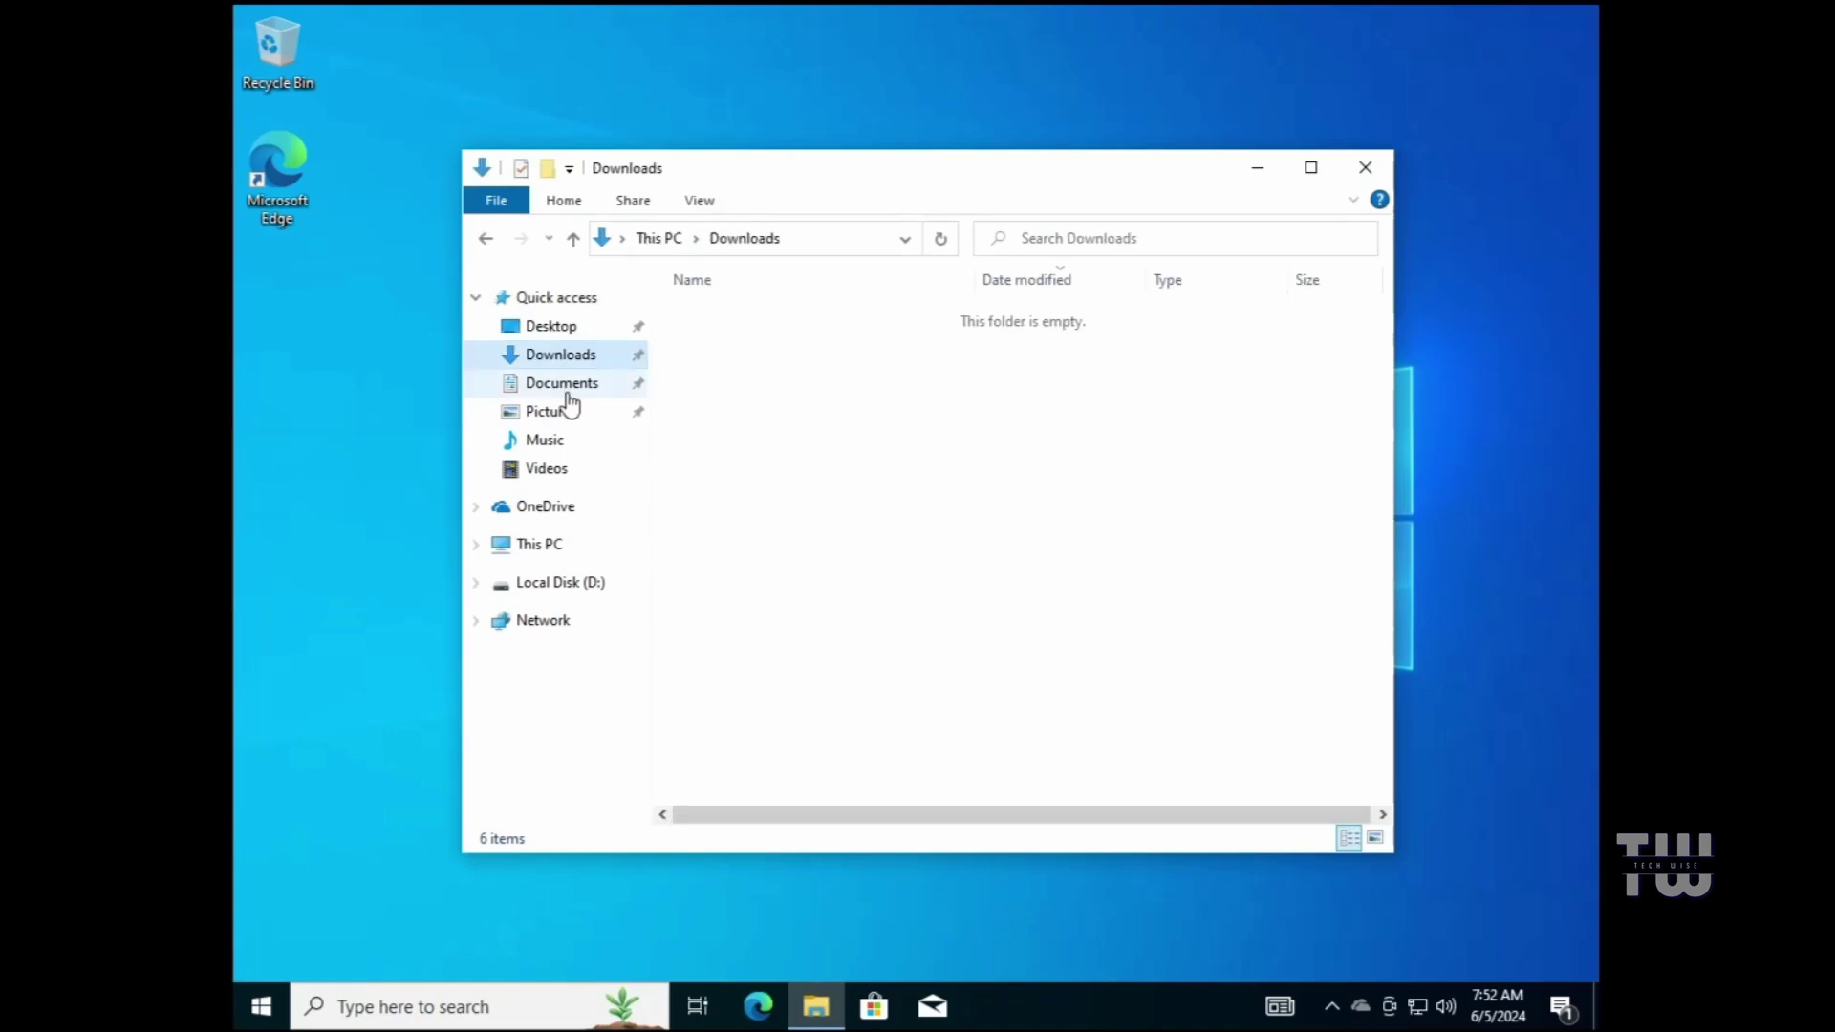
{"action": "left_click", "coordinate": [566, 387]}
{"action": "right_click", "coordinate": [855, 406]}
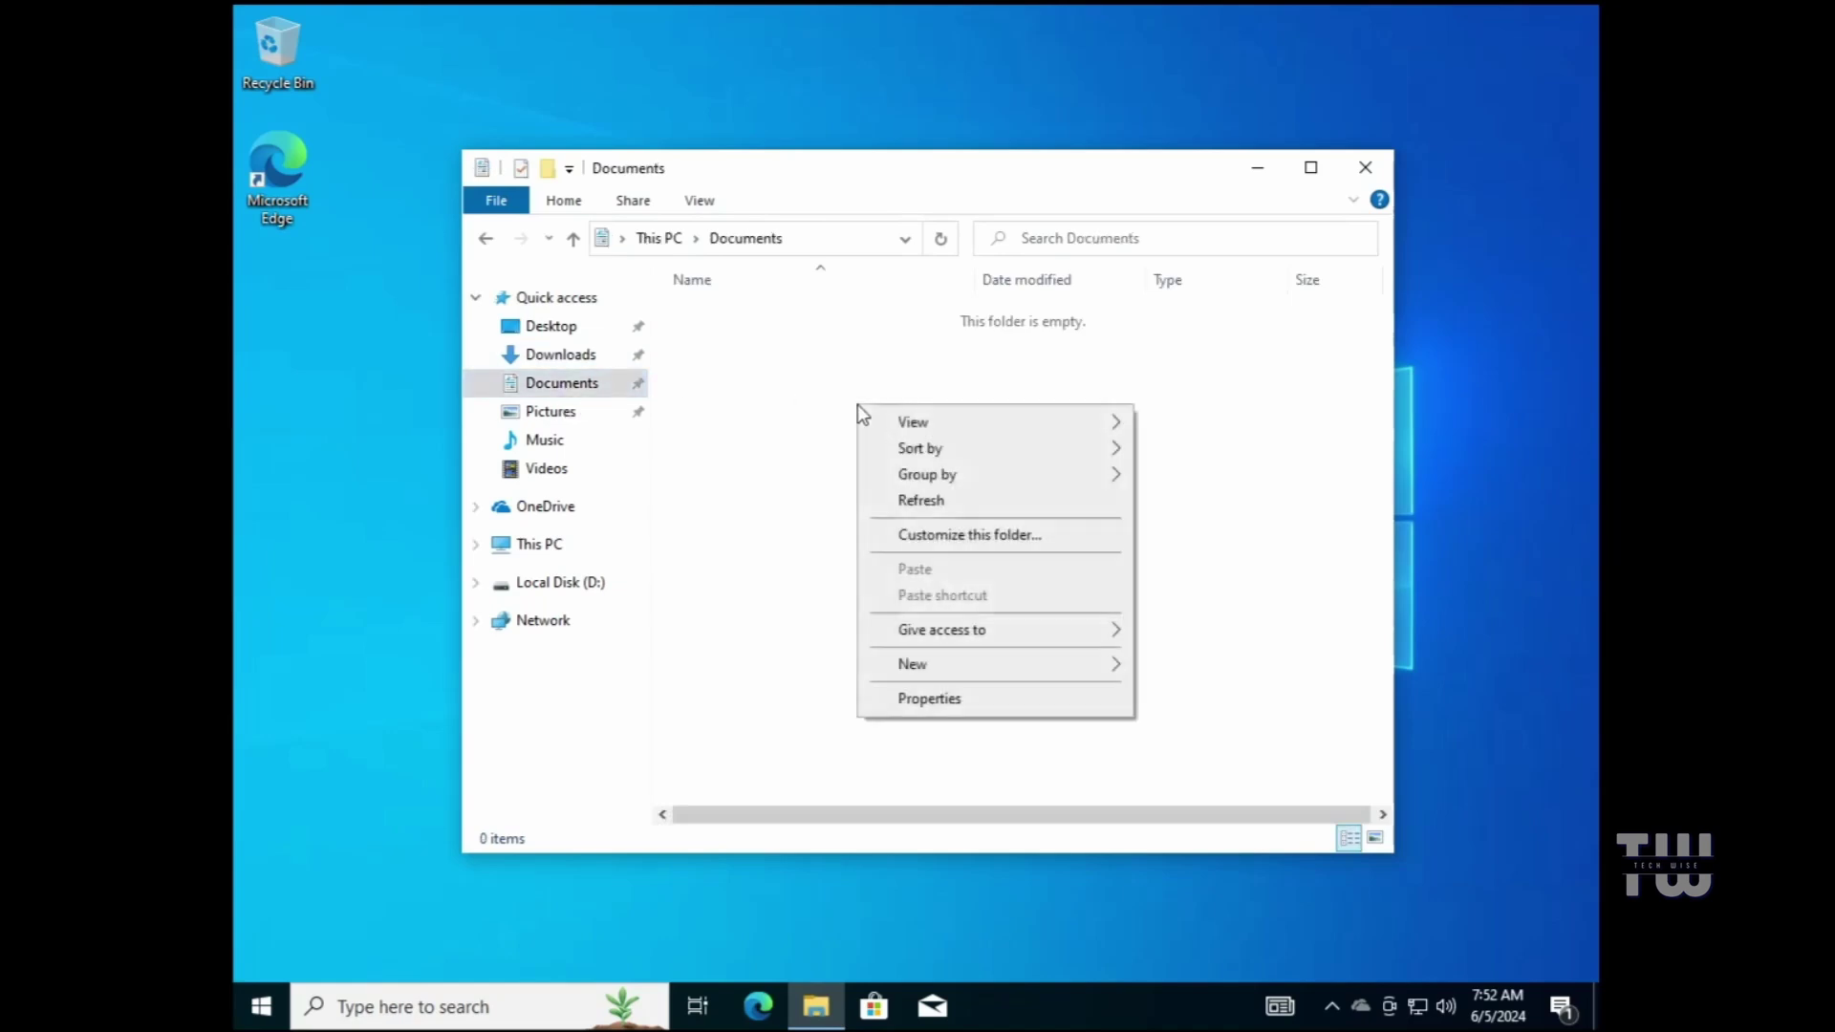
{"action": "mouse_move", "coordinate": [1006, 680]}
{"action": "left_click", "coordinate": [1159, 660]}
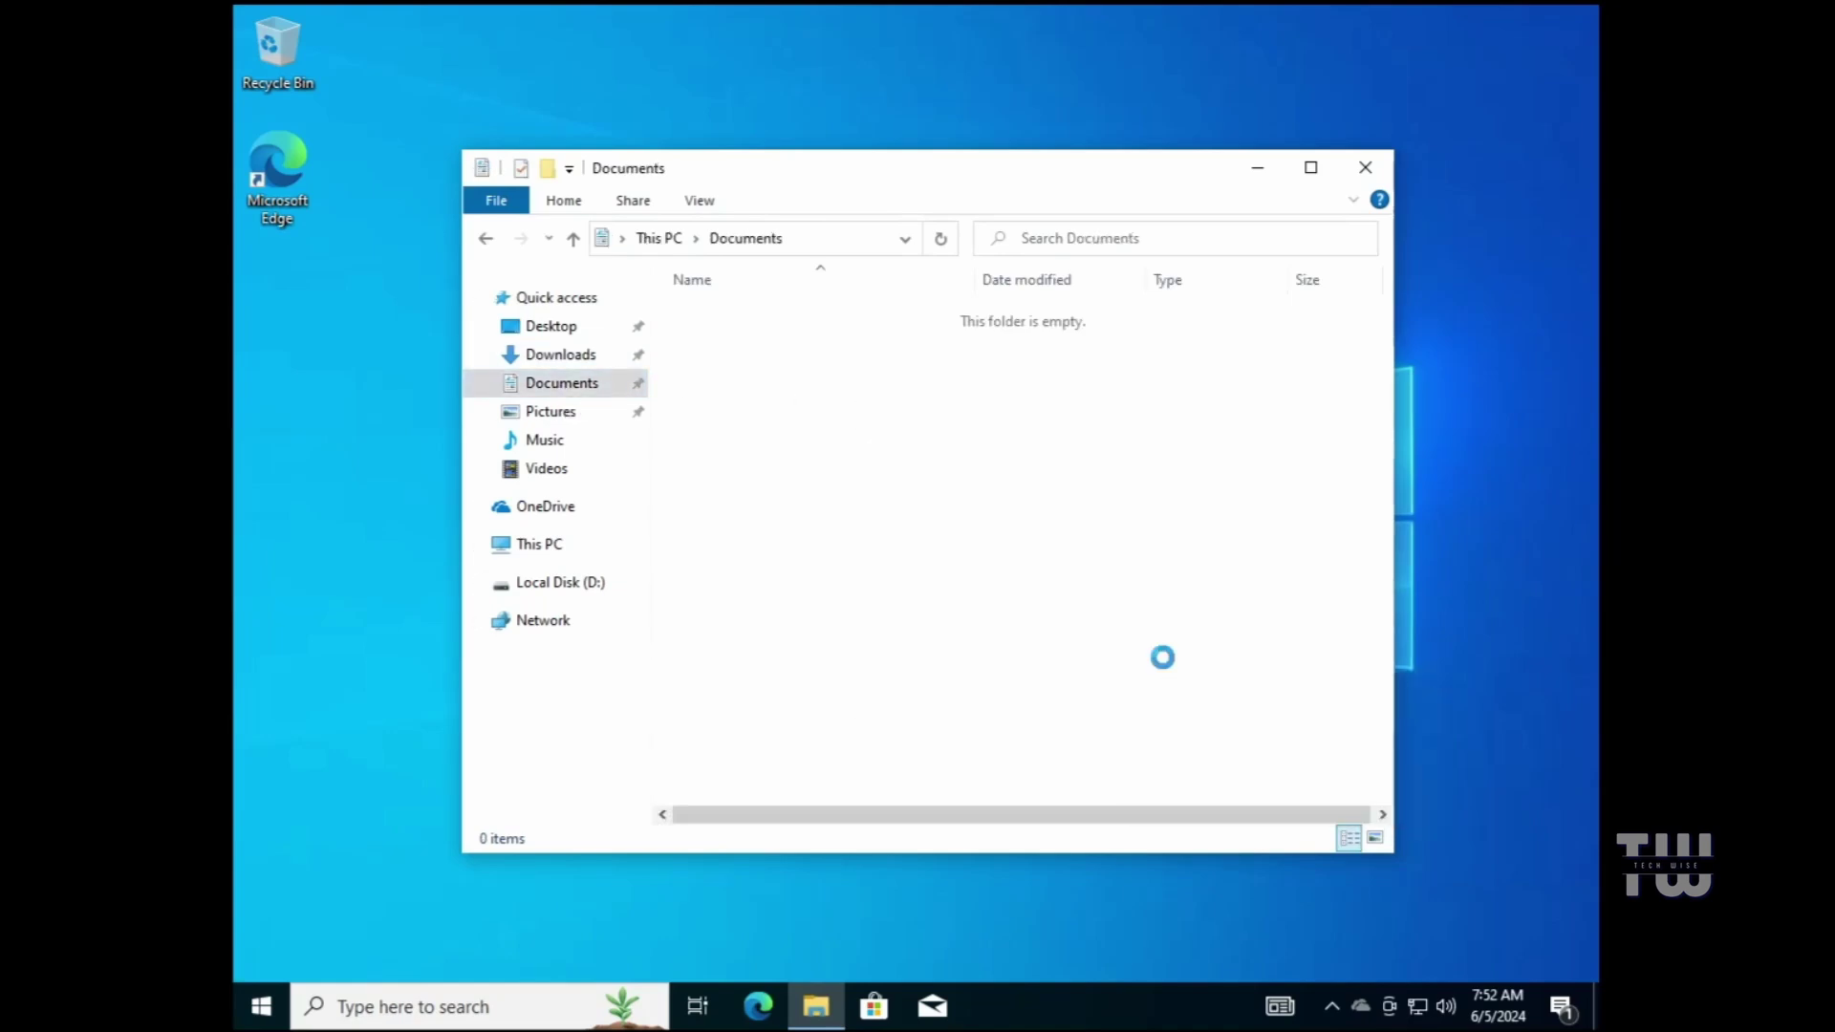
{"action": "type", "text": "Test 1"}
Add two more folders in Documents named Test 2 and Test 3
{"action": "right_click", "coordinate": [986, 487]}
{"action": "left_click", "coordinate": [1291, 774]}
{"action": "type", "text": "Test 2"}
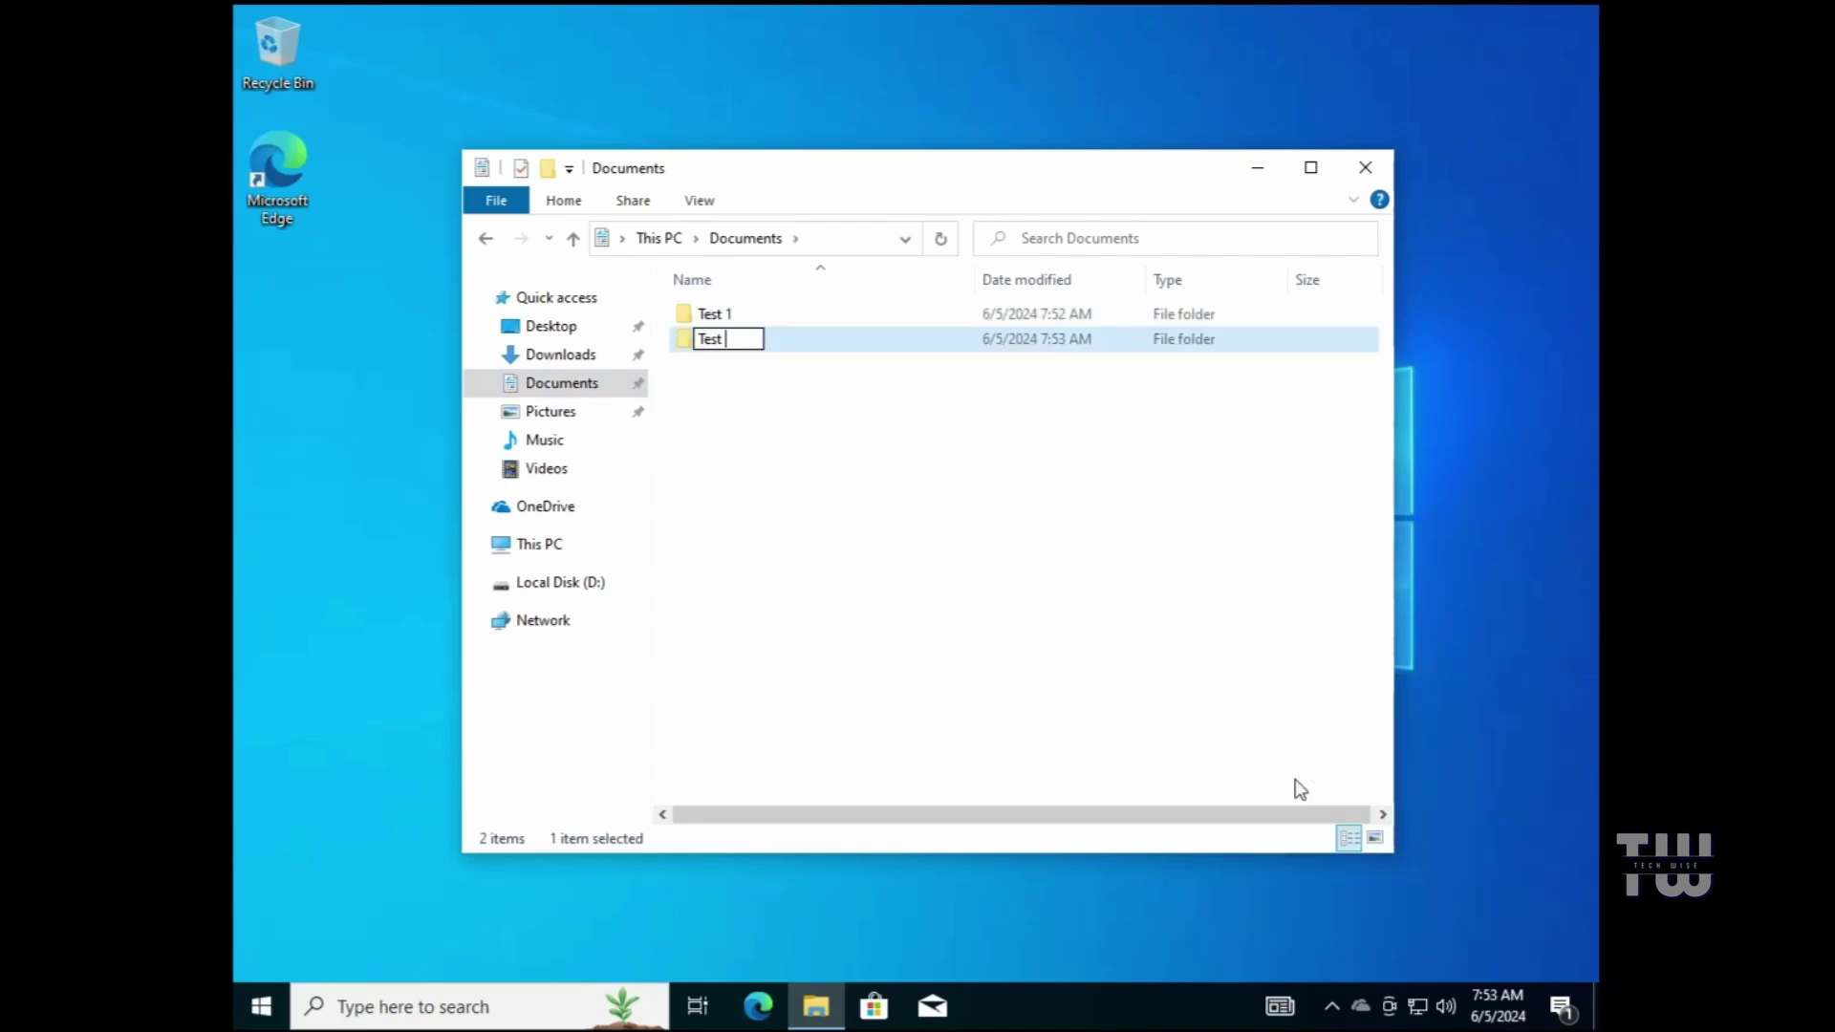
{"action": "key", "text": "Return"}
{"action": "right_click", "coordinate": [897, 458]}
{"action": "mouse_move", "coordinate": [1127, 745]}
{"action": "left_click", "coordinate": [1233, 745]}
{"action": "type", "text": "Test 3"}
{"action": "key", "text": "Return"}
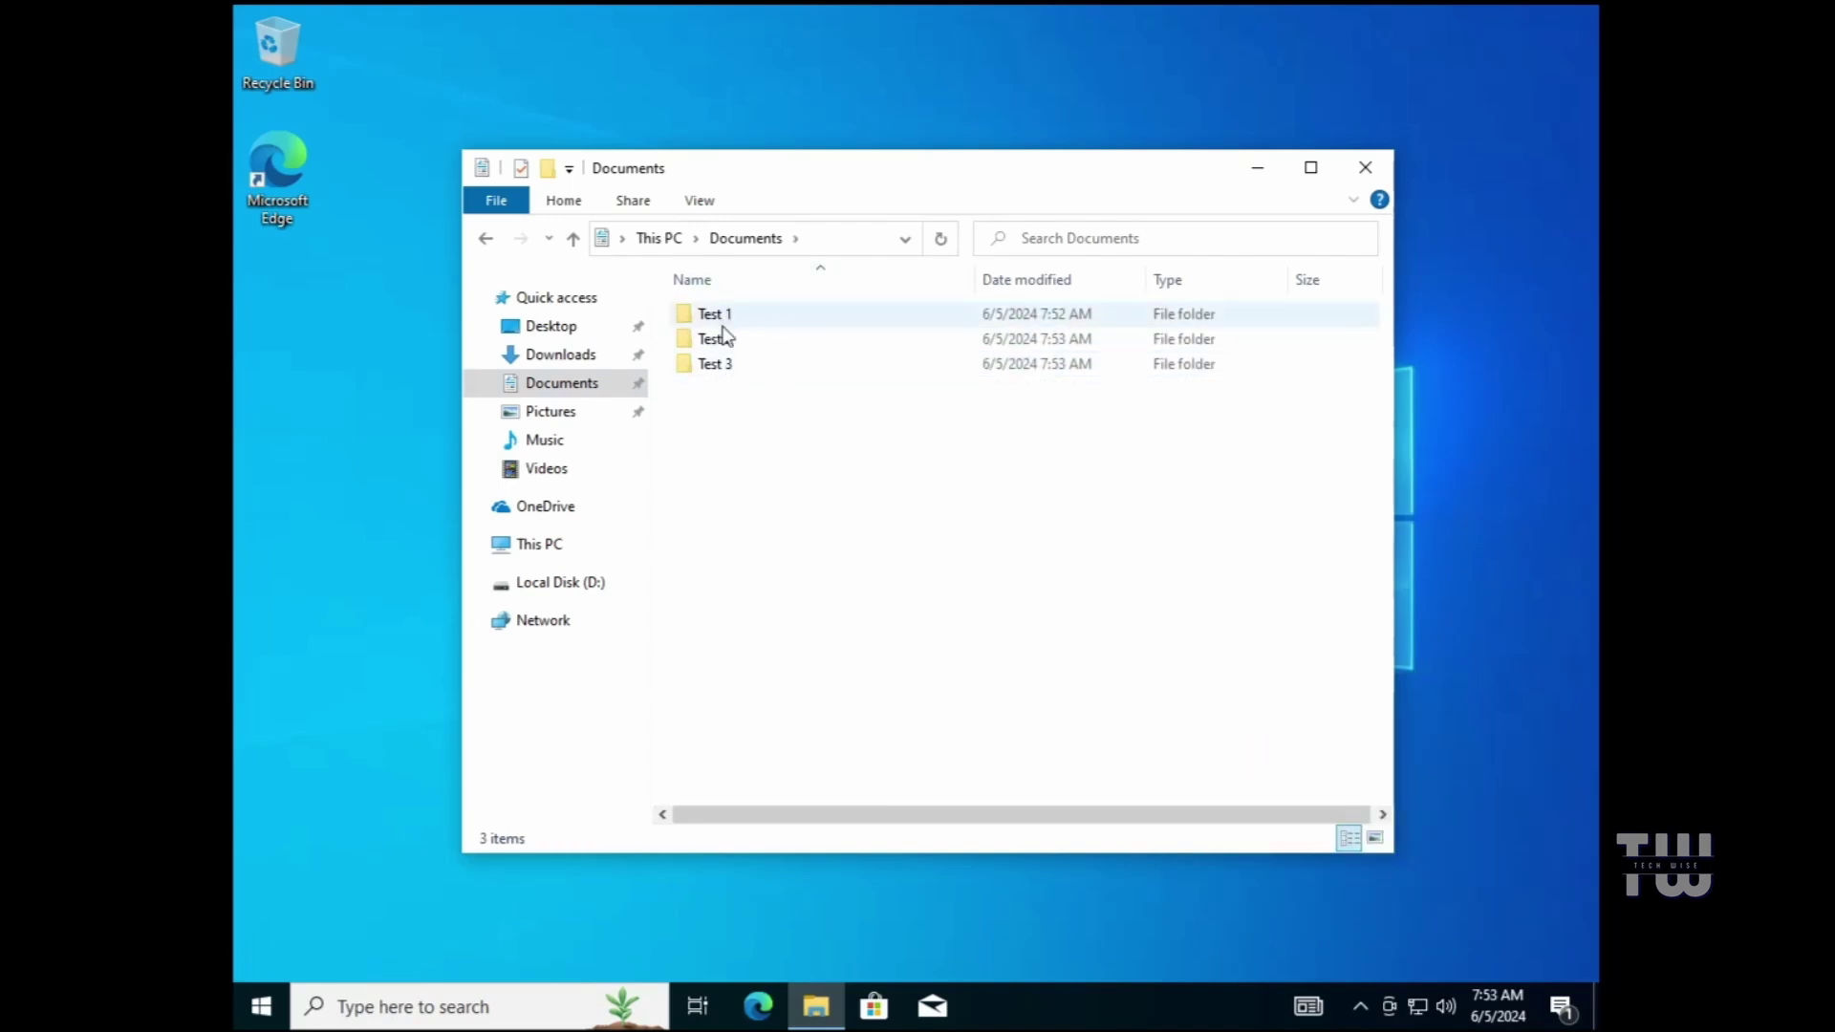
Run the downloaded Google Chrome and Revo Uninstaller installers from the browser, then close Chrome
{"action": "left_click", "coordinate": [1365, 168]}
{"action": "left_click", "coordinate": [758, 1006]}
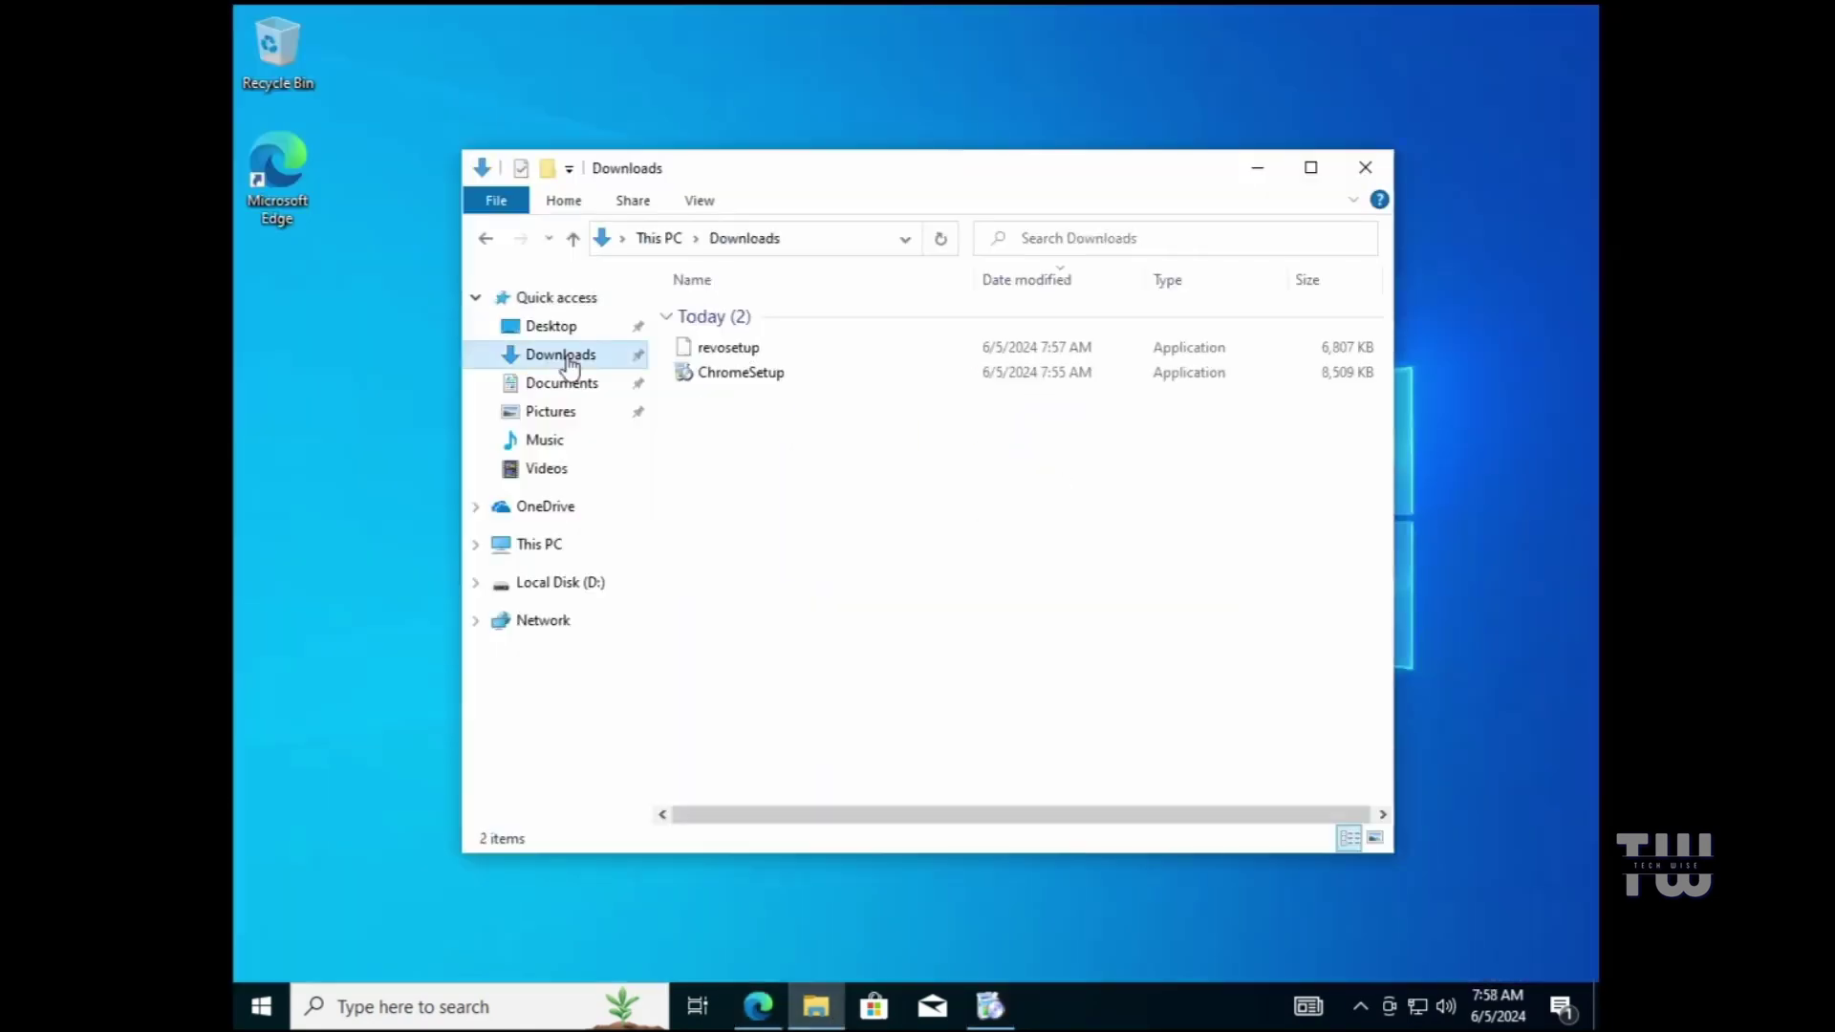
{"action": "left_click", "coordinate": [757, 349]}
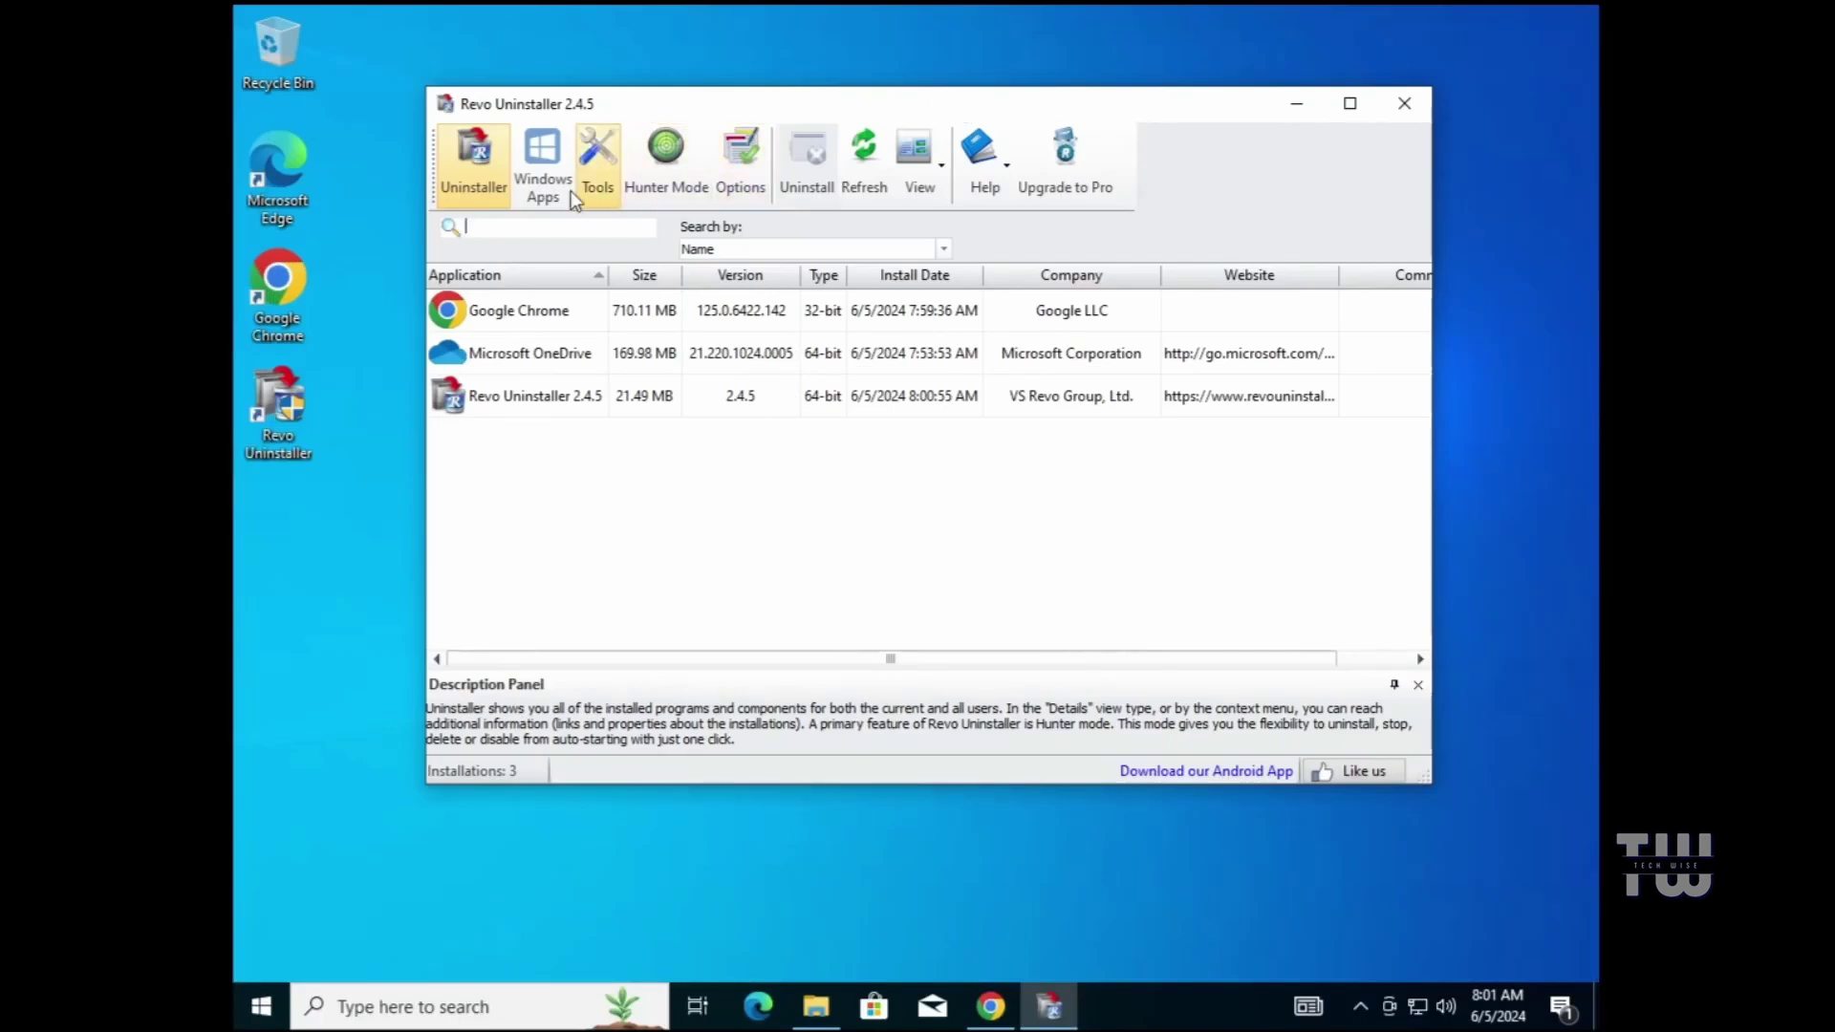
{"action": "left_click", "coordinate": [992, 1006]}
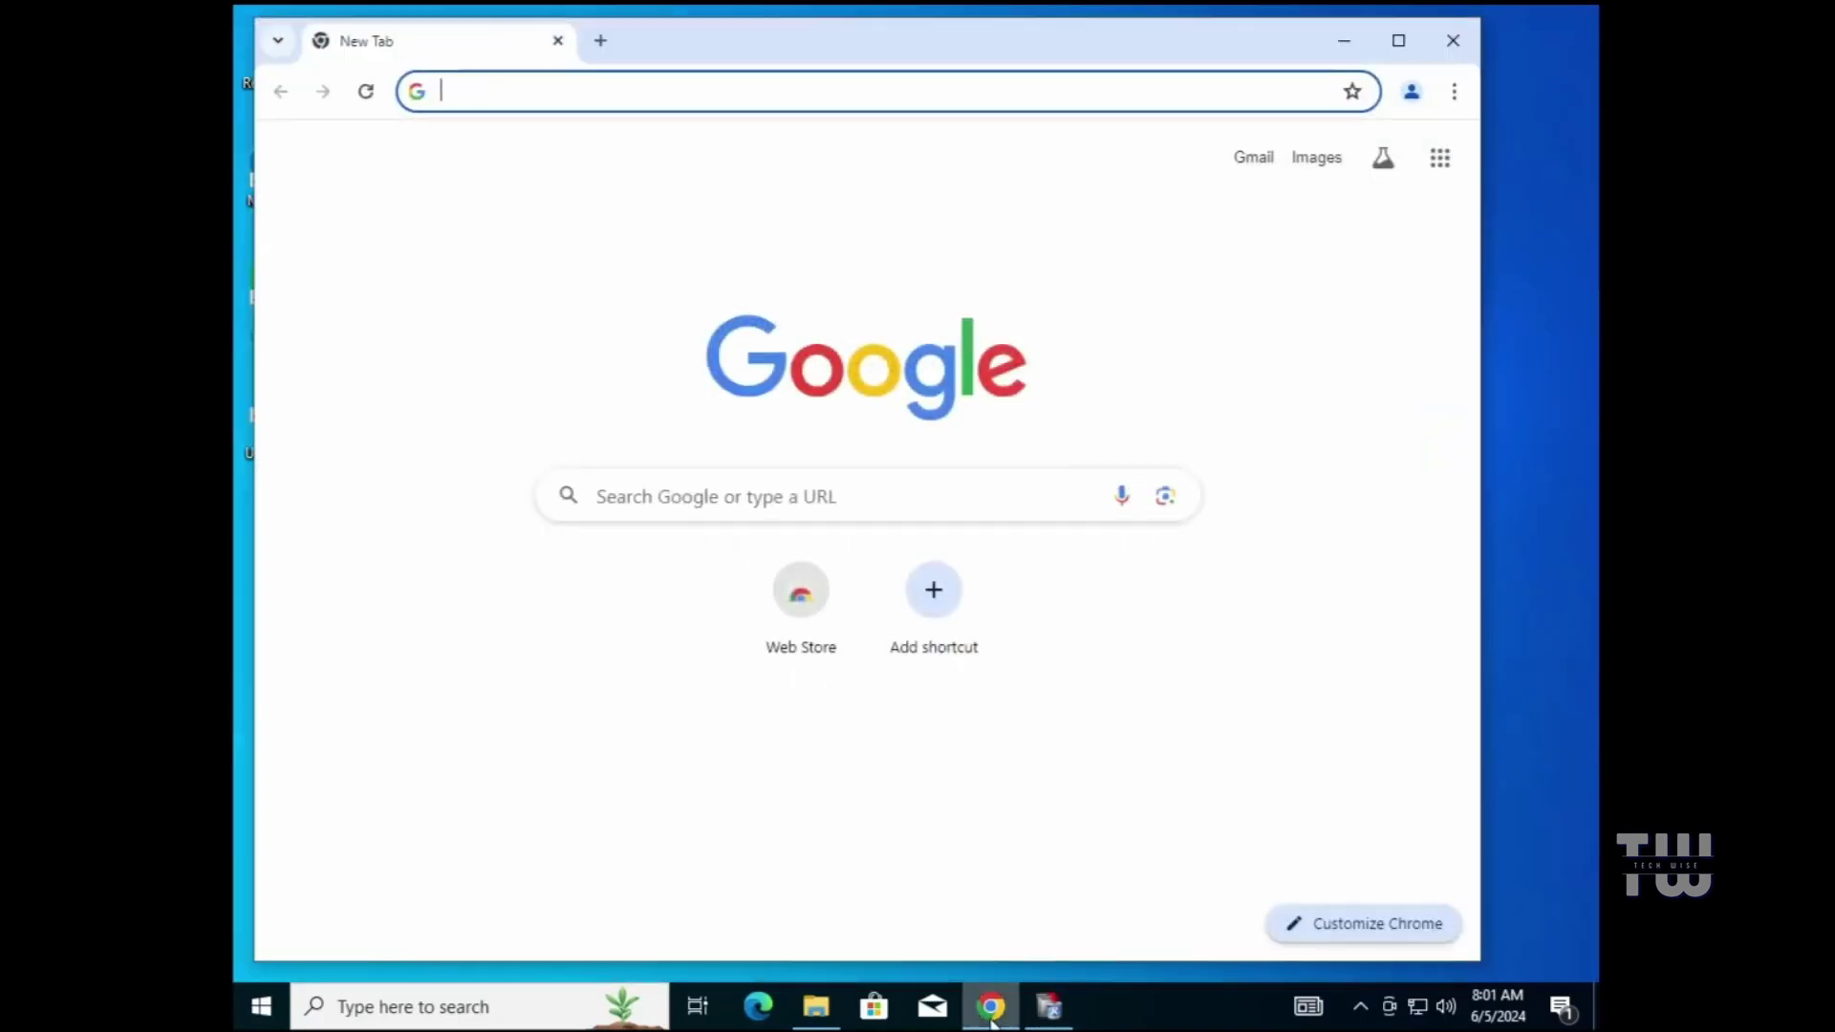
{"action": "left_click", "coordinate": [1452, 40]}
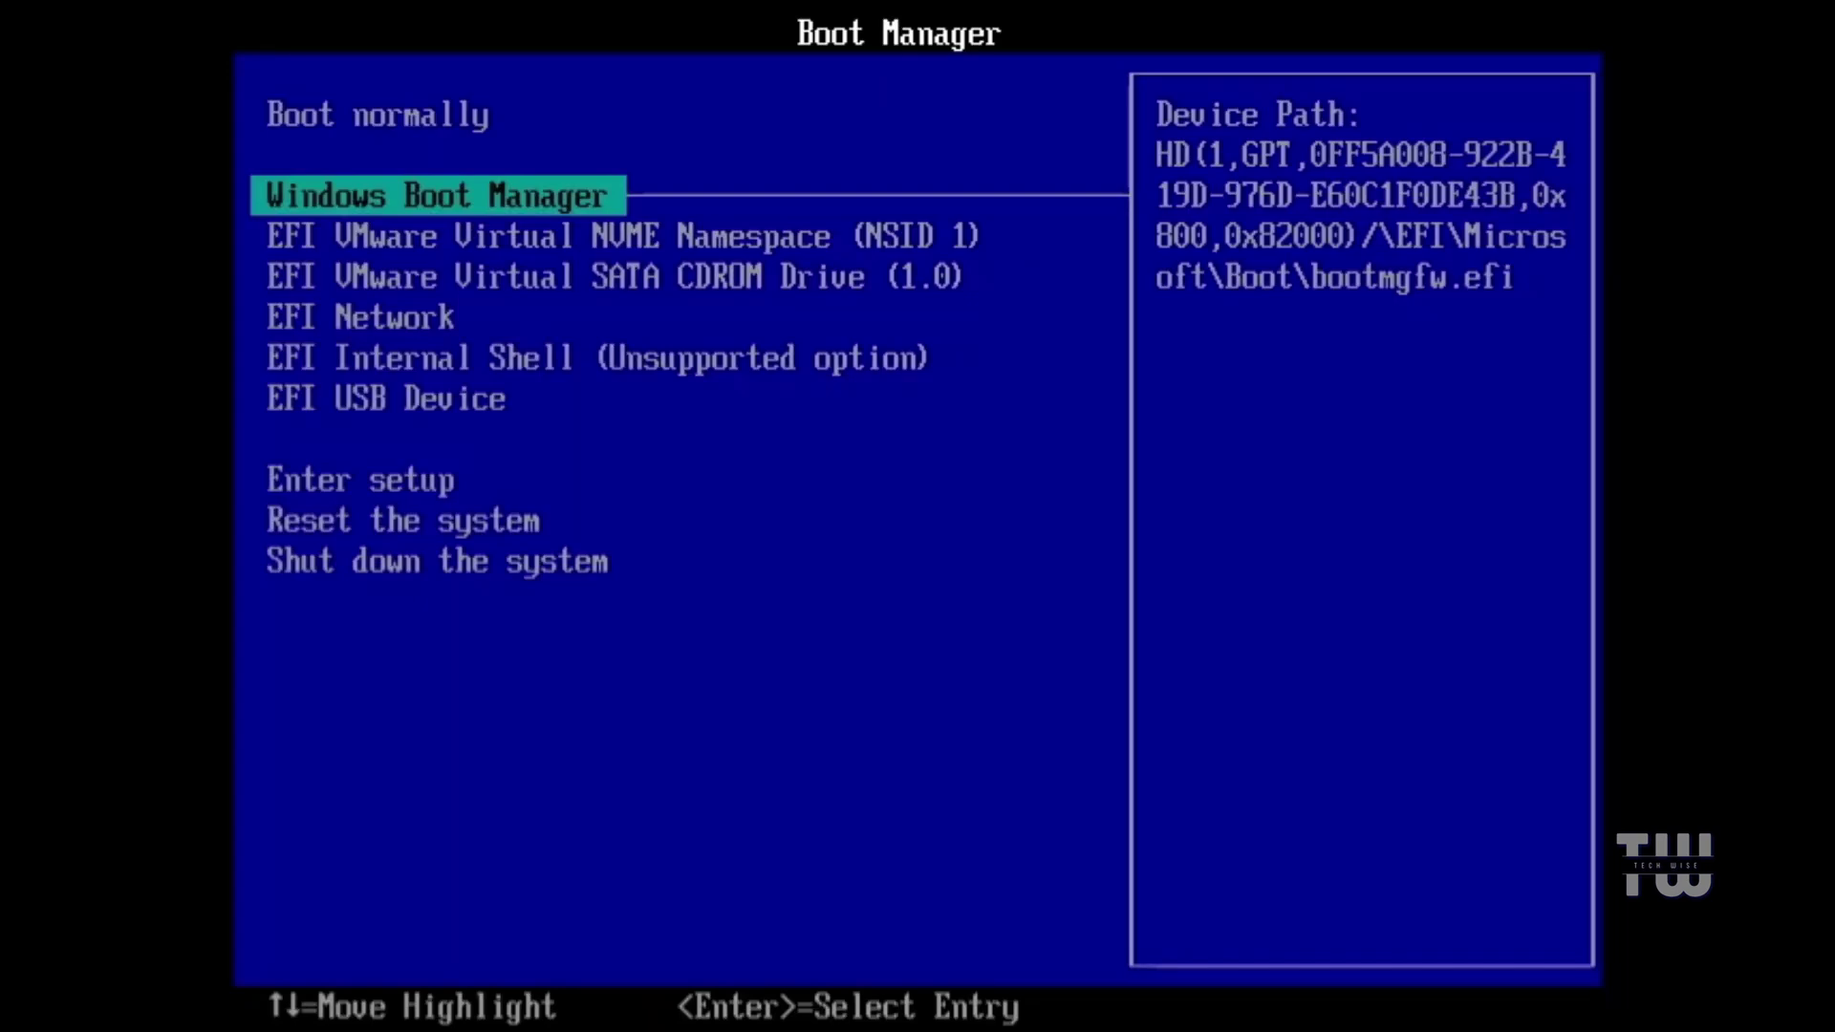
Boot the EFI USB Device again and confirm Google Chrome still launches, then close it
{"action": "key", "text": "Down"}
{"action": "key", "text": "Down"}
{"action": "key", "text": "Down"}
{"action": "key", "text": "Down"}
{"action": "key", "text": "Down"}
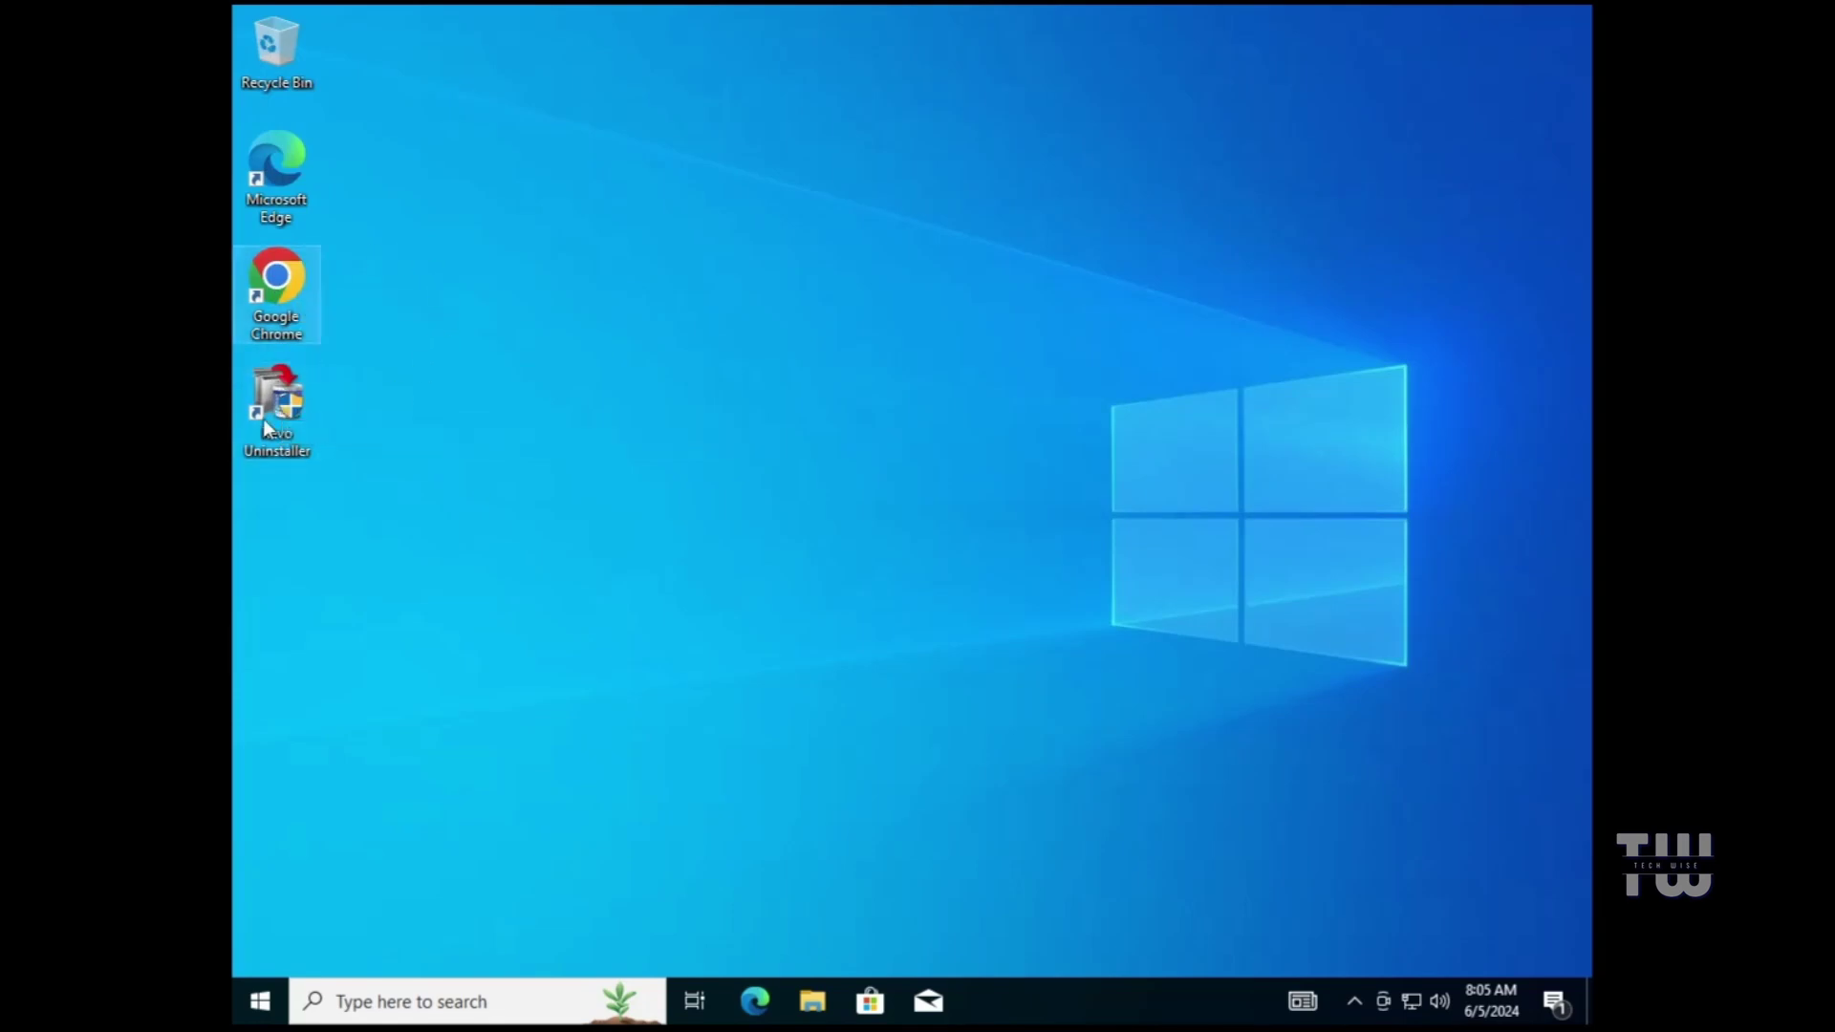
{"action": "double_click", "coordinate": [287, 320]}
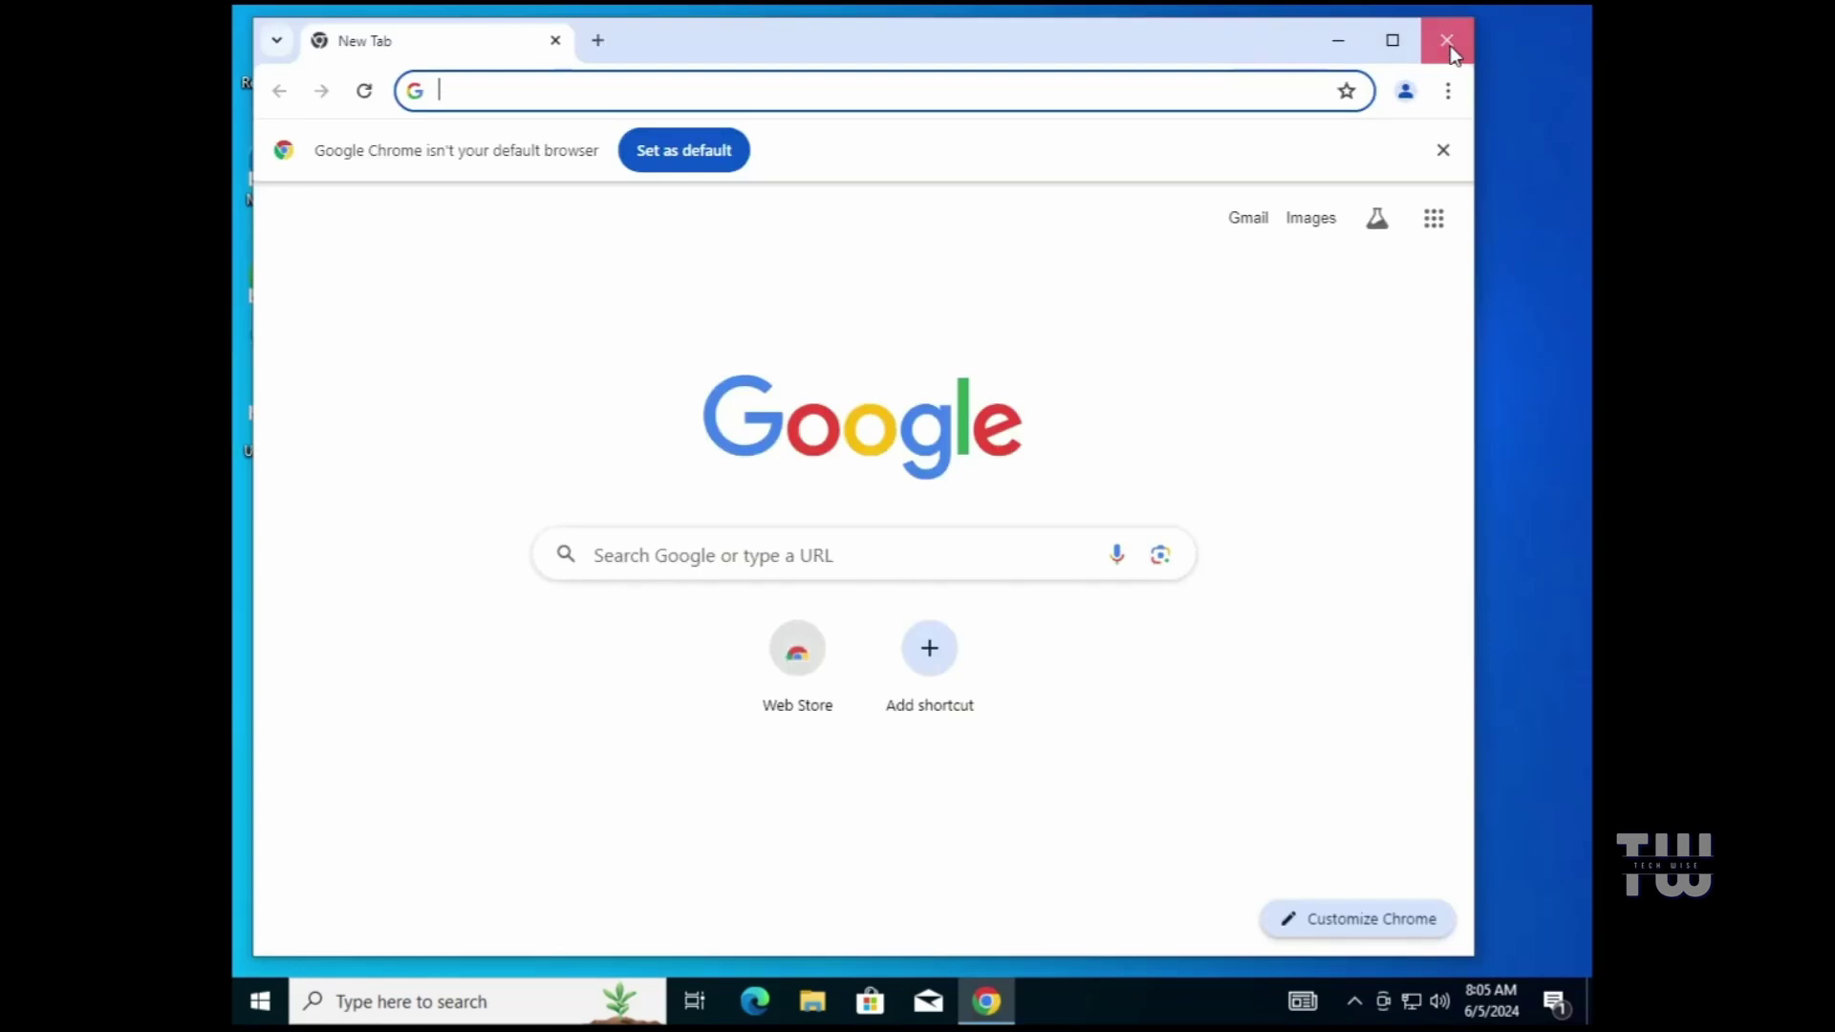
{"action": "left_click", "coordinate": [1447, 36]}
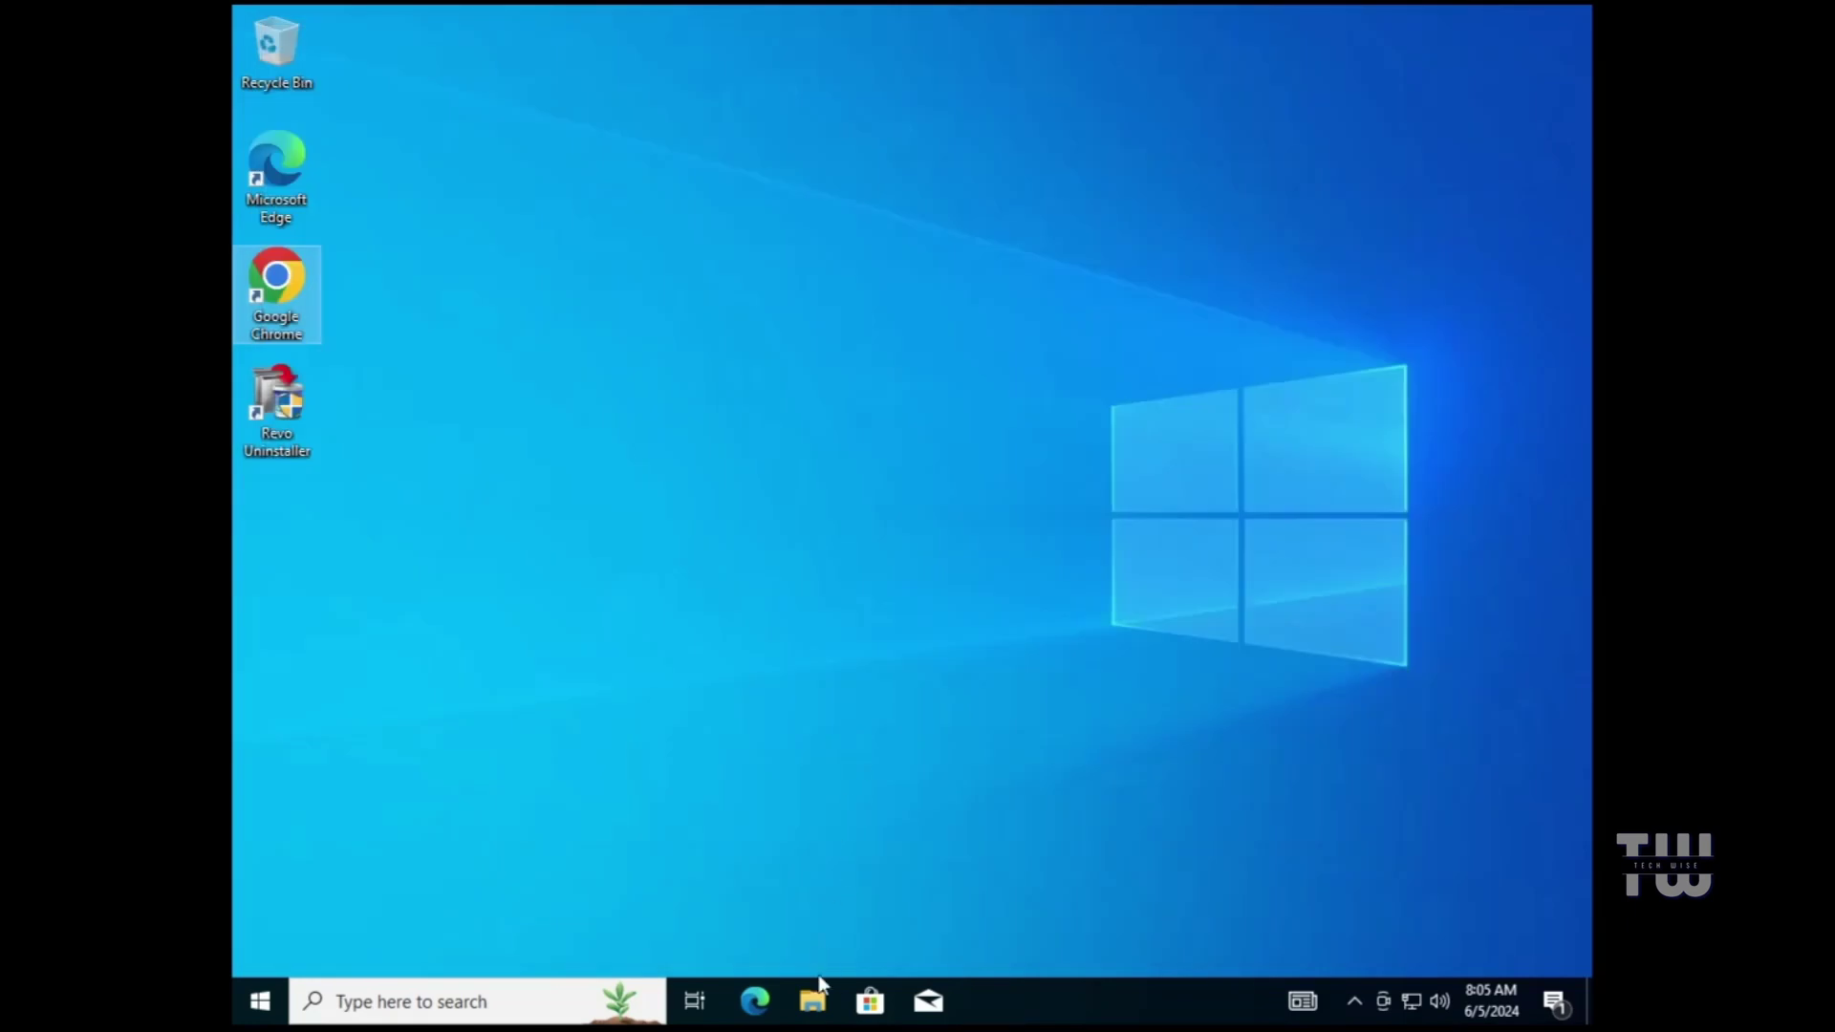
Open Documents in File Explorer and view Test 1's details to confirm the folders persisted
{"action": "left_click", "coordinate": [812, 999]}
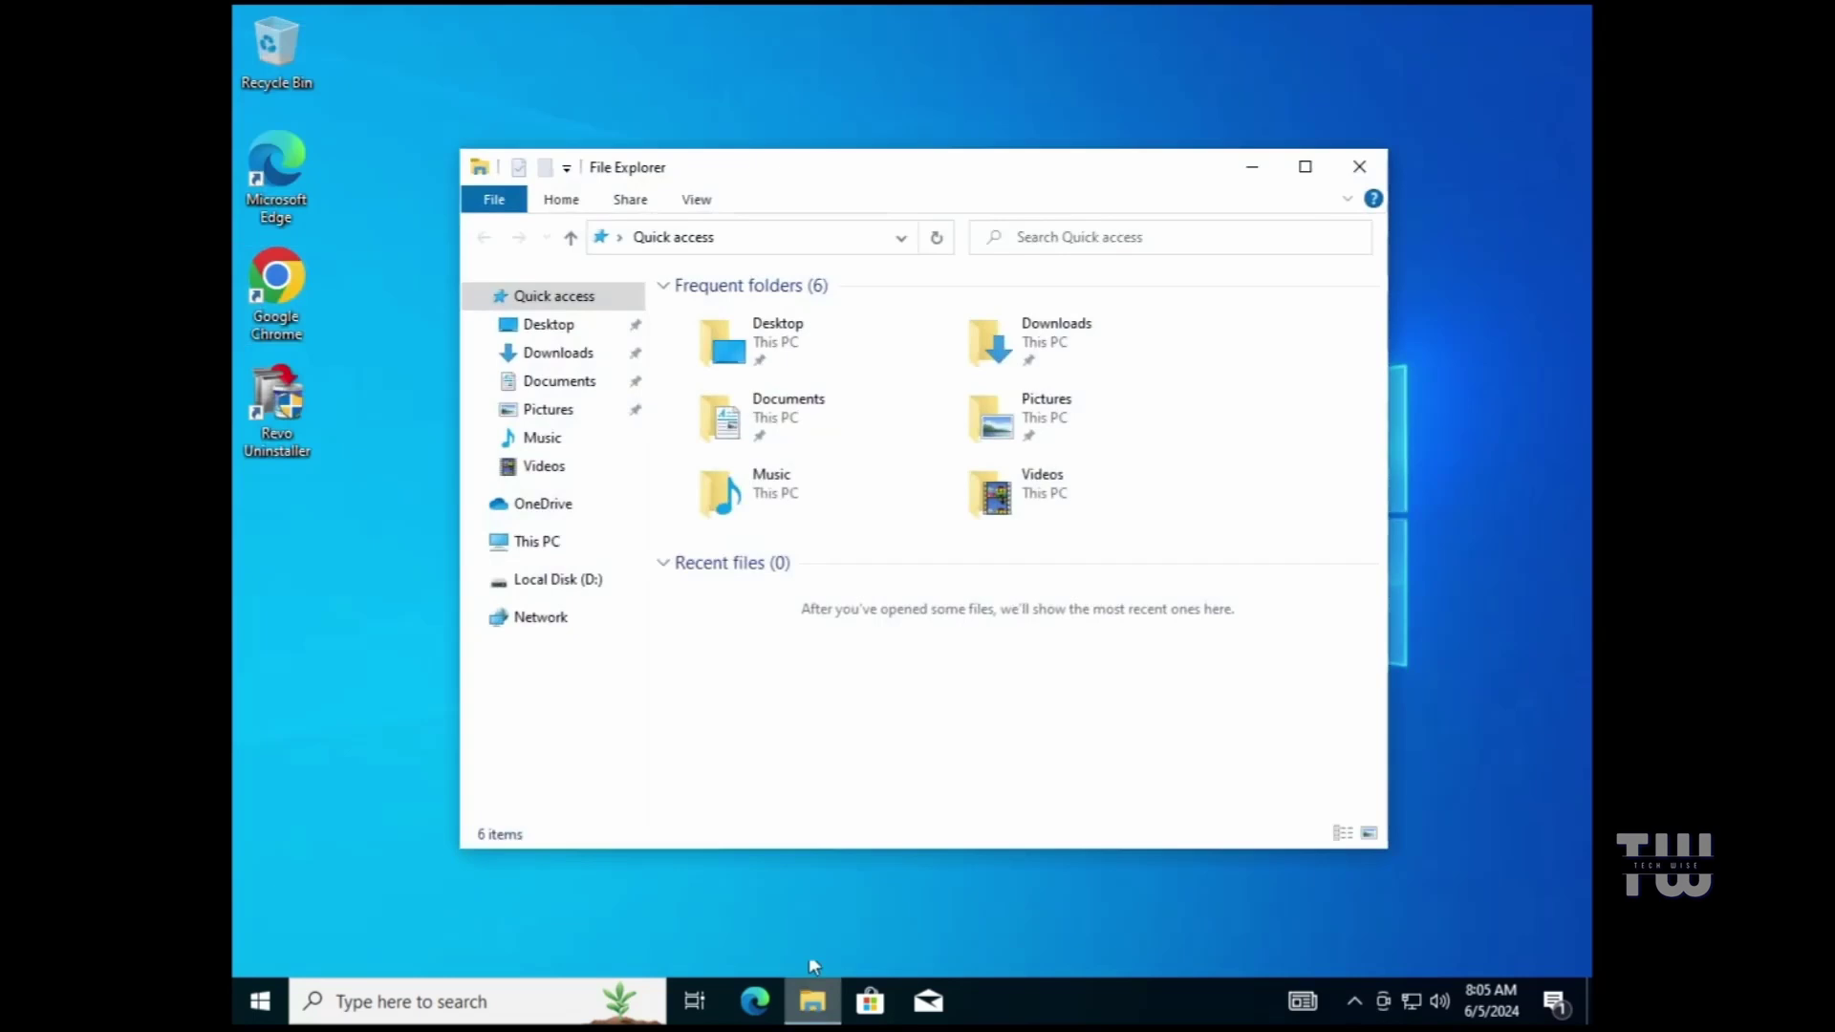
{"action": "left_click", "coordinate": [574, 385]}
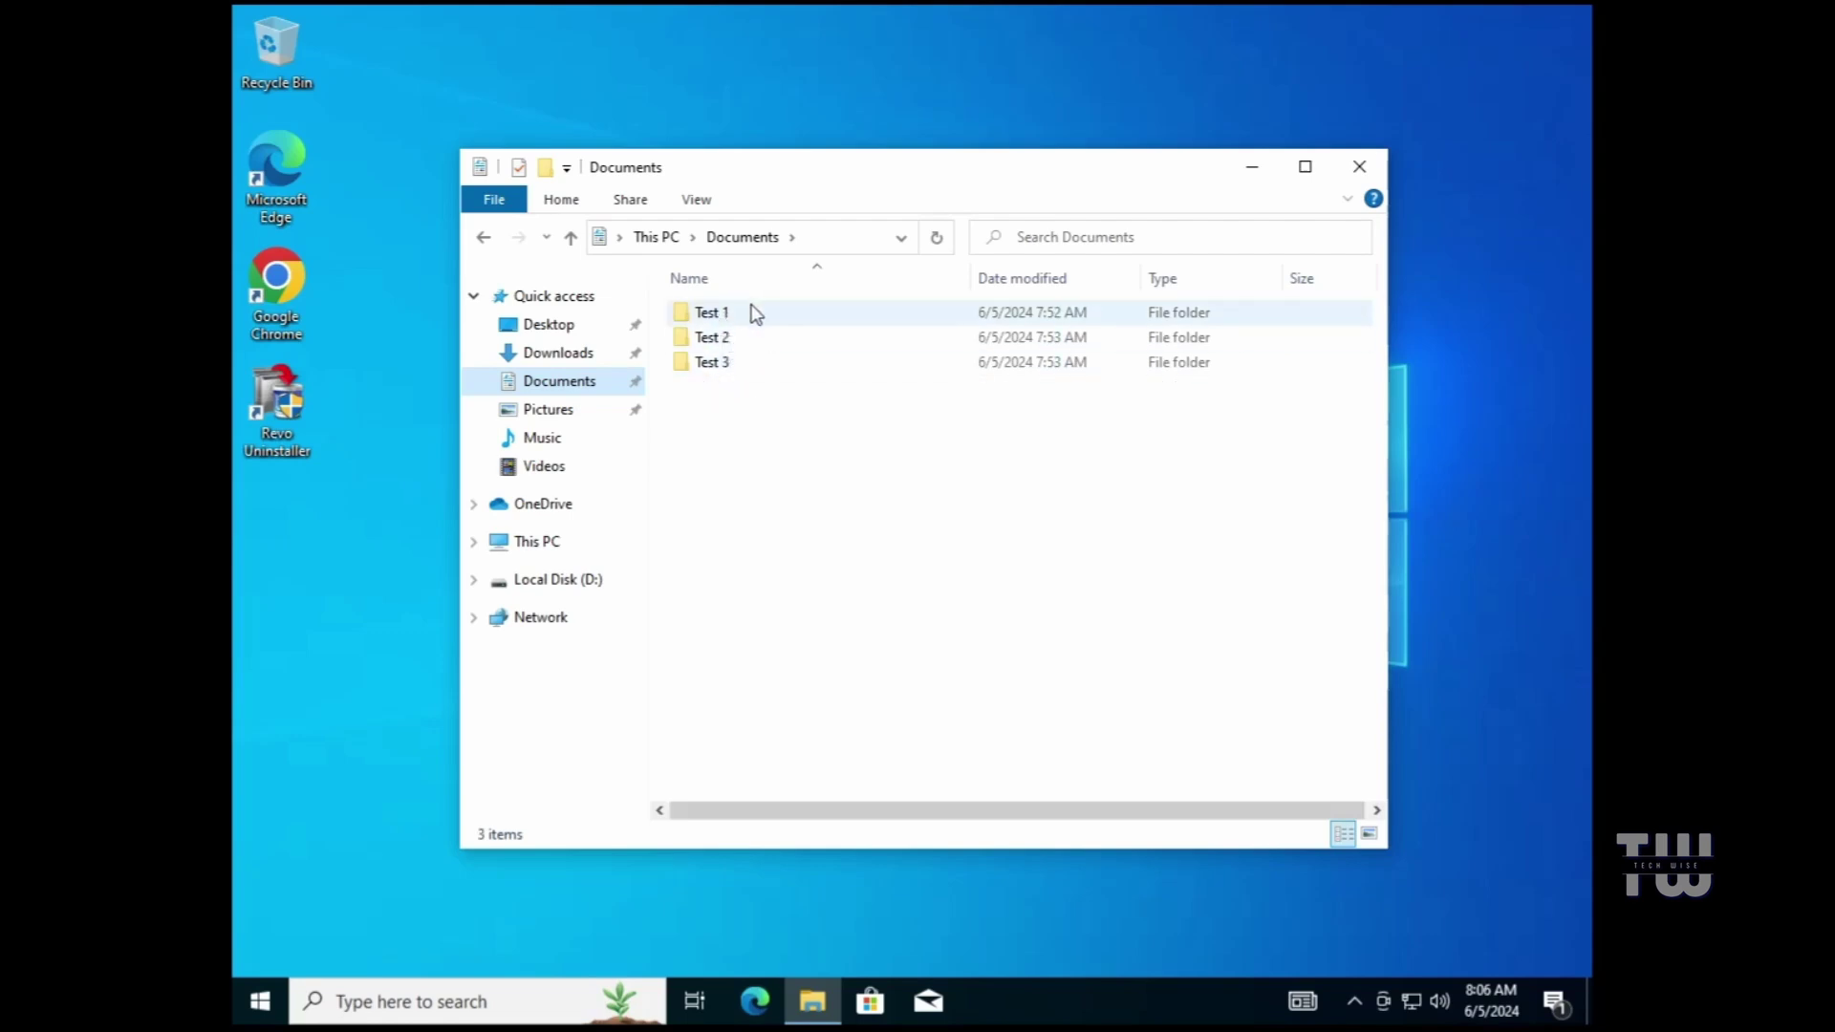
{"action": "mouse_move", "coordinate": [756, 314]}
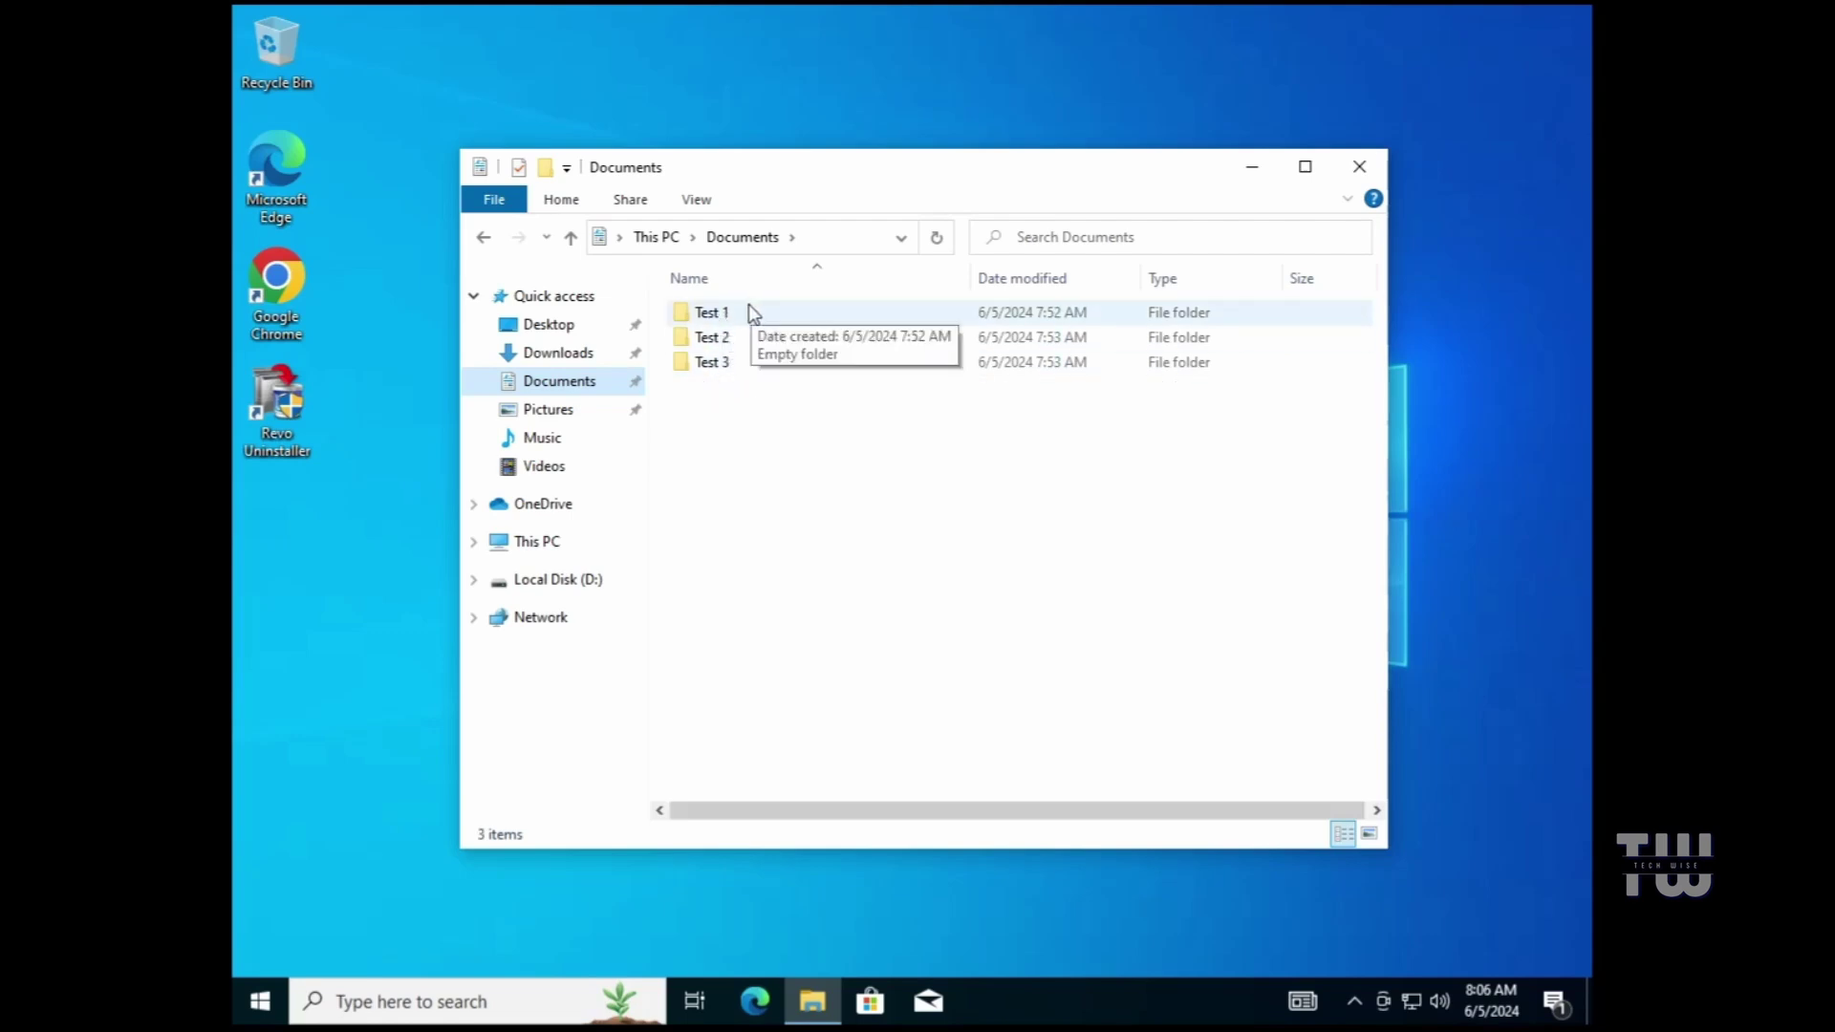